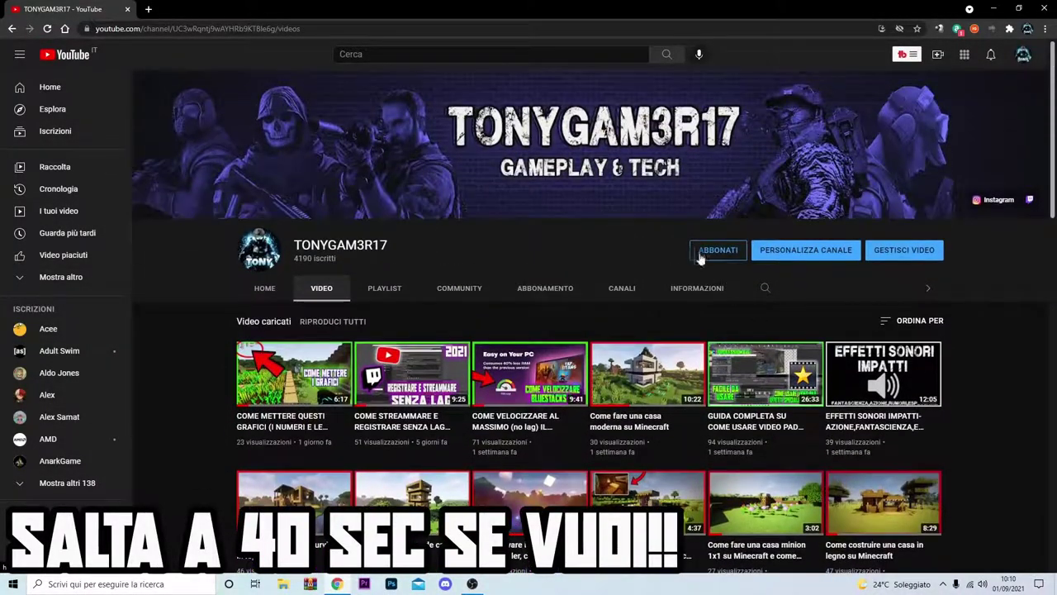
# Scroll up and down through the Twitch channel page
pyautogui.scroll(-3, 810, 356)
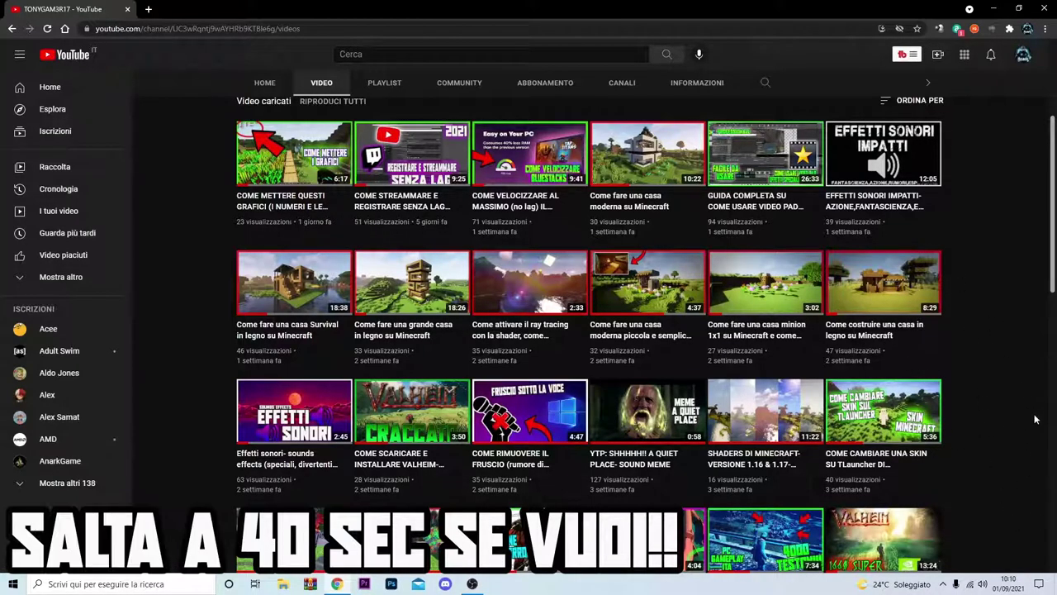
pyautogui.scroll(-1, 1008, 426)
pyautogui.scroll(4, 983, 416)
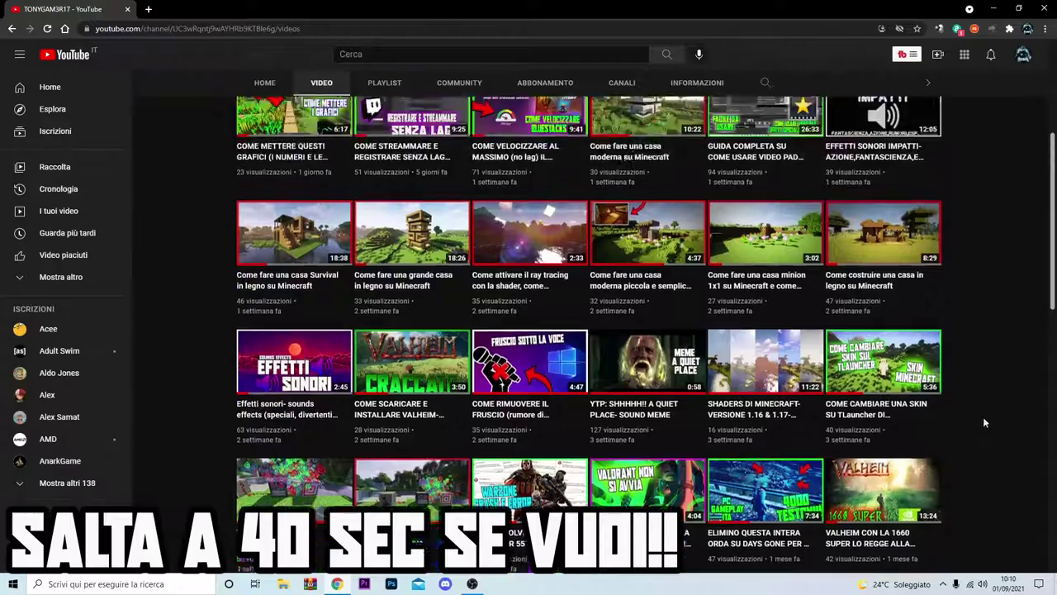
pyautogui.scroll(-5, 980, 413)
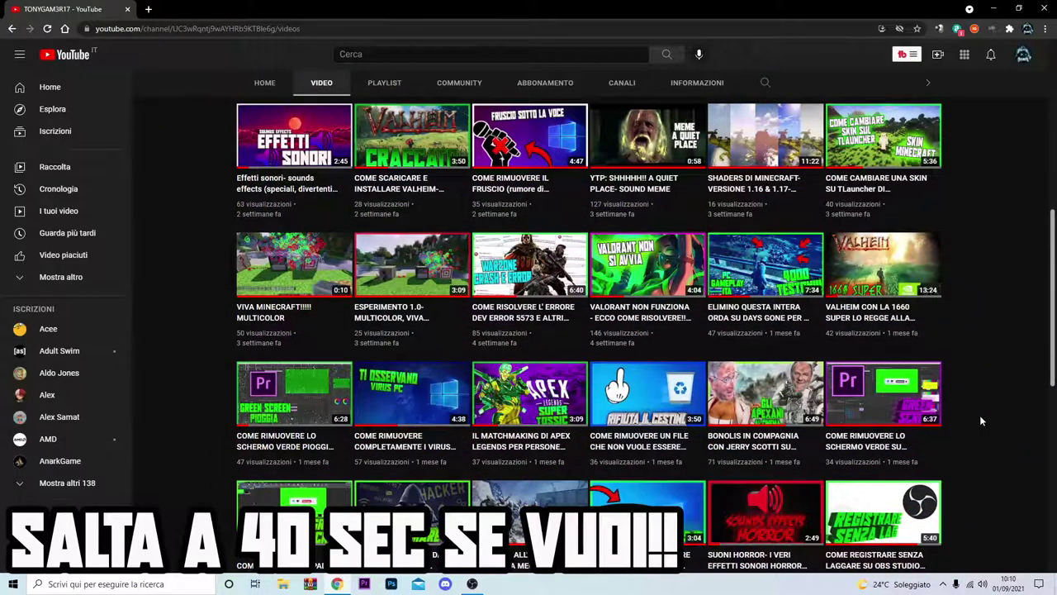
pyautogui.scroll(-2, 981, 420)
pyautogui.scroll(-2, 980, 420)
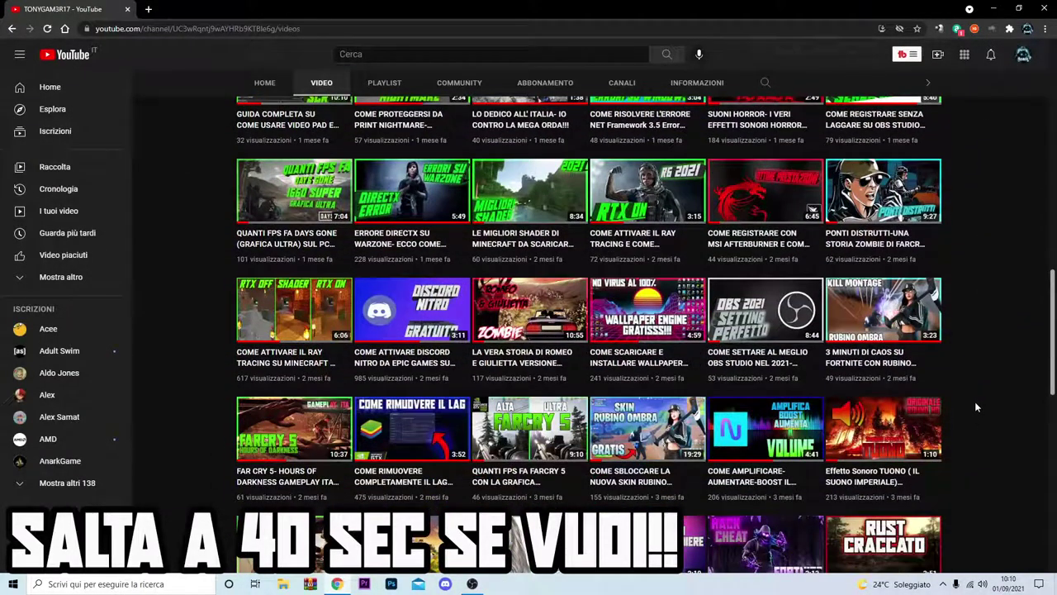
pyautogui.scroll(-3, 975, 402)
pyautogui.scroll(15, 968, 447)
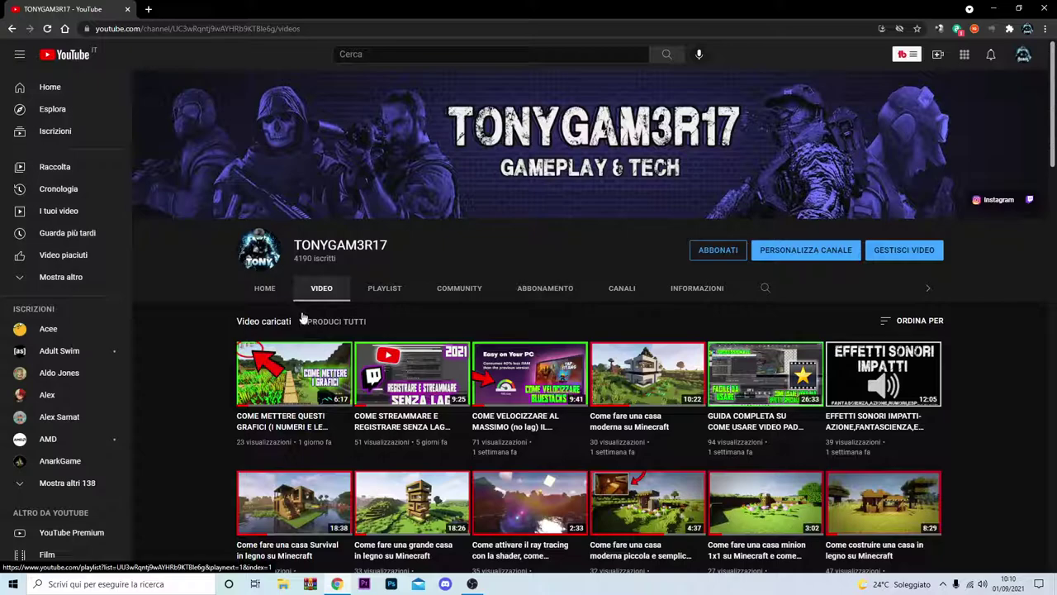
pyautogui.scroll(-3, 631, 362)
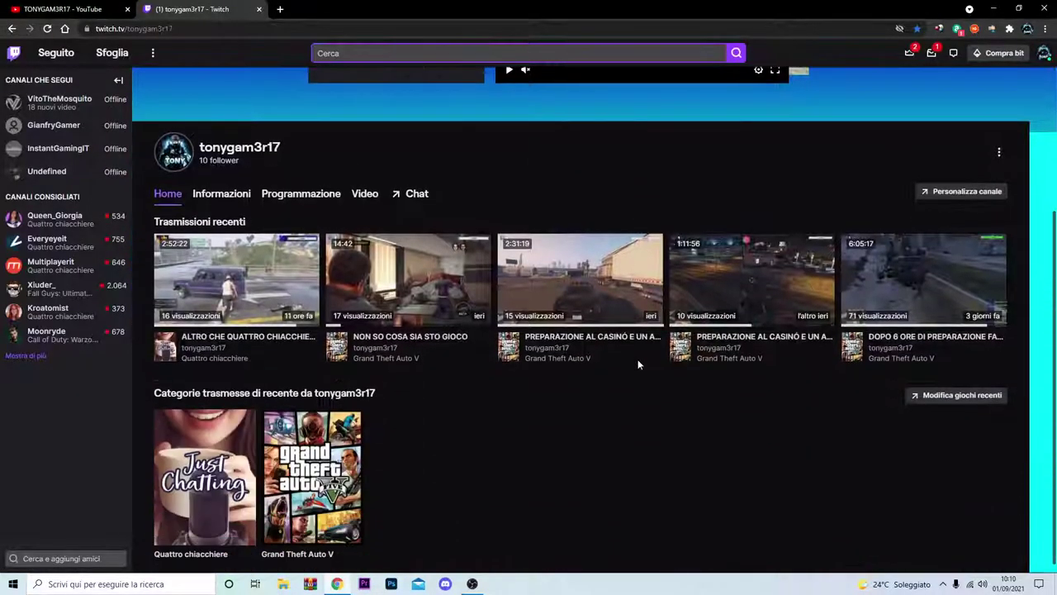
pyautogui.scroll(3, 609, 417)
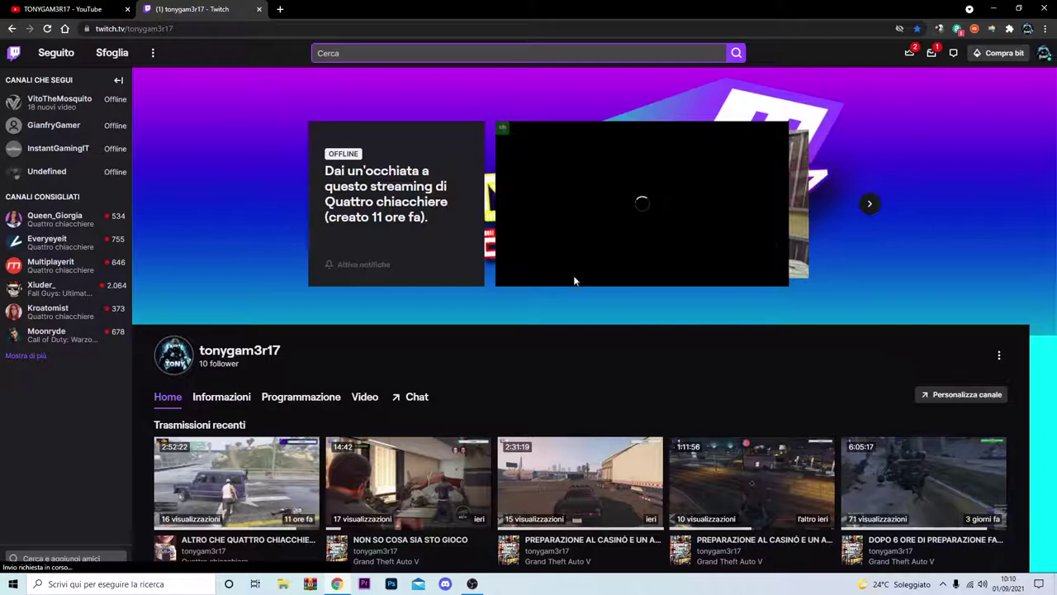
pyautogui.scroll(-2, 556, 347)
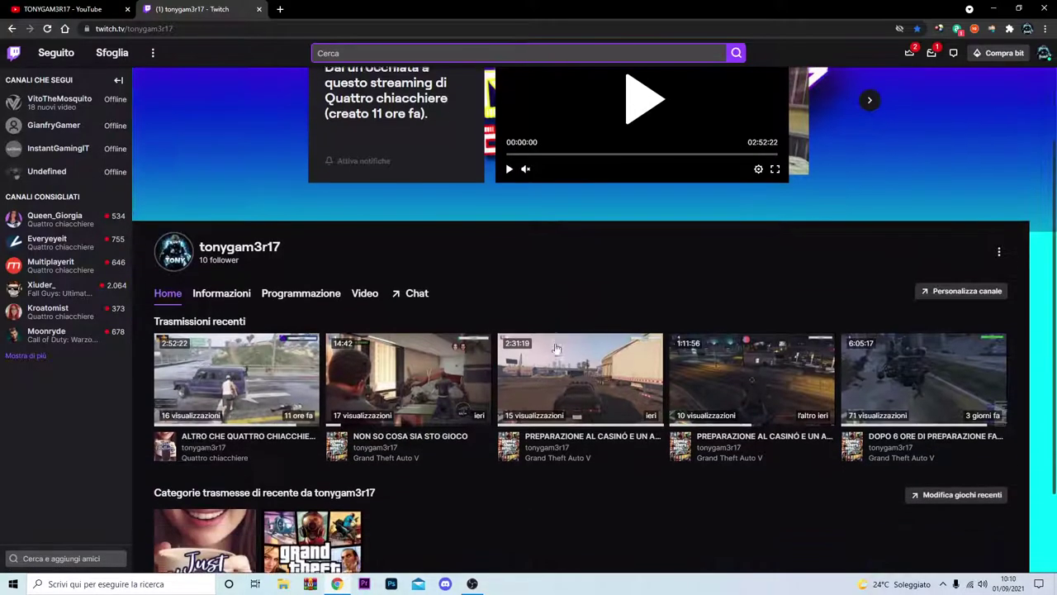
pyautogui.scroll(2, 557, 349)
pyautogui.scroll(-2, 653, 372)
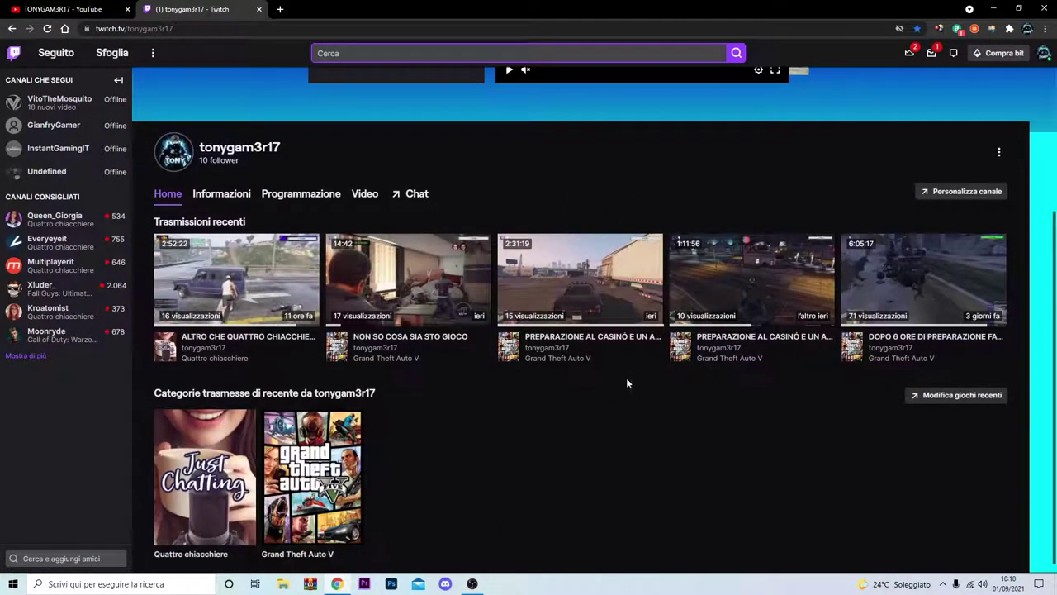
pyautogui.scroll(2, 609, 408)
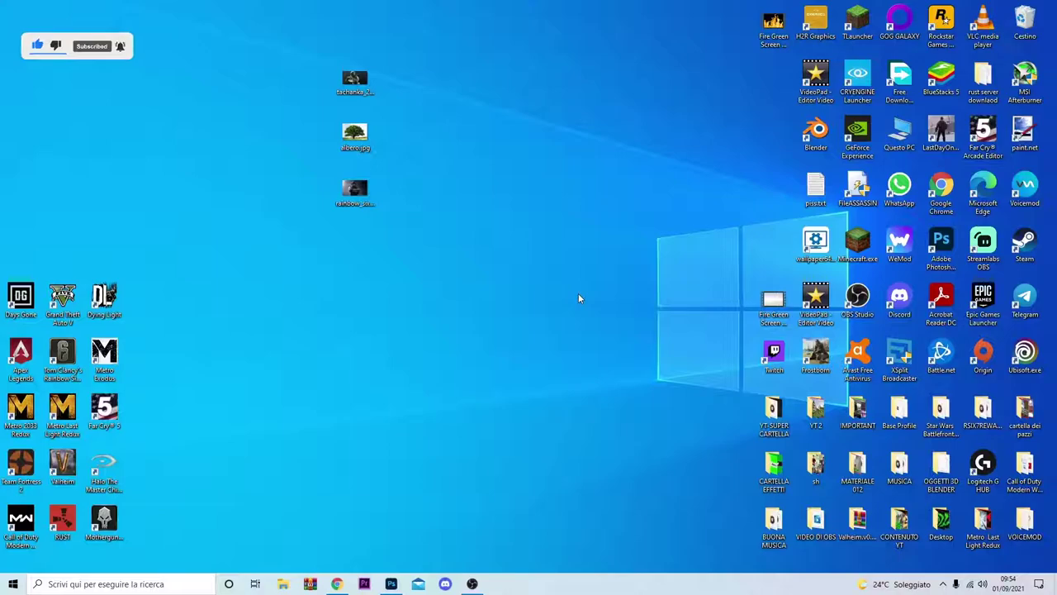
# Open the 800 × 500 px rainbow_six soldier image from the desktop in Photoshop
pyautogui.click(392, 584)
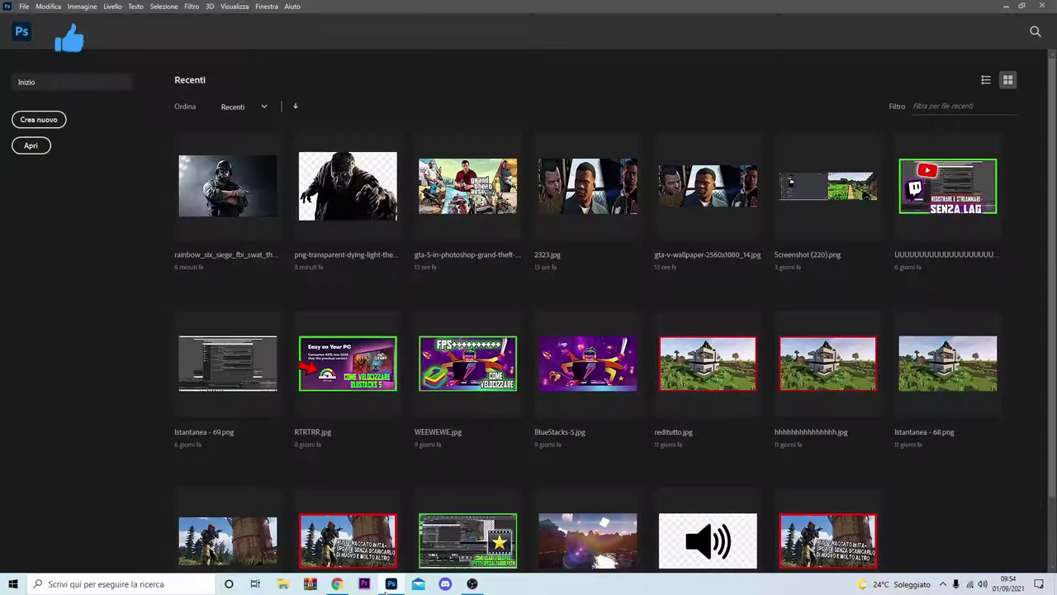
pyautogui.click(1012, 10)
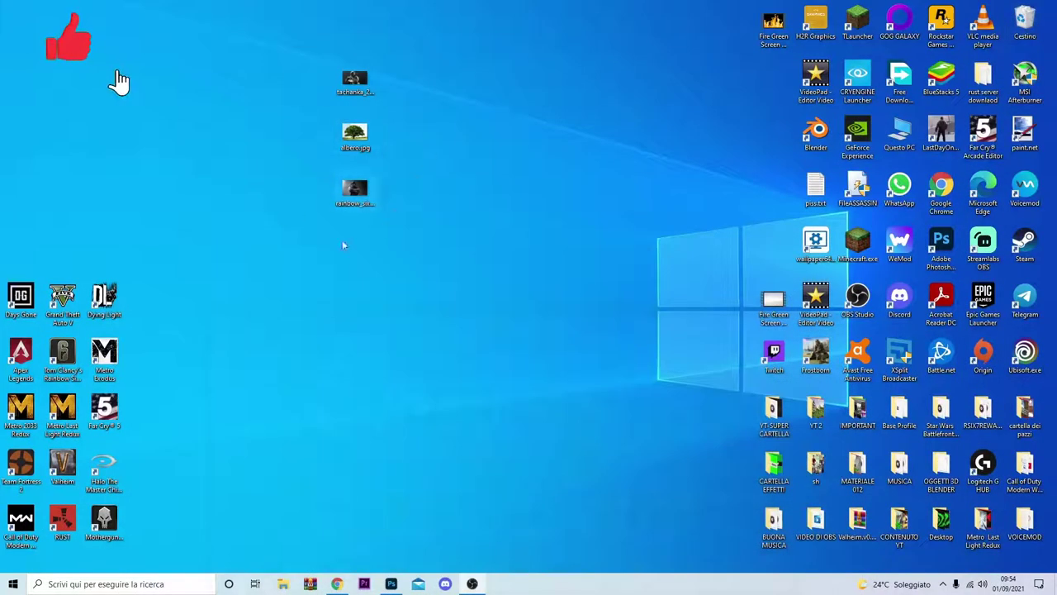
pyautogui.moveTo(360, 189); pyautogui.dragTo(483, 394)
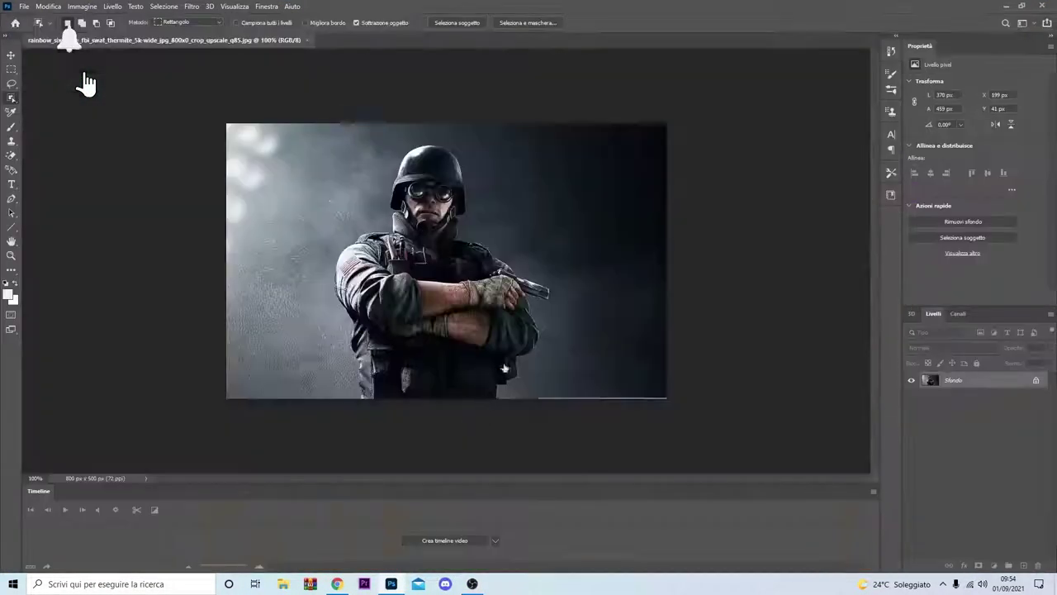
pyautogui.click(11, 255)
pyautogui.rightClick(347, 234)
pyautogui.click(366, 238)
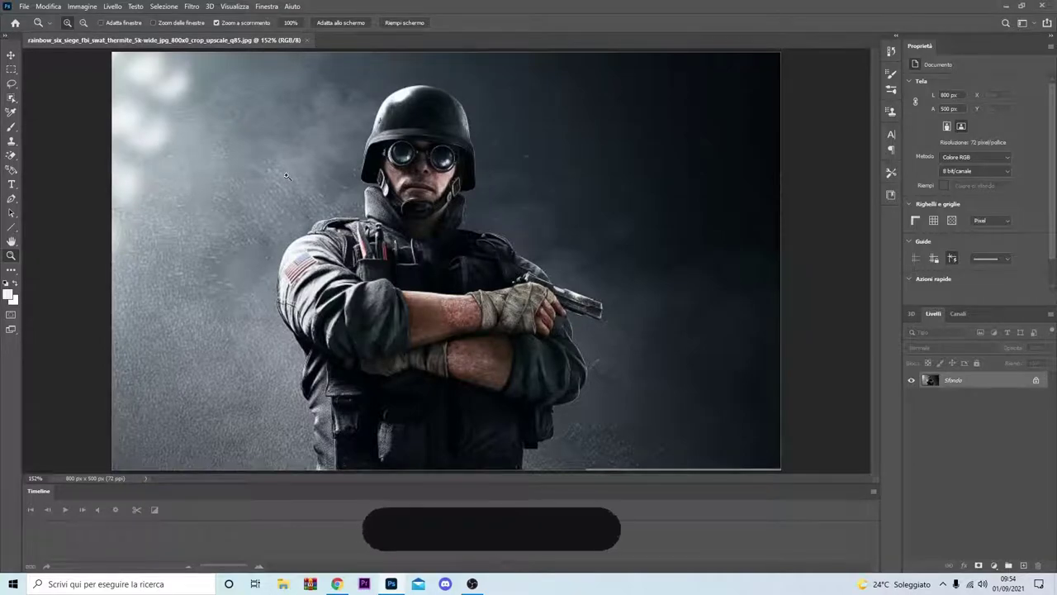
pyautogui.rightClick(11, 155)
pyautogui.click(65, 175)
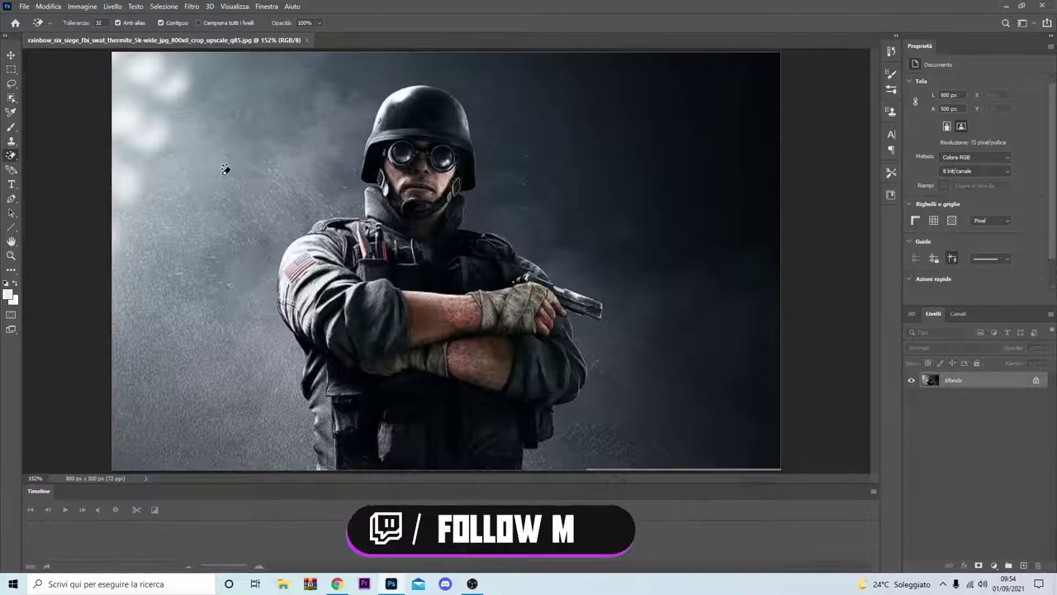
pyautogui.click(223, 176)
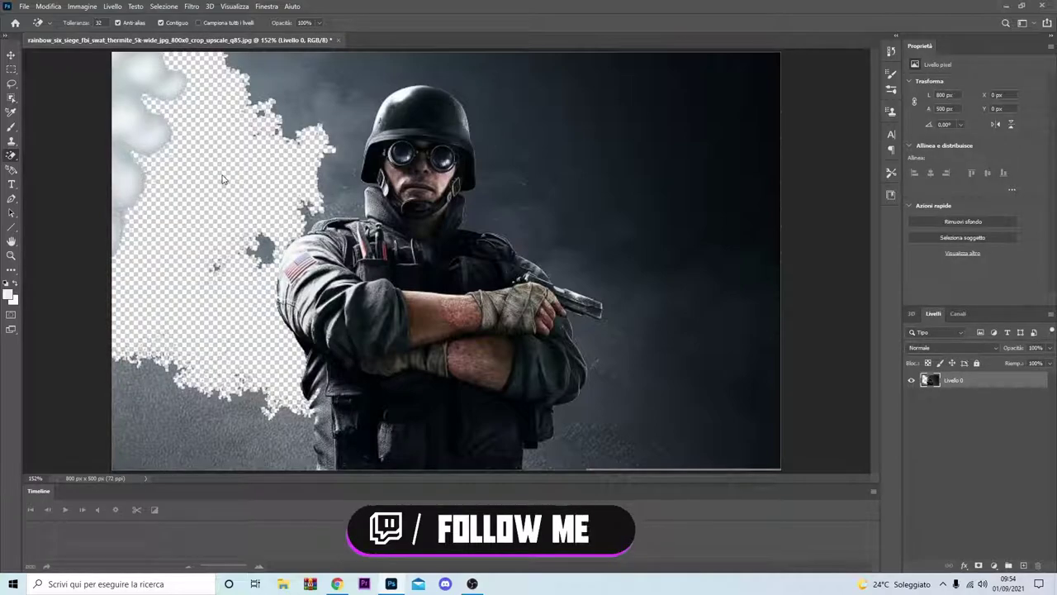
pyautogui.click(663, 166)
pyautogui.click(207, 436)
pyautogui.click(266, 241)
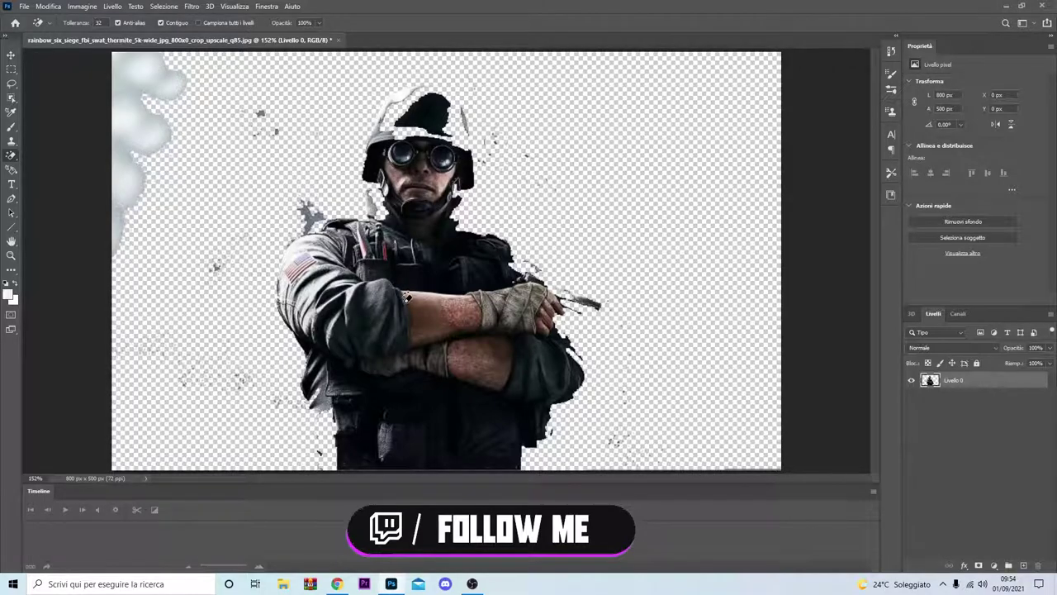
pyautogui.click(132, 132)
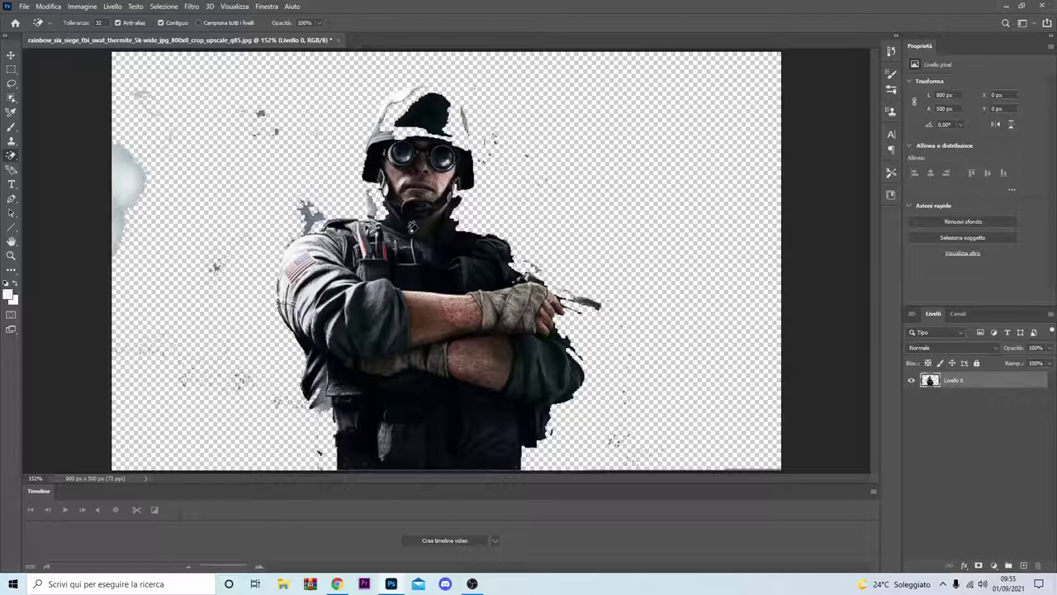
pyautogui.hotkey('ctrl', 'z')
pyautogui.hotkey('ctrl', 'z')
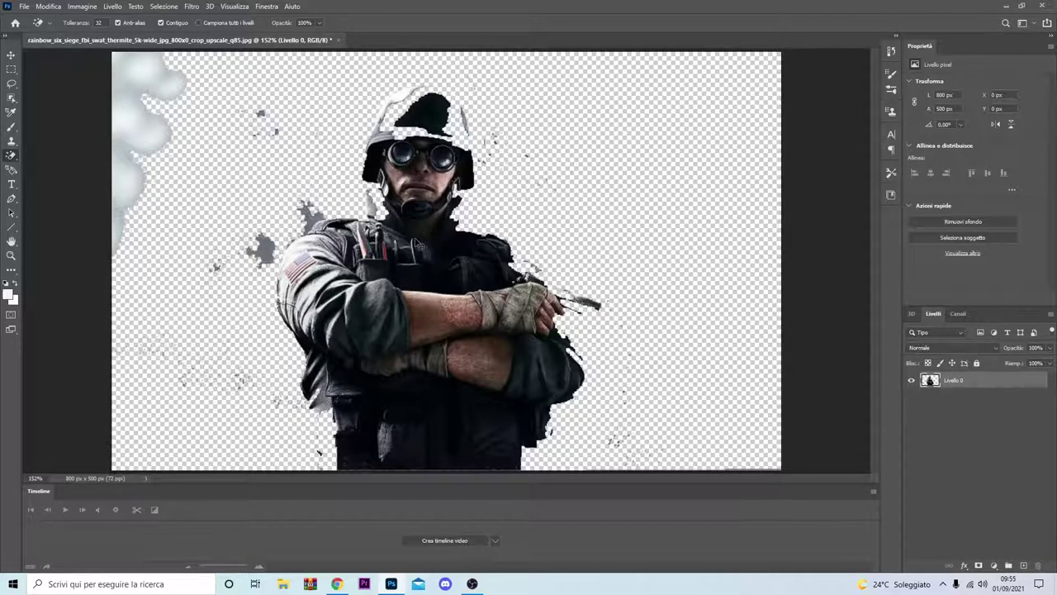
pyautogui.hotkey('ctrl', 'z')
pyautogui.hotkey('ctrl', 'z')
pyautogui.hotkey('ctrl', 'z')
pyautogui.hotkey('ctrl', 'z')
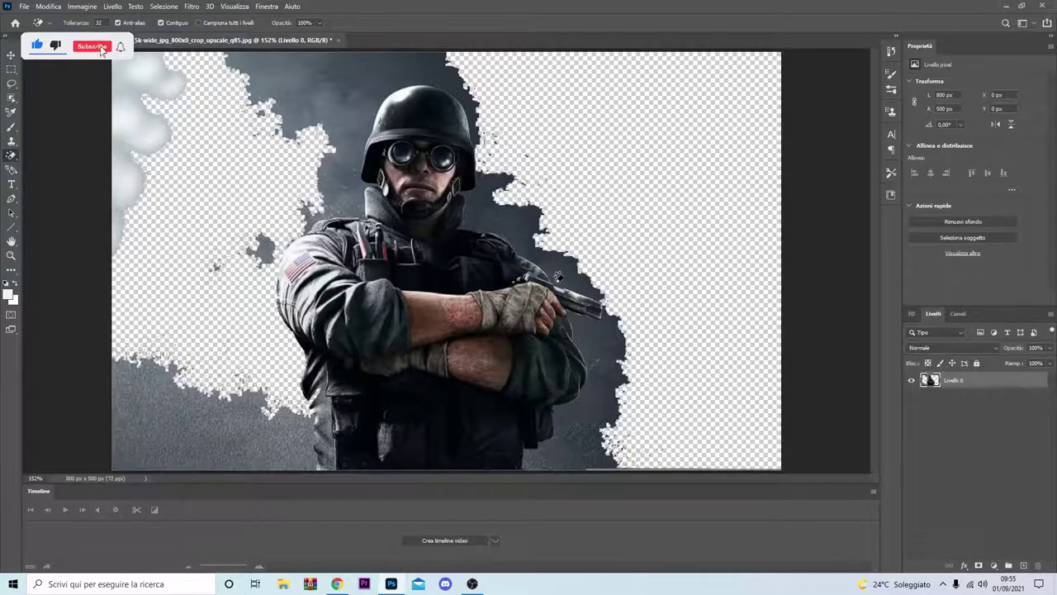
pyautogui.hotkey('ctrl', 'z')
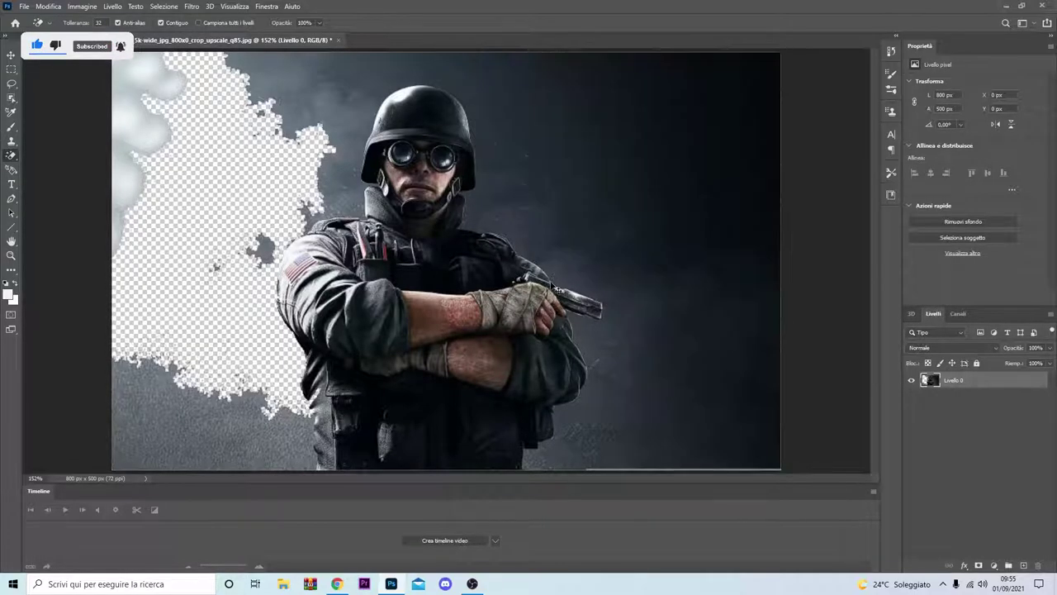
pyautogui.hotkey('ctrl', 'z')
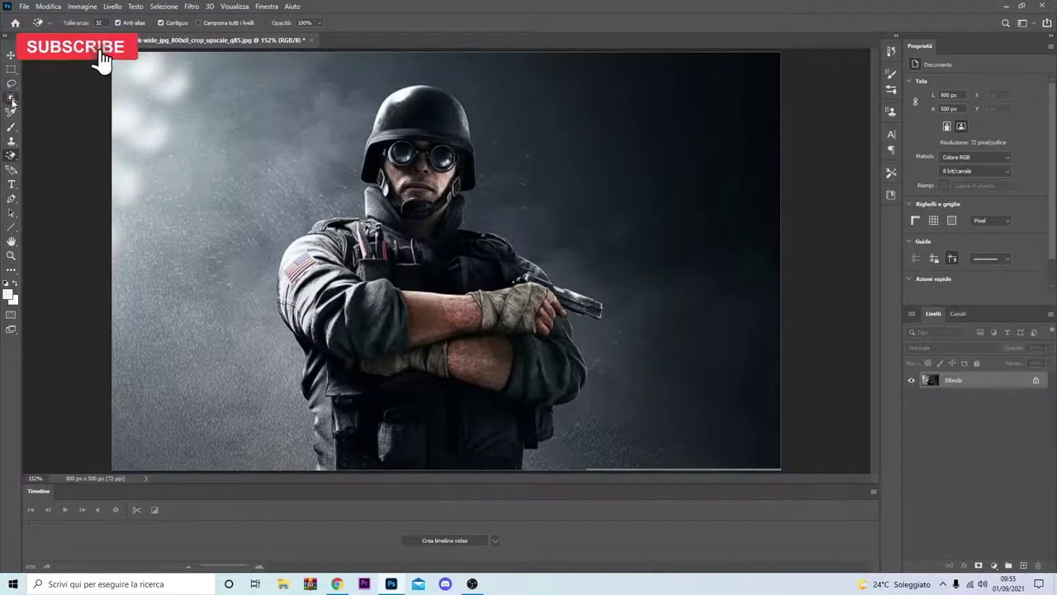
# Select the soldier with the Object Selection Tool and enter Select and Mask
pyautogui.click(12, 101)
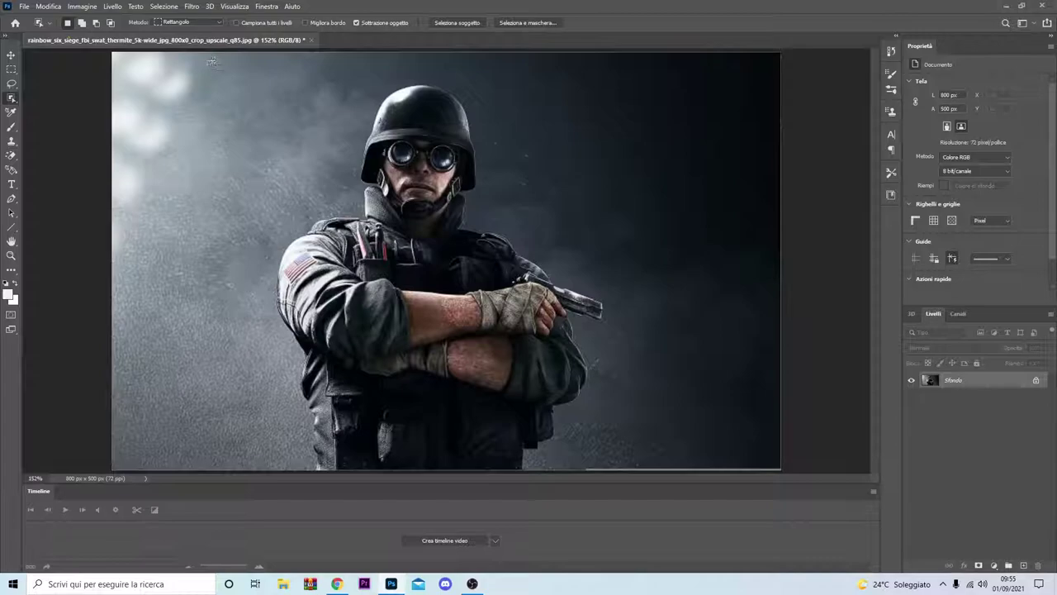
pyautogui.moveTo(214, 62); pyautogui.dragTo(568, 297)
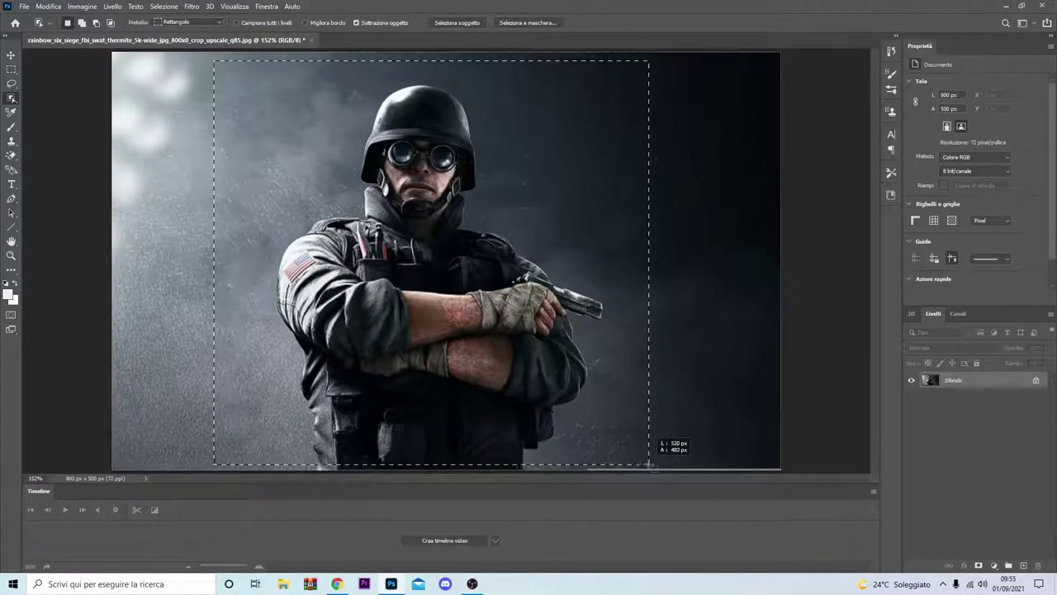
pyautogui.moveTo(565, 329); pyautogui.dragTo(644, 469)
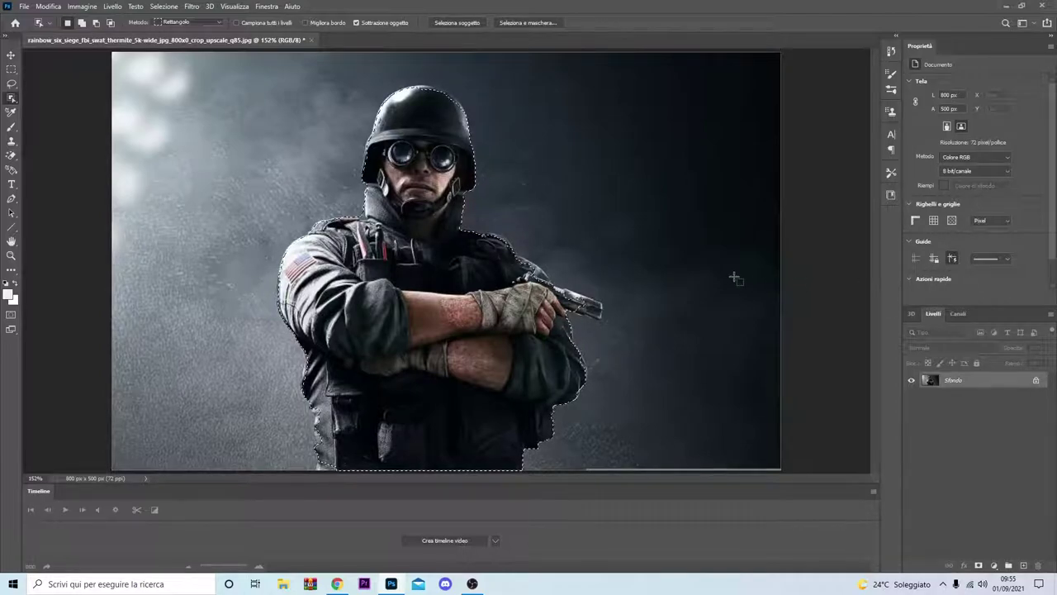
pyautogui.click(516, 21)
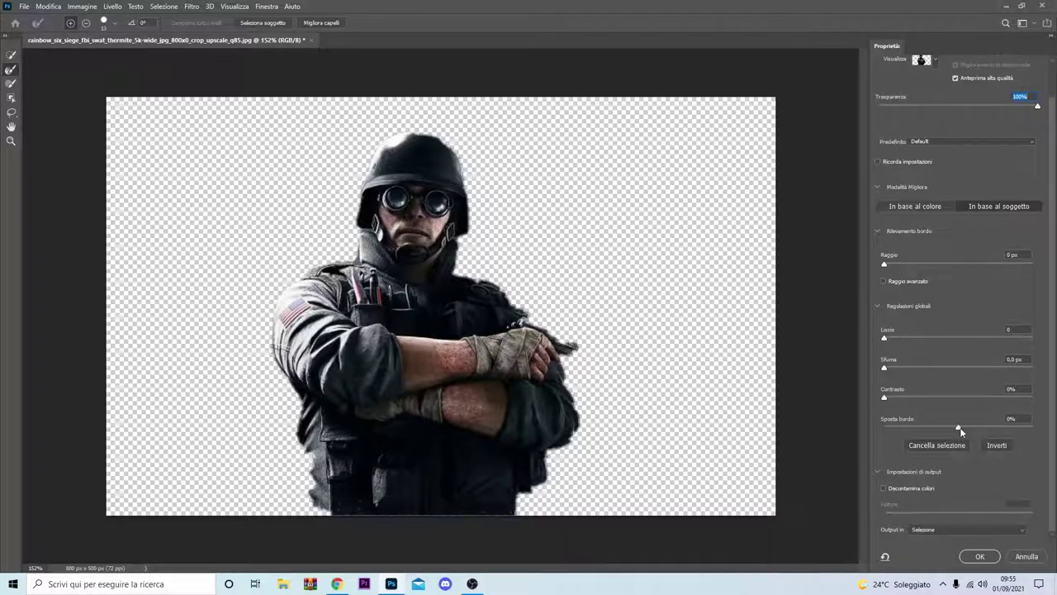
# Refine the soldier's edges to Contrast 100%, Smooth 31 and Shift Edge +71%
pyautogui.moveTo(959, 427); pyautogui.dragTo(881, 429)
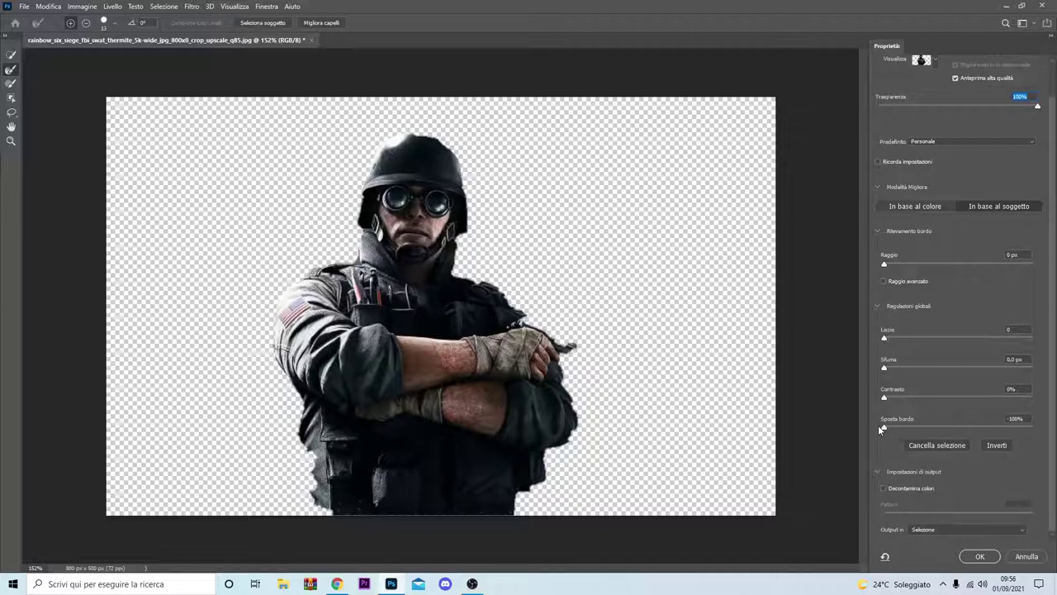
pyautogui.click(880, 429)
pyautogui.moveTo(885, 431); pyautogui.dragTo(1032, 428)
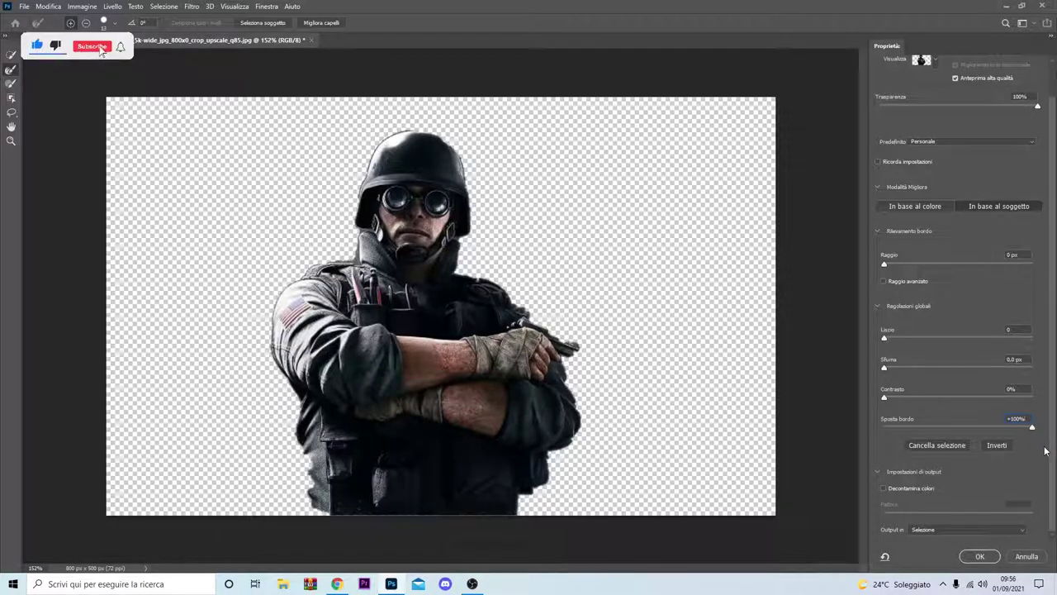
pyautogui.moveTo(885, 368)
pyautogui.mouseDown()
pyautogui.moveTo(903, 370)
pyautogui.moveTo(890, 370)
pyautogui.mouseUp()
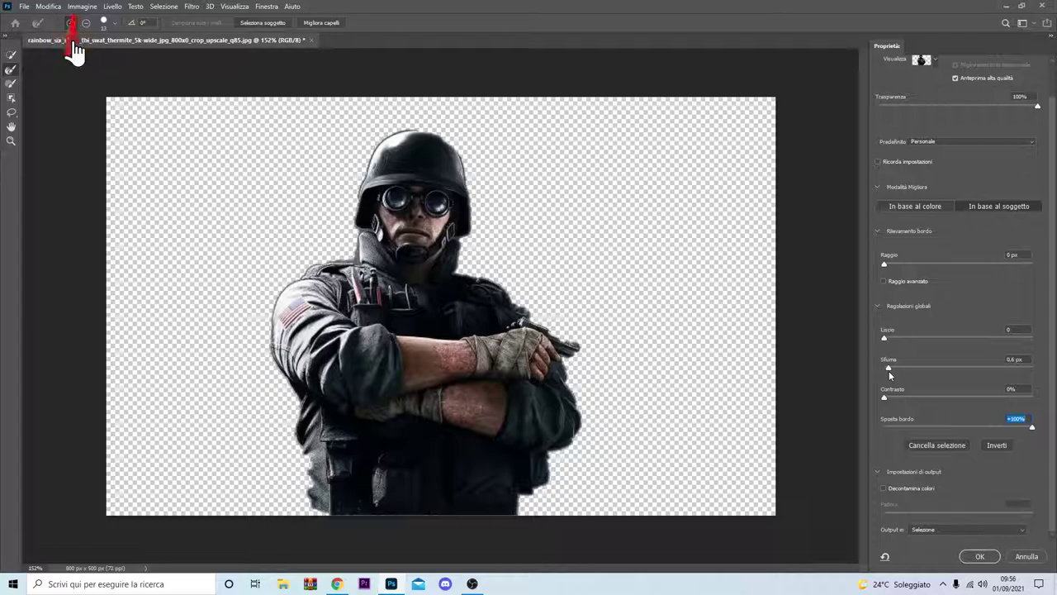
pyautogui.moveTo(885, 398); pyautogui.dragTo(883, 400)
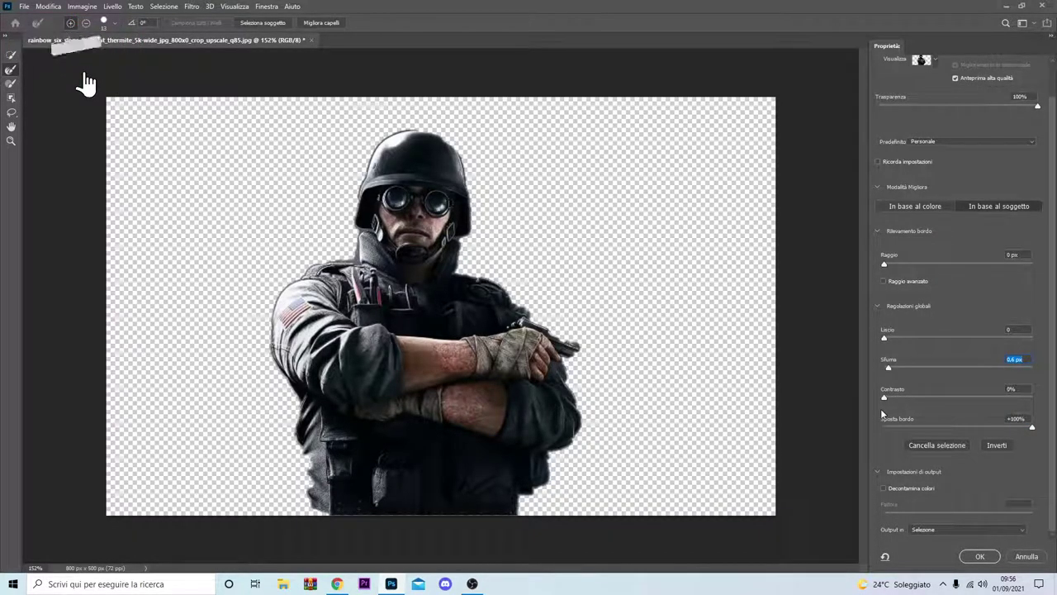
pyautogui.moveTo(883, 399); pyautogui.dragTo(1037, 398)
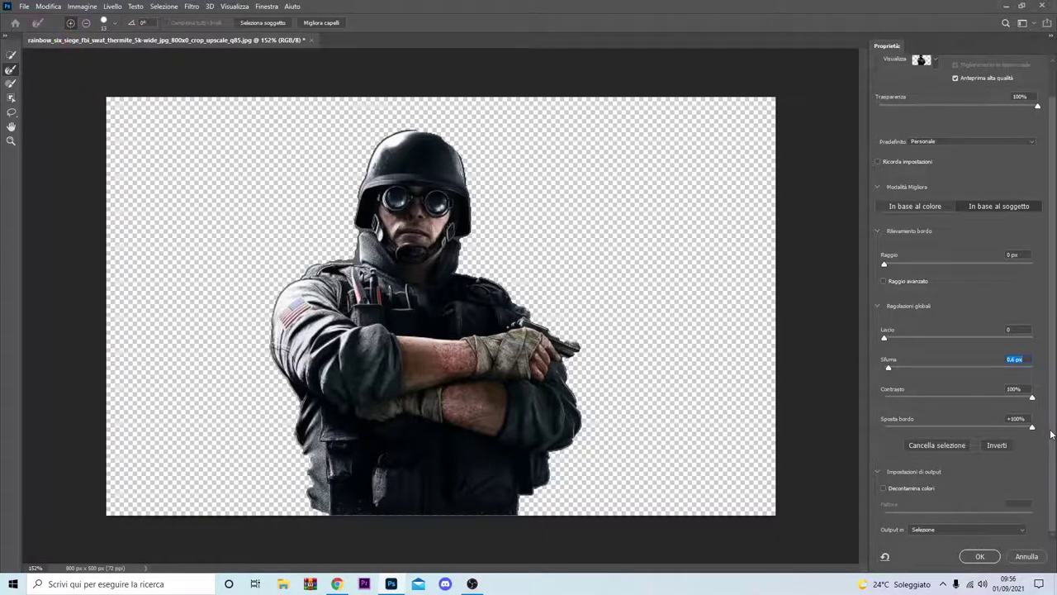
pyautogui.press('Tab')
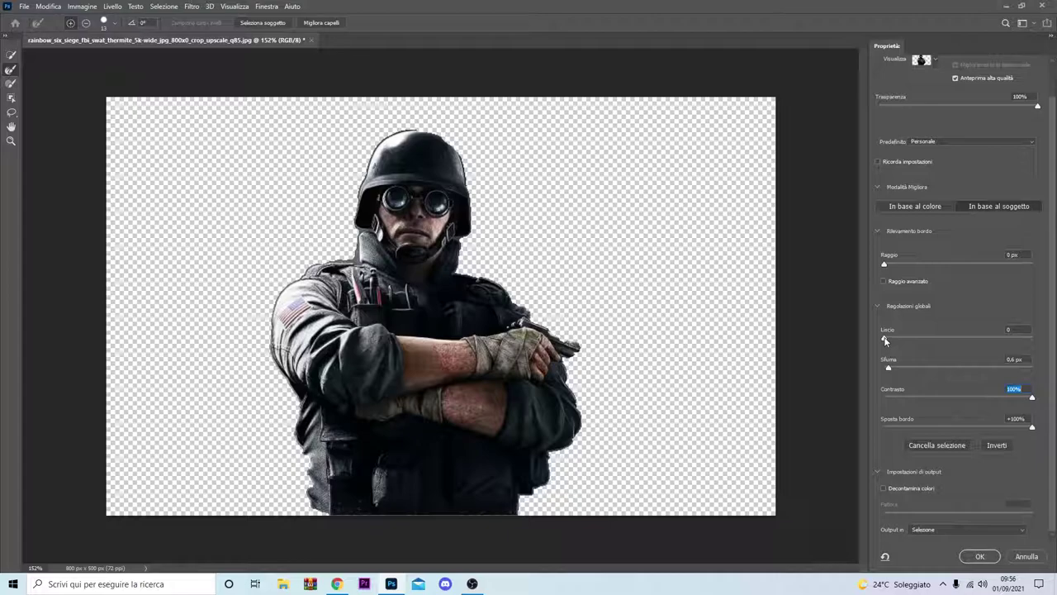
pyautogui.moveTo(891, 340); pyautogui.dragTo(922, 343)
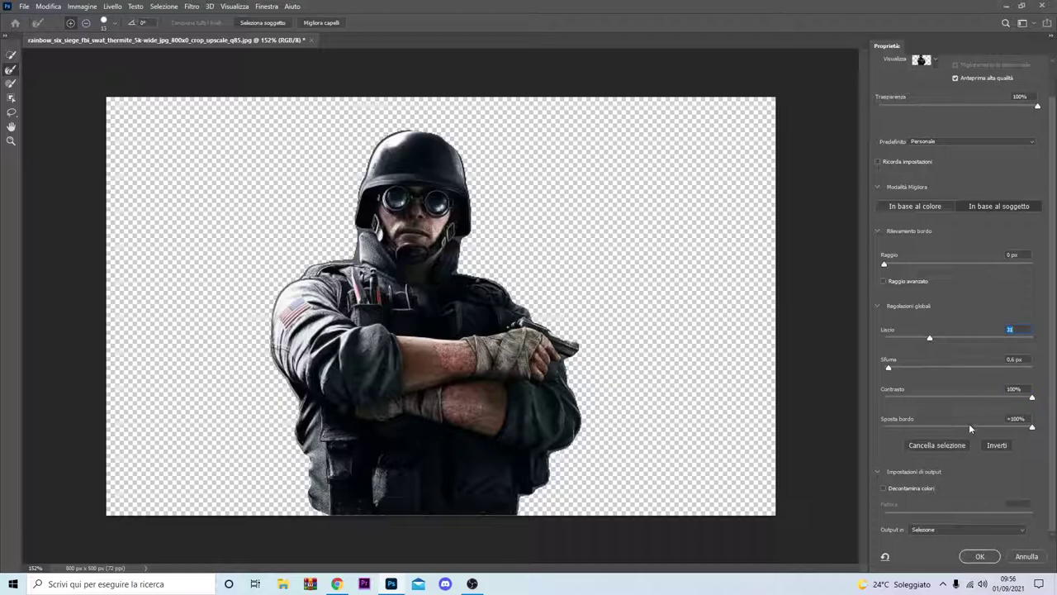
pyautogui.moveTo(1034, 430); pyautogui.dragTo(1010, 432)
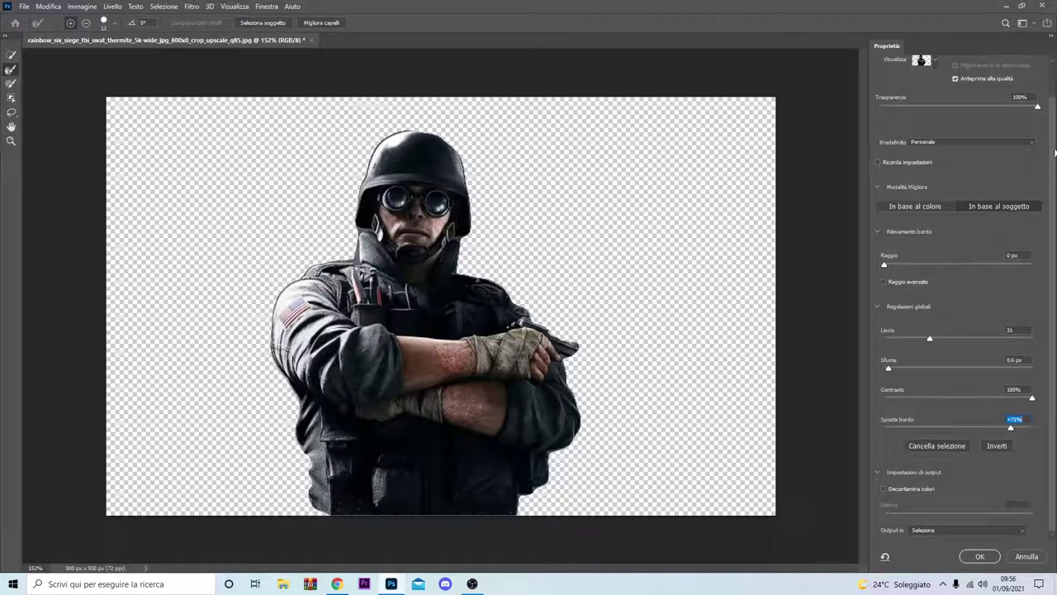
# Set the edge detection radius (Raggio) to 5 px
pyautogui.scroll(2, 1028, 240)
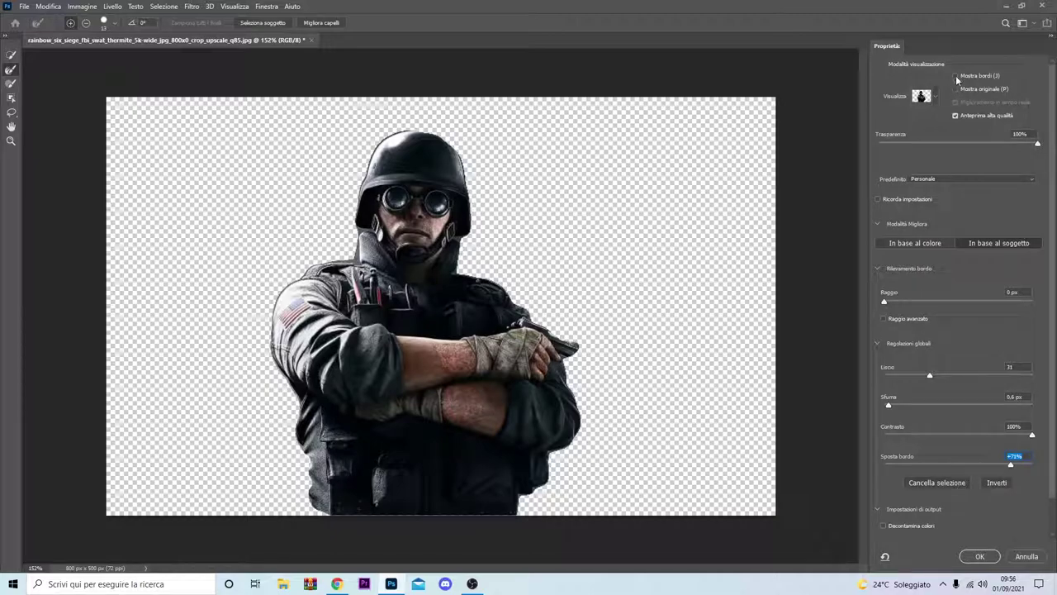
pyautogui.scroll(-2, 984, 252)
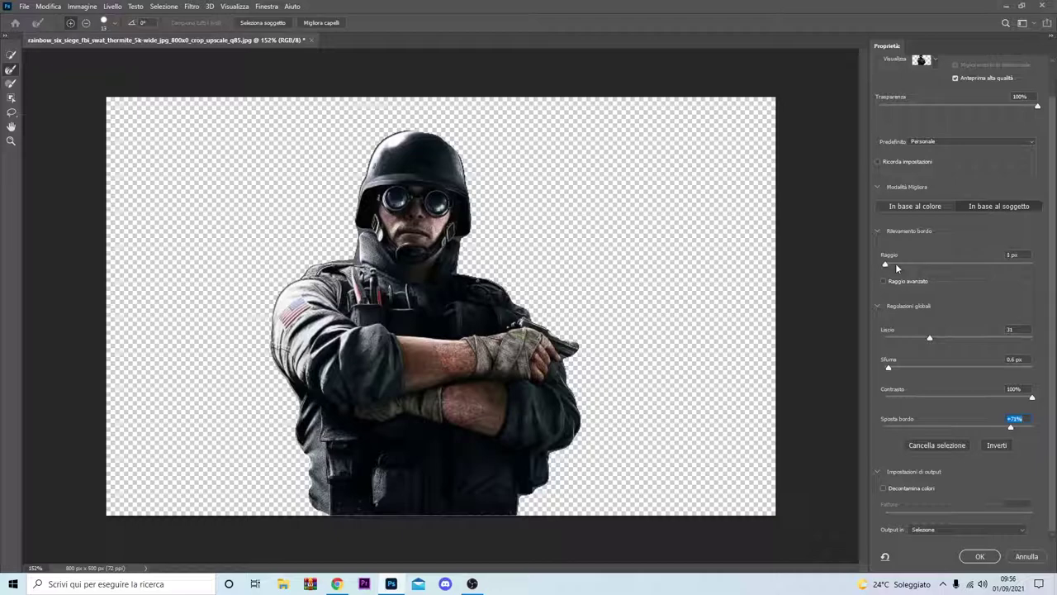
pyautogui.moveTo(902, 265); pyautogui.dragTo(910, 264)
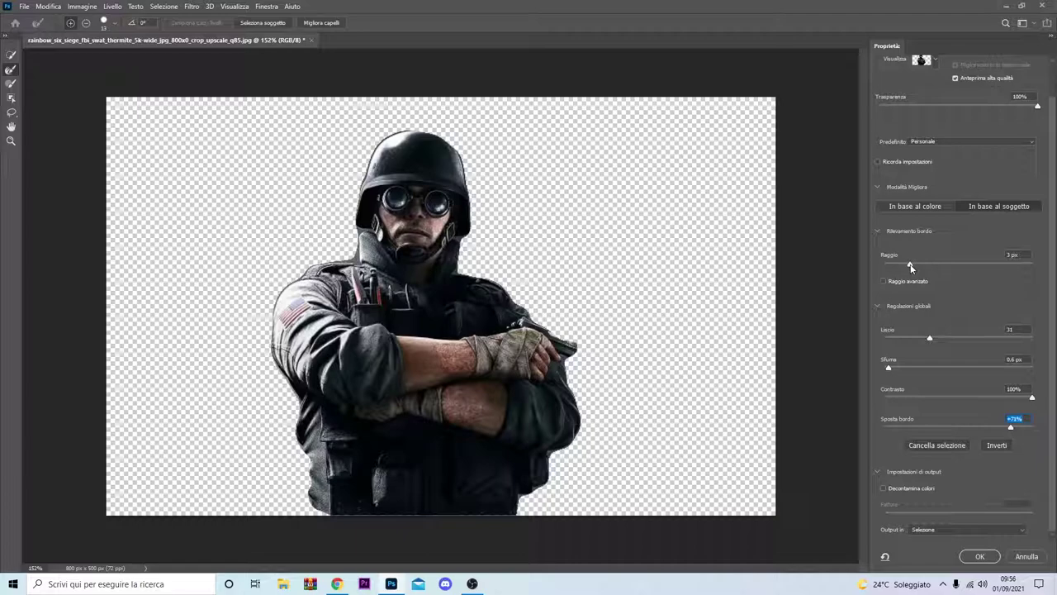
pyautogui.moveTo(927, 266); pyautogui.dragTo(929, 266)
pyautogui.moveTo(928, 266); pyautogui.dragTo(924, 265)
pyautogui.click(924, 266)
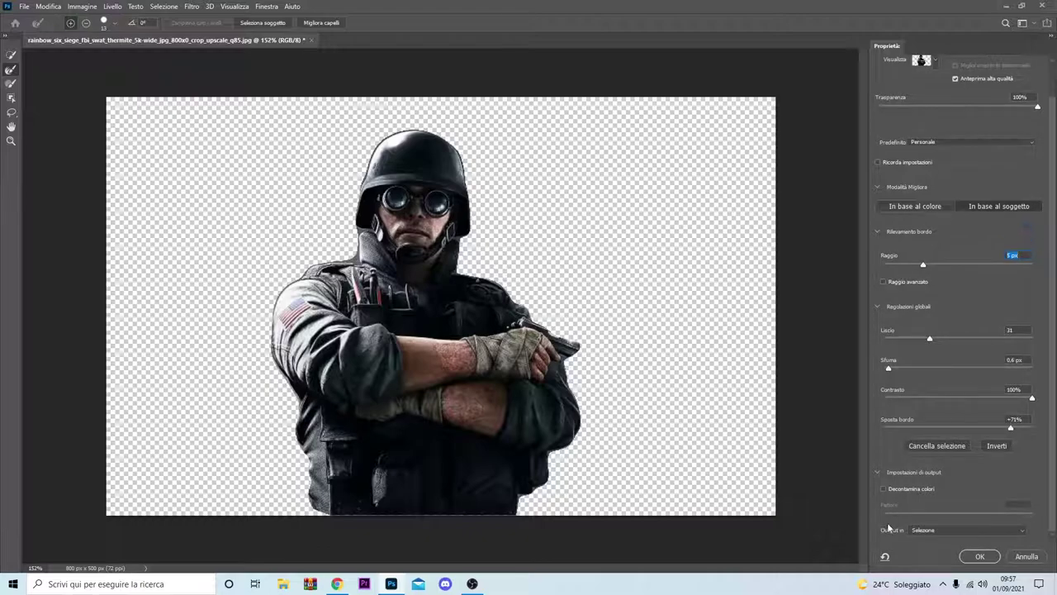
# Output the refined cutout to a new layer and confirm Select and Mask
pyautogui.click(1021, 535)
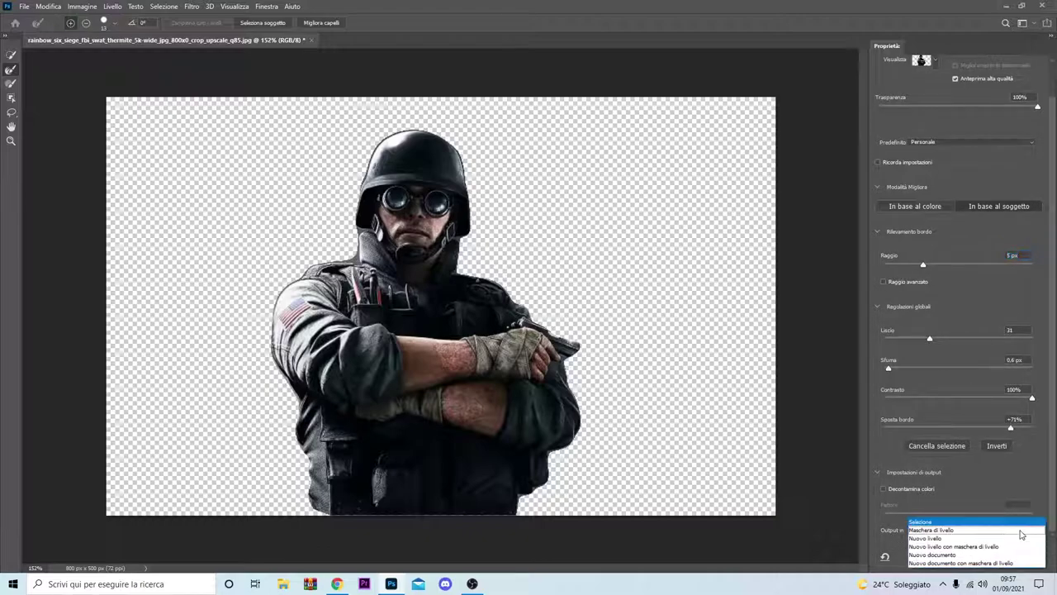
pyautogui.click(958, 538)
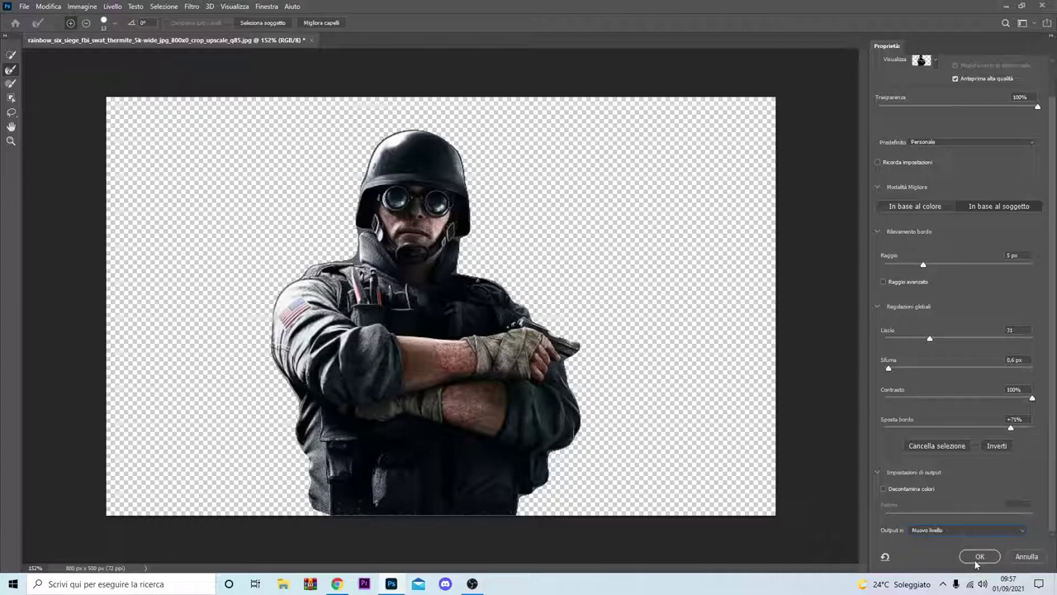
pyautogui.click(978, 556)
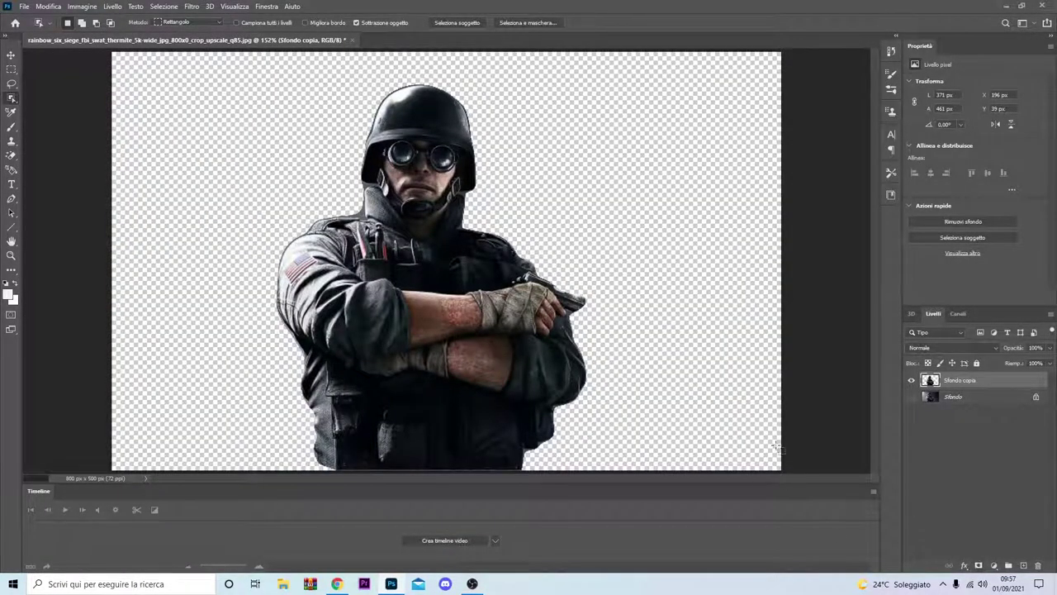
# Compare the cutout against the original Sfondo layer, then delete Sfondo
pyautogui.click(980, 405)
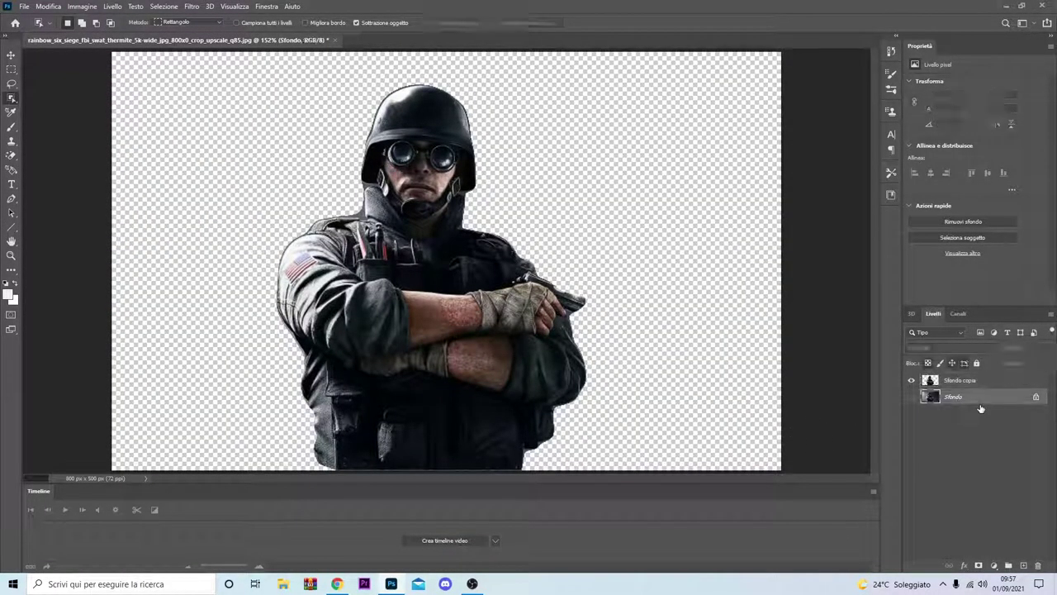
pyautogui.click(911, 398)
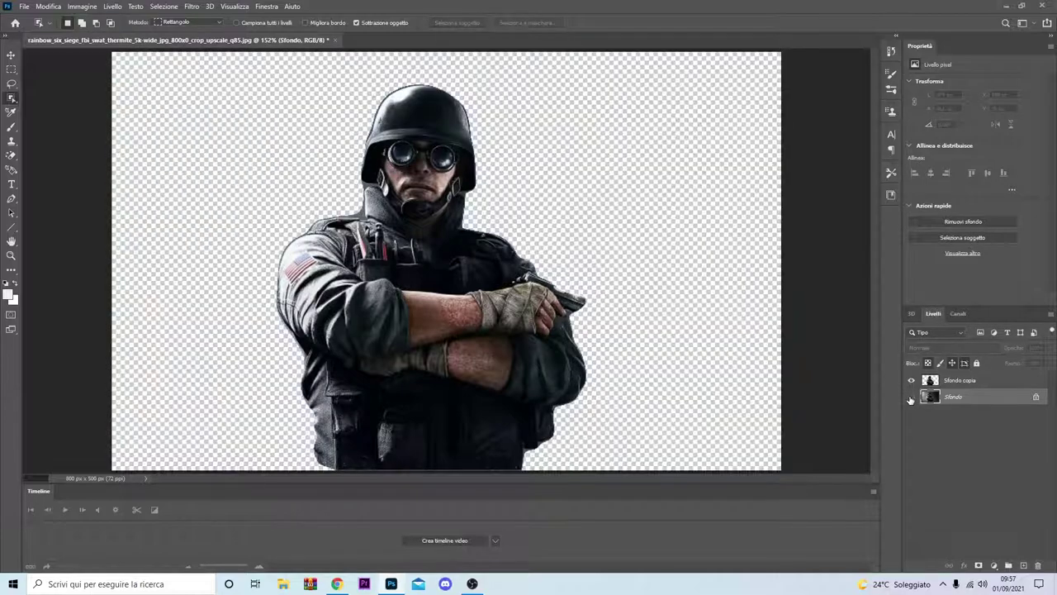
pyautogui.click(988, 379)
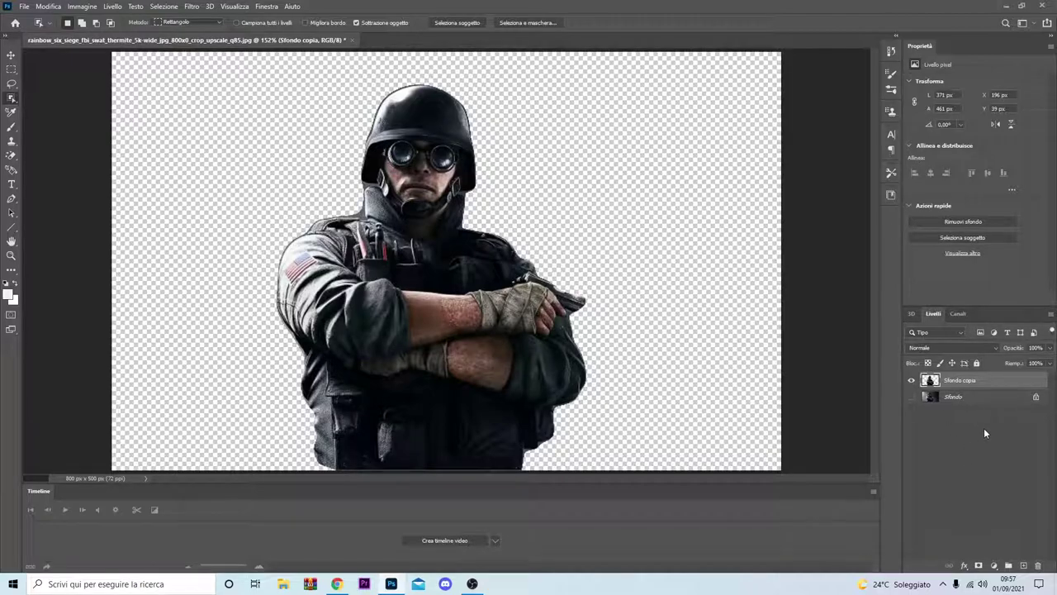
pyautogui.click(912, 397)
pyautogui.click(911, 399)
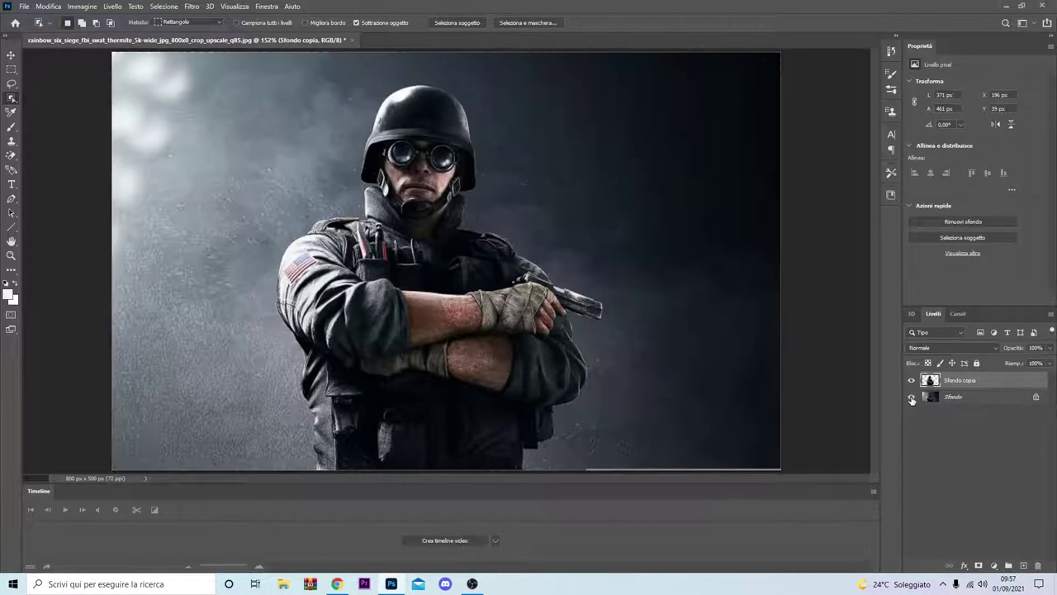
pyautogui.click(912, 399)
pyautogui.click(912, 399)
pyautogui.click(912, 399)
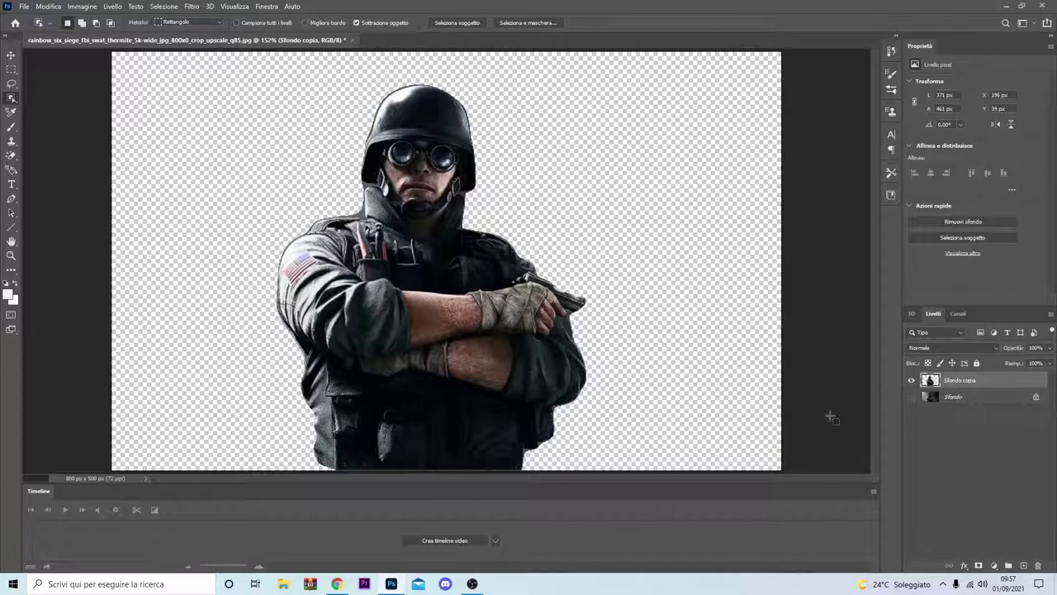
pyautogui.click(952, 398)
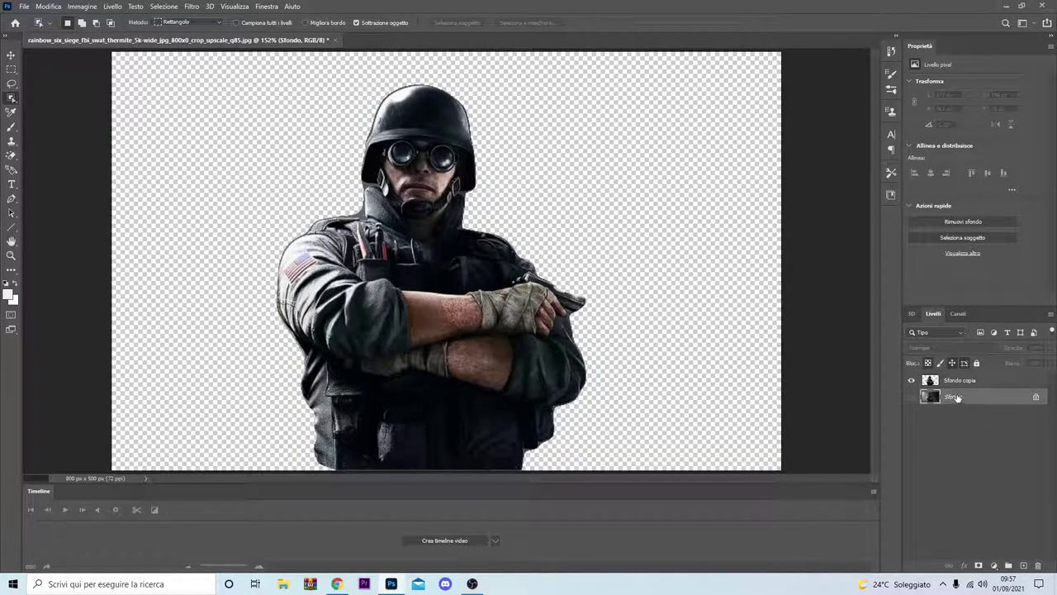
pyautogui.press('Delete')
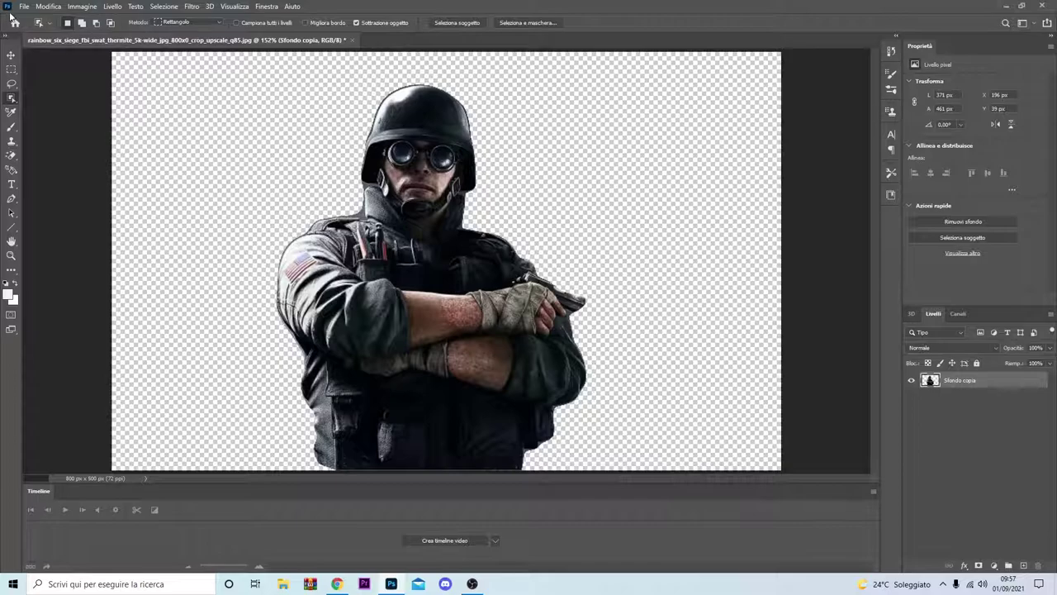
# Save the cutout to the Desktop as JPEG file 'i' at maximum quality 12
pyautogui.click(24, 6)
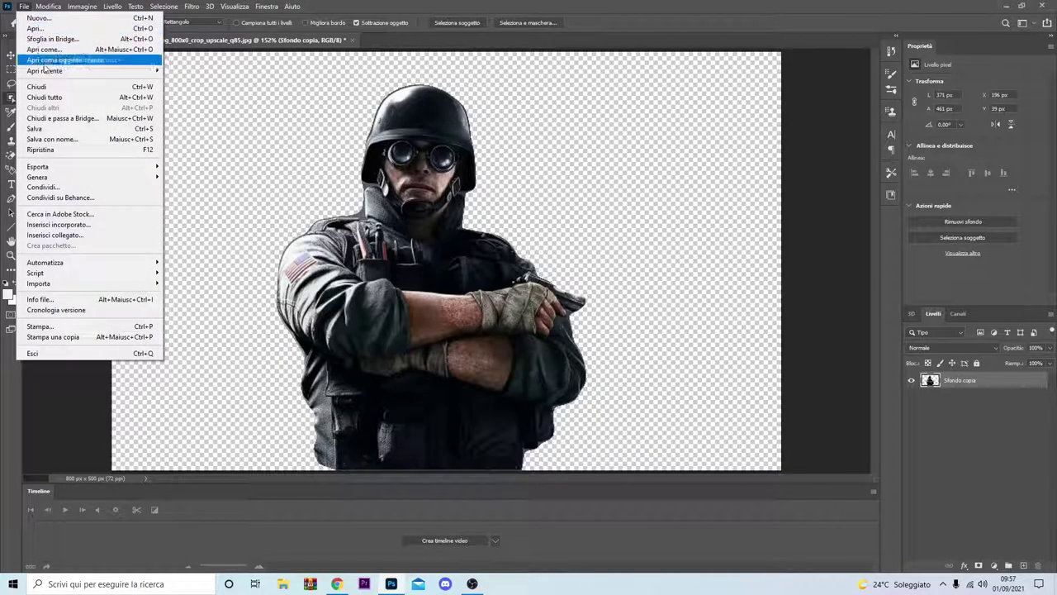
pyautogui.click(66, 139)
pyautogui.click(479, 429)
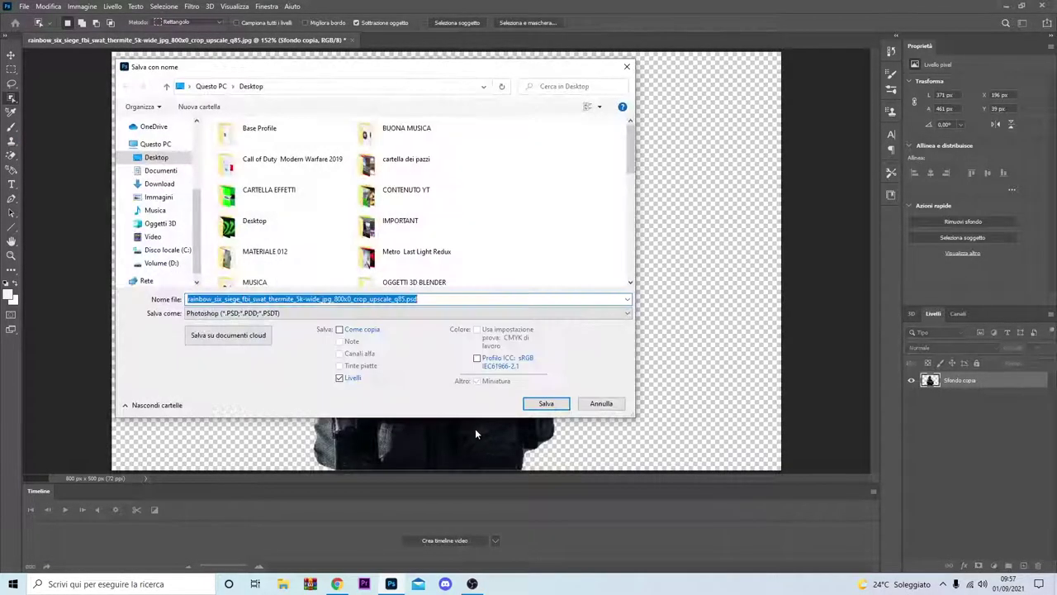
pyautogui.click(291, 313)
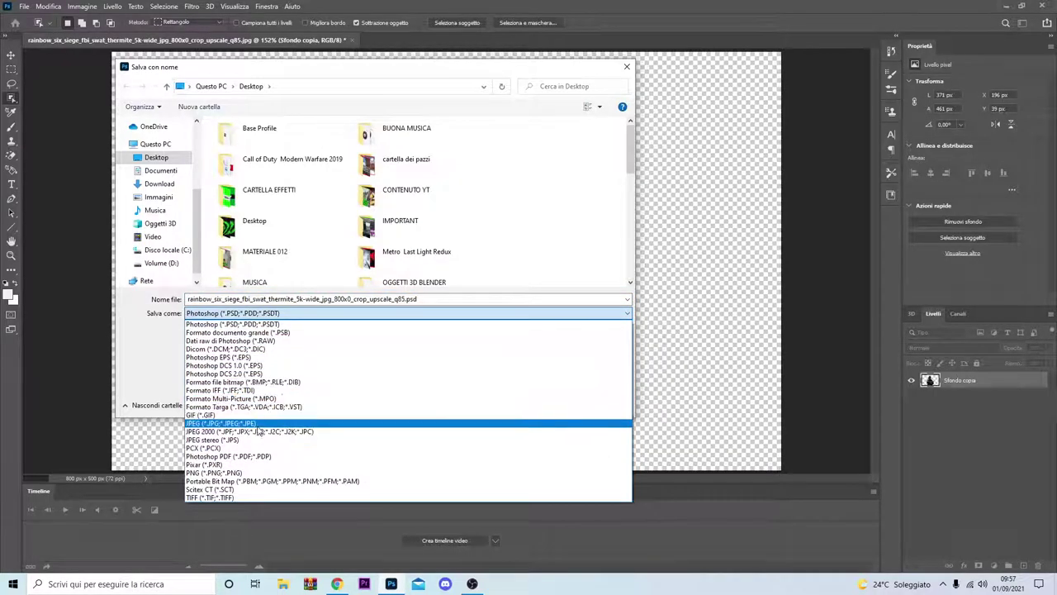
pyautogui.click(248, 423)
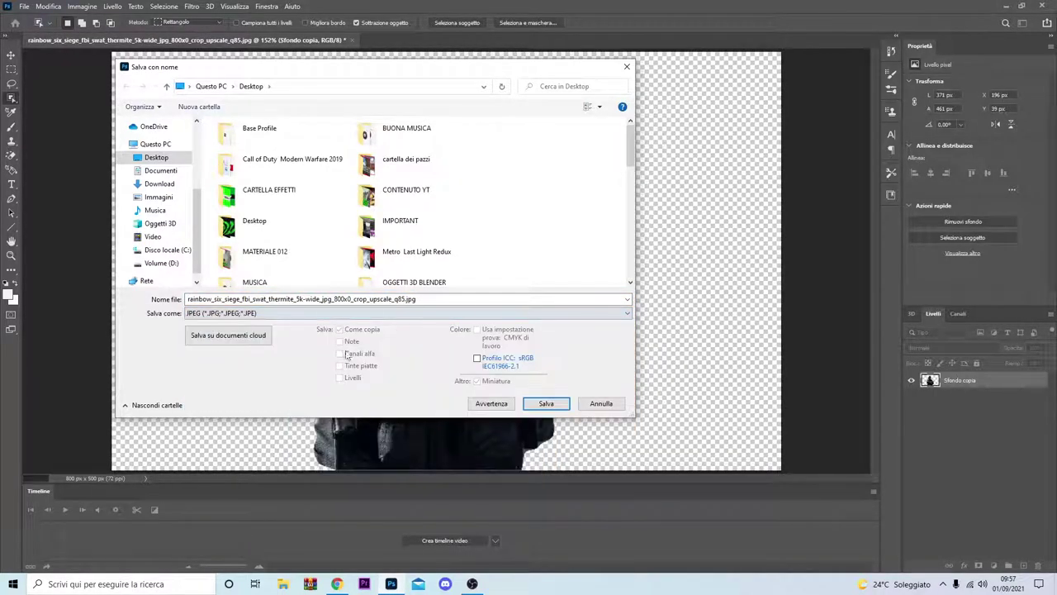
pyautogui.click(157, 157)
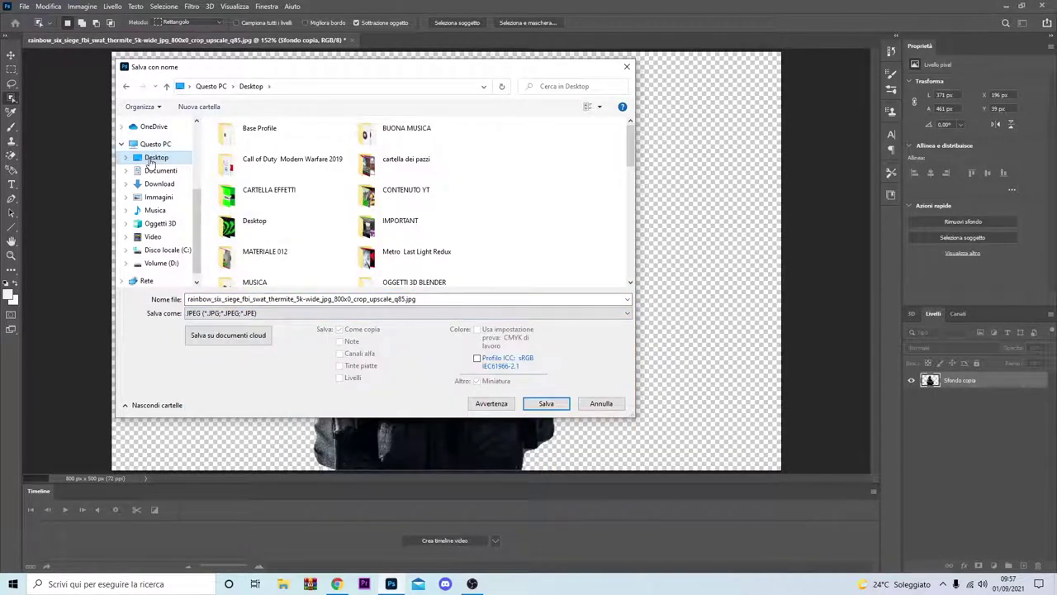
pyautogui.click(547, 403)
pyautogui.click(653, 294)
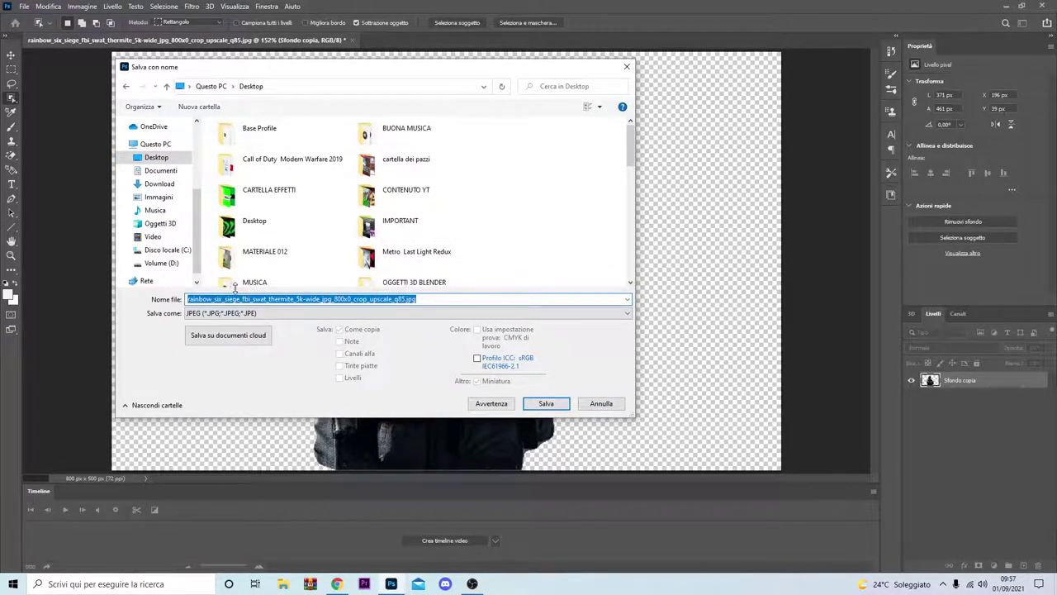
pyautogui.write('i')
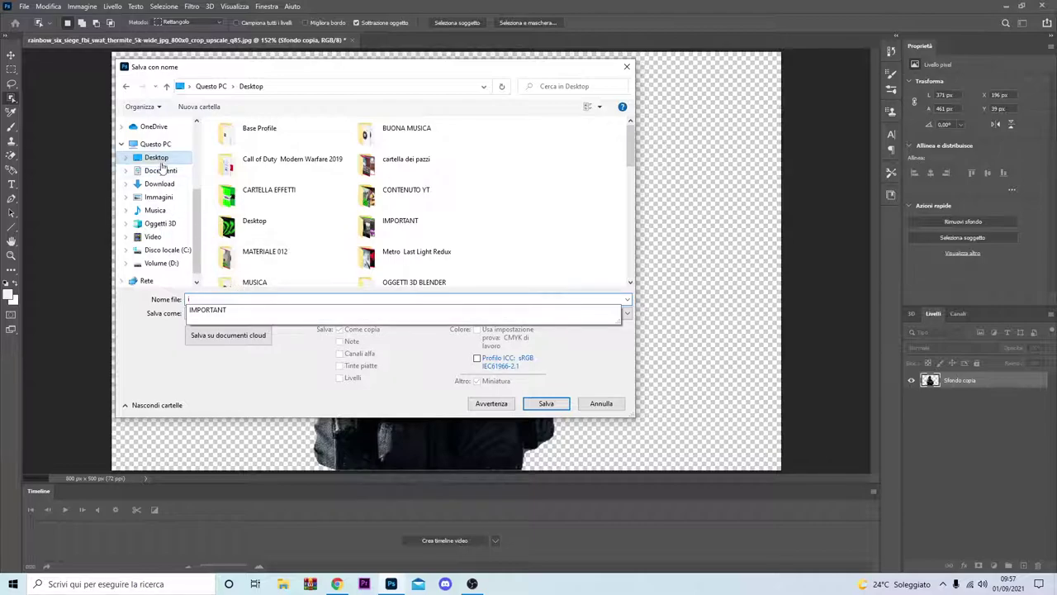
pyautogui.click(547, 404)
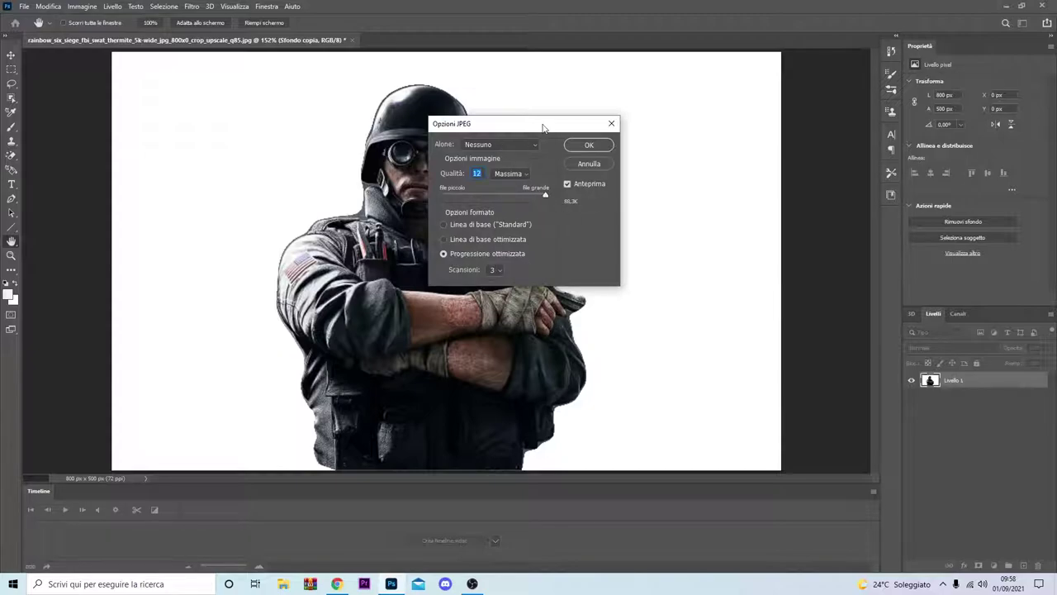
pyautogui.moveTo(542, 128); pyautogui.dragTo(431, 122)
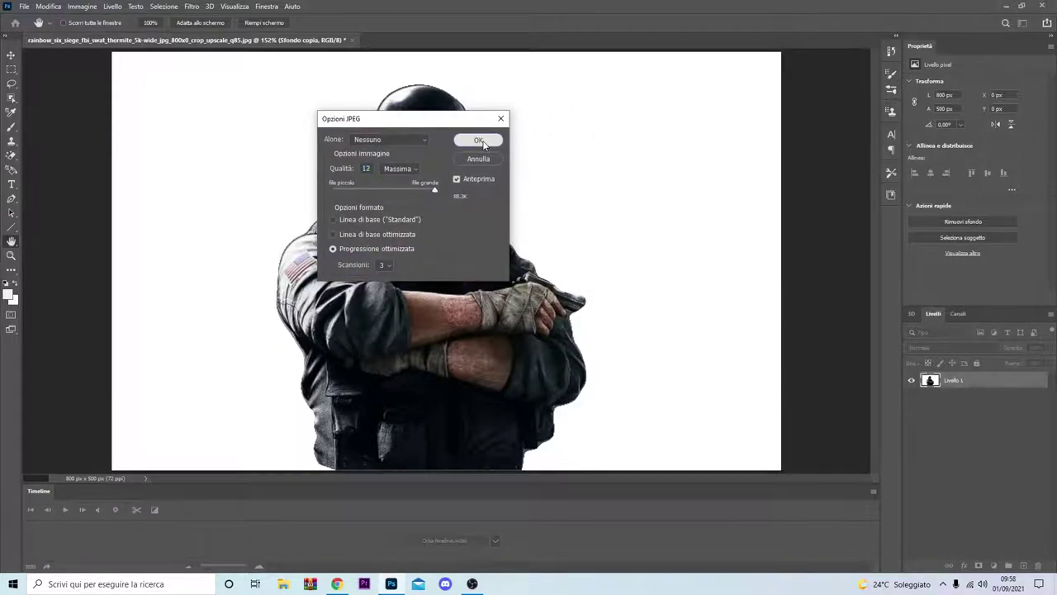
pyautogui.click(483, 142)
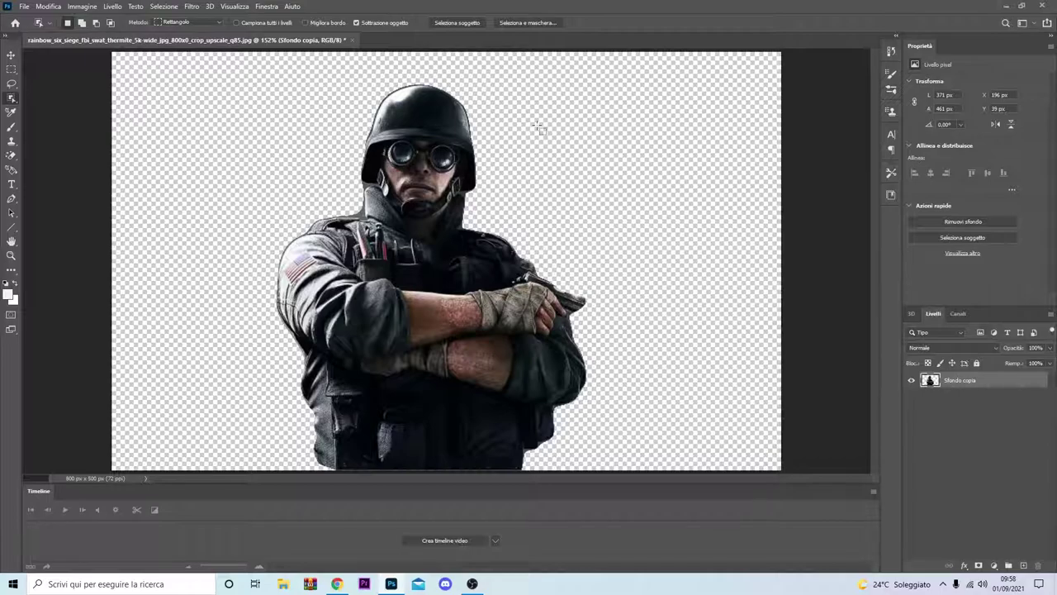
# Refresh the desktop so the saved soldier JPG appears and open it in Photos
pyautogui.click(1055, 585)
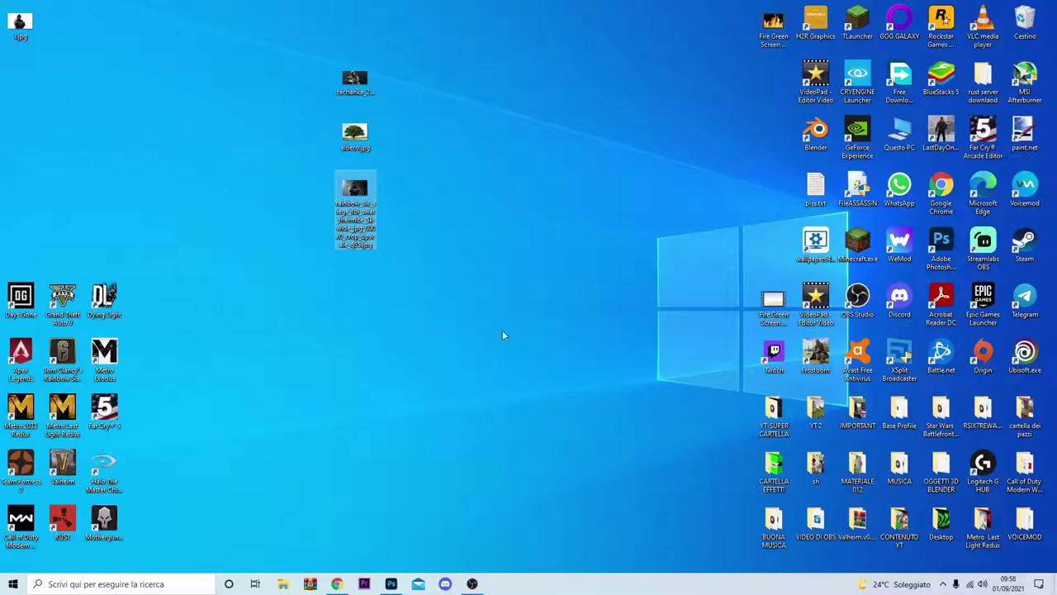
pyautogui.rightClick(502, 329)
pyautogui.click(529, 363)
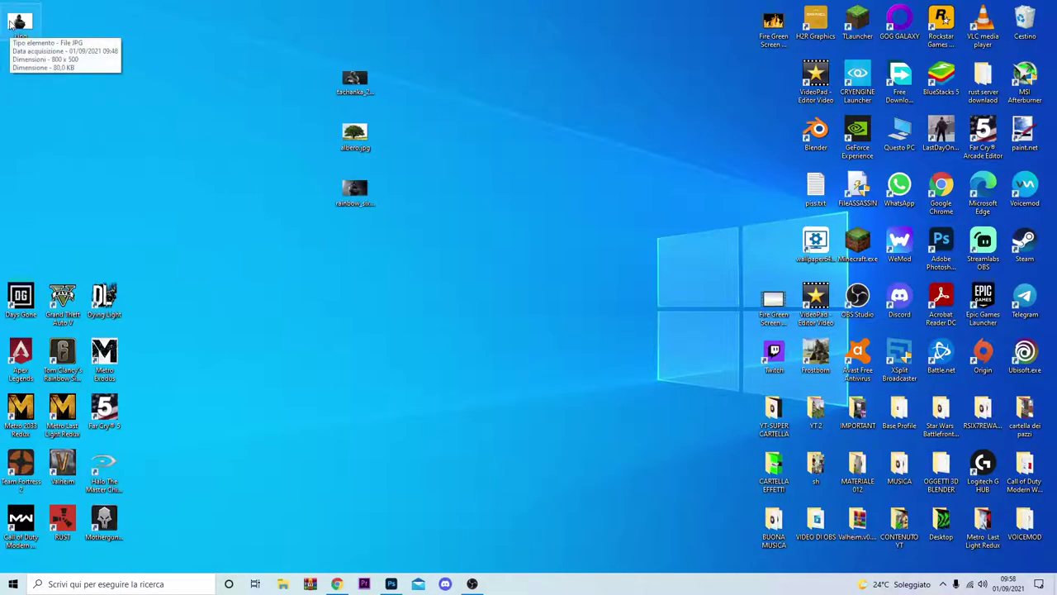
pyautogui.press('F5')
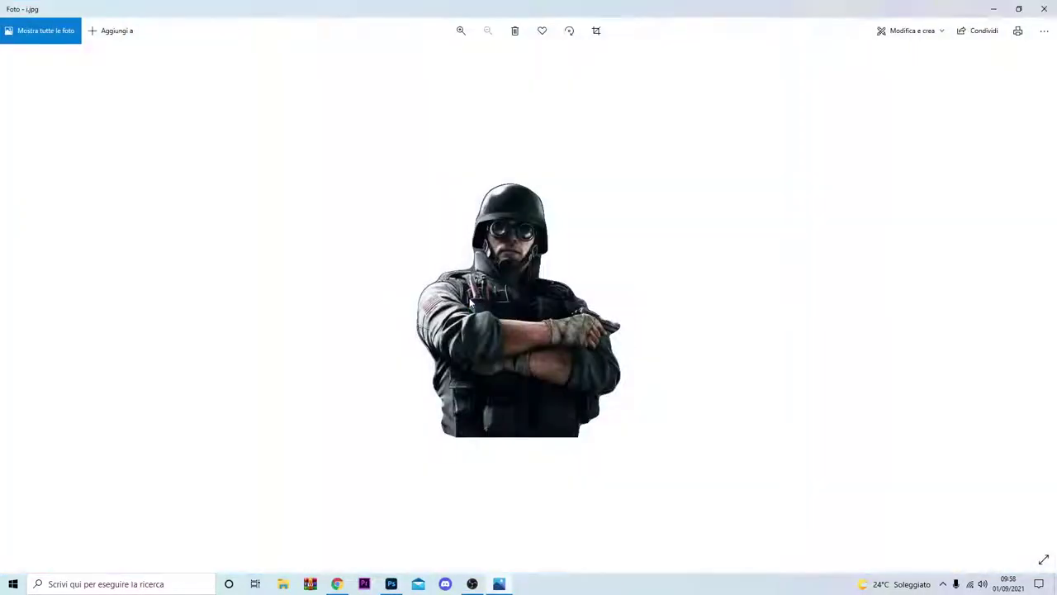
# Zoom and pan the saved JPG in Photos to inspect its white background
pyautogui.scroll(2, 472, 296)
pyautogui.scroll(-2, 477, 302)
pyautogui.scroll(2, 478, 302)
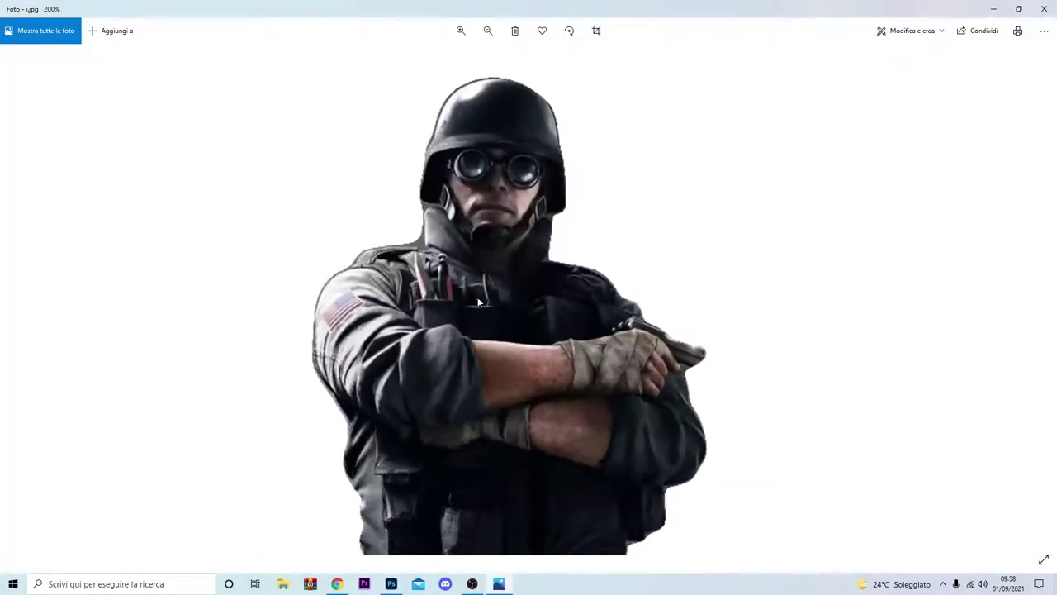
pyautogui.scroll(-2, 477, 302)
pyautogui.scroll(2, 478, 303)
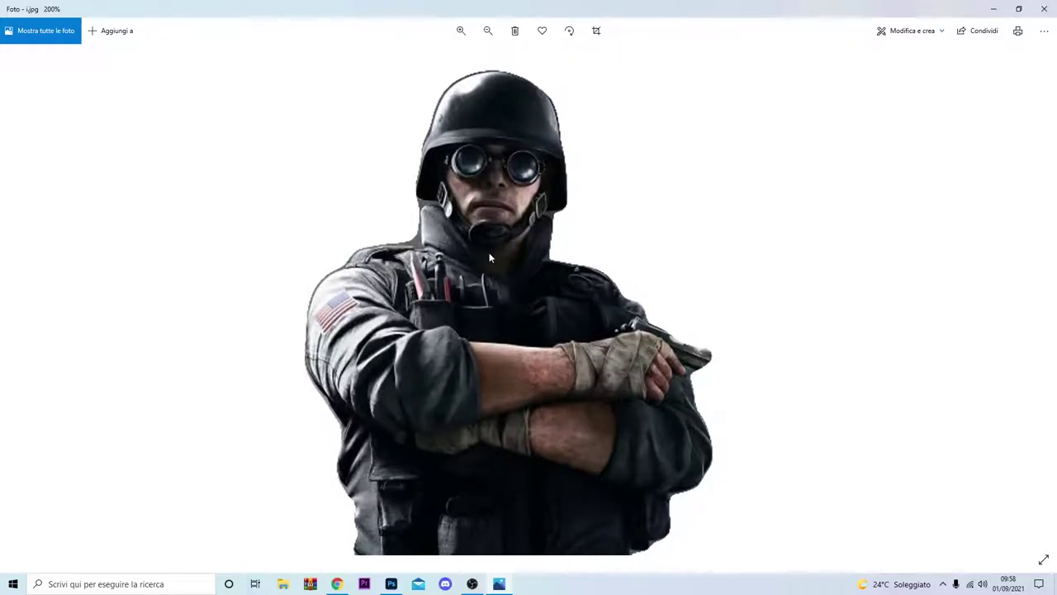
pyautogui.moveTo(477, 302); pyautogui.dragTo(513, 281)
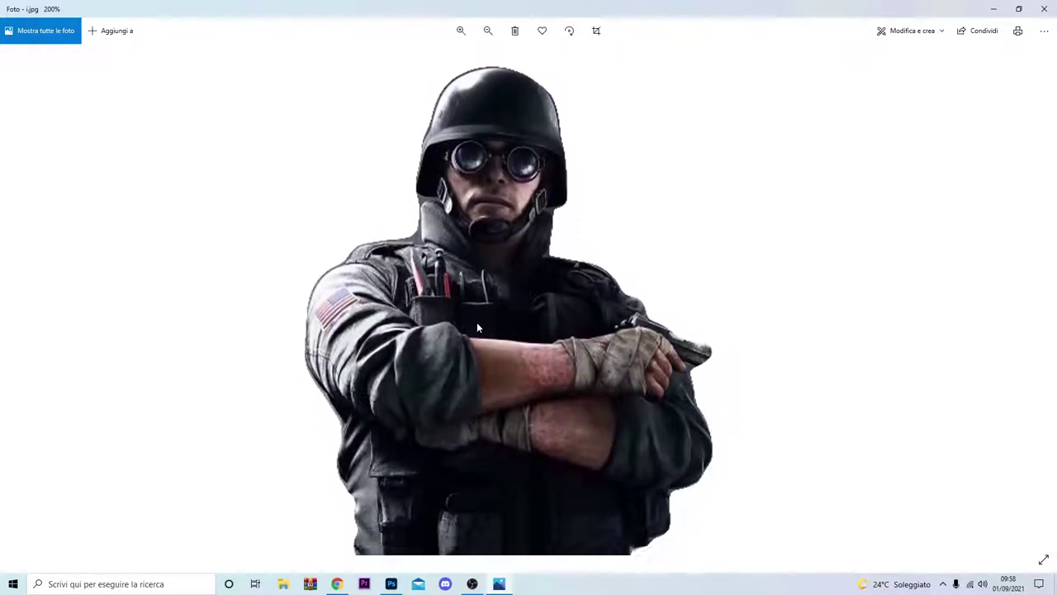
pyautogui.scroll(-2, 475, 327)
pyautogui.scroll(2, 475, 328)
# Close Photos, reposition the JPG icon and bring Photoshop back
pyautogui.click(1045, 9)
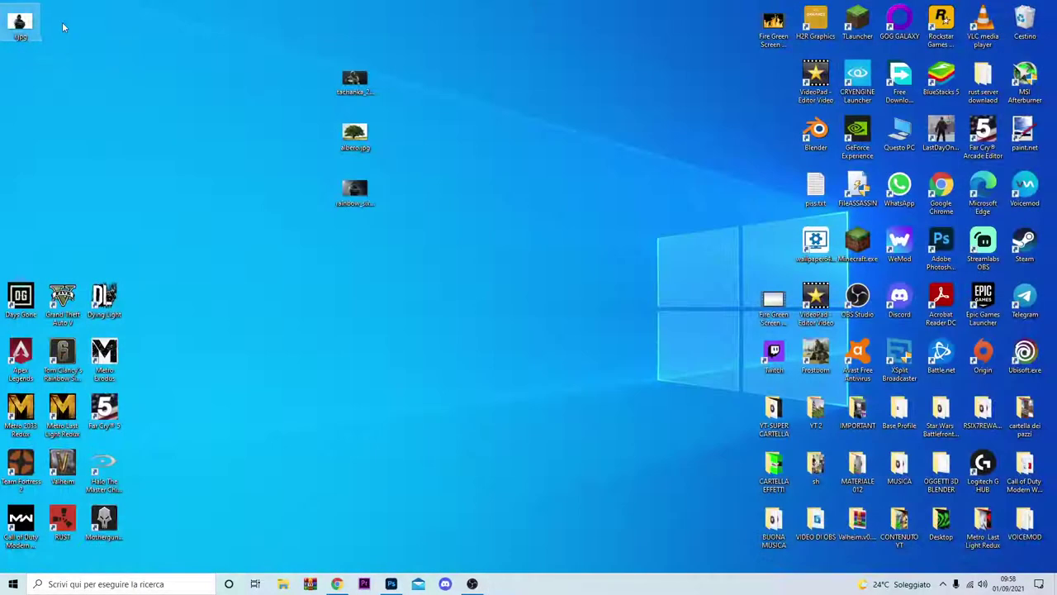
pyautogui.moveTo(593, 176); pyautogui.dragTo(595, 176)
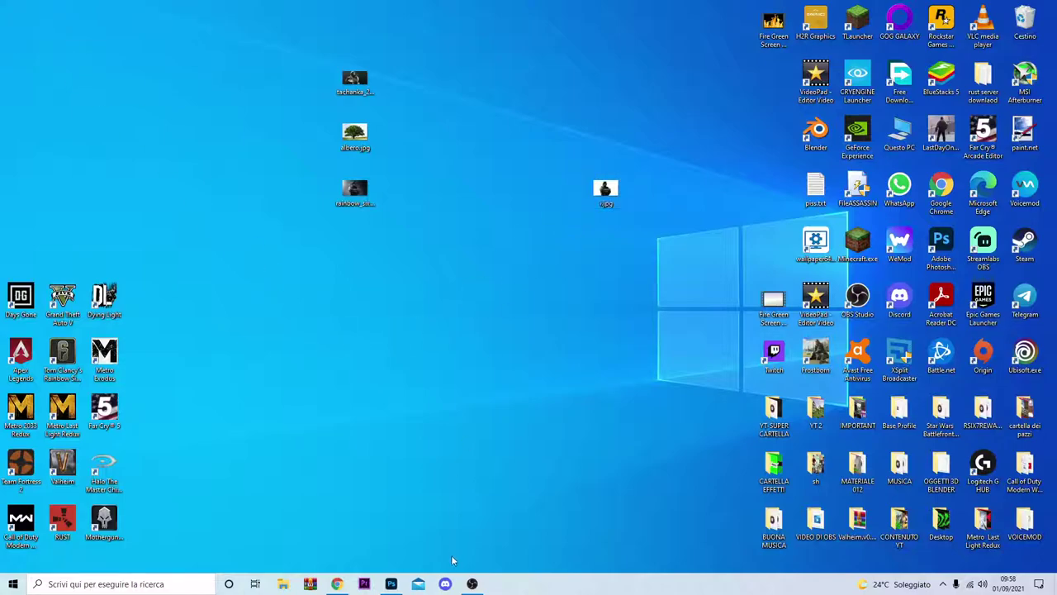
pyautogui.click(391, 583)
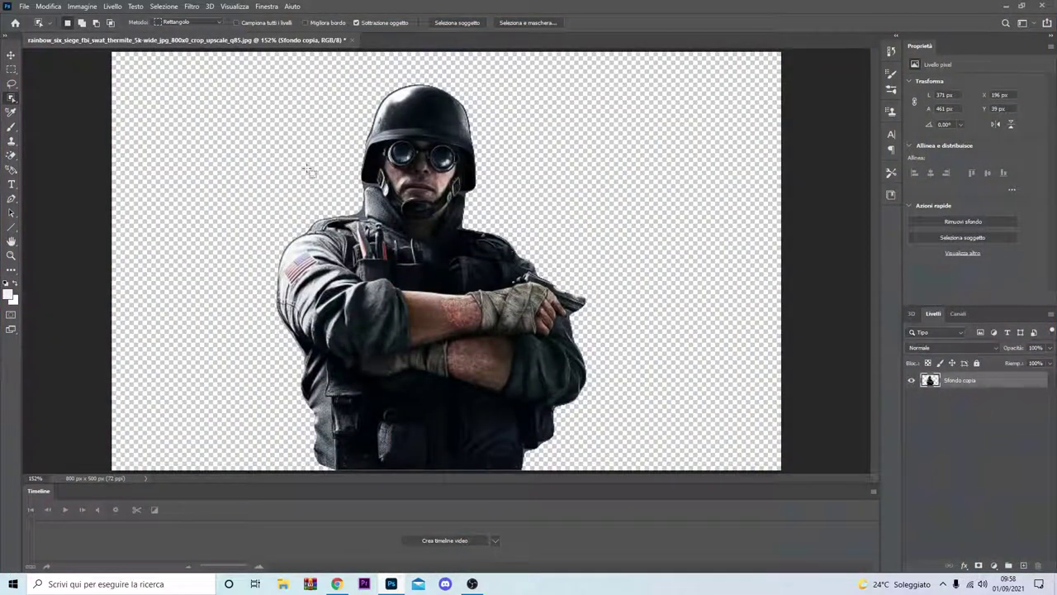
# Close the earlier cutout document without saving changes
pyautogui.click(351, 40)
pyautogui.click(539, 225)
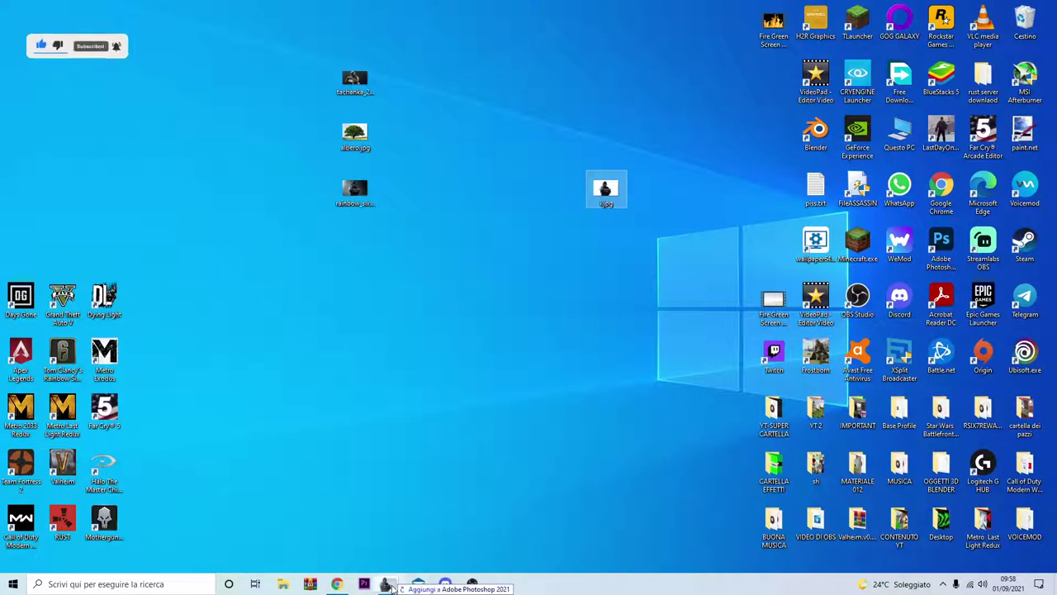
pyautogui.click(391, 583)
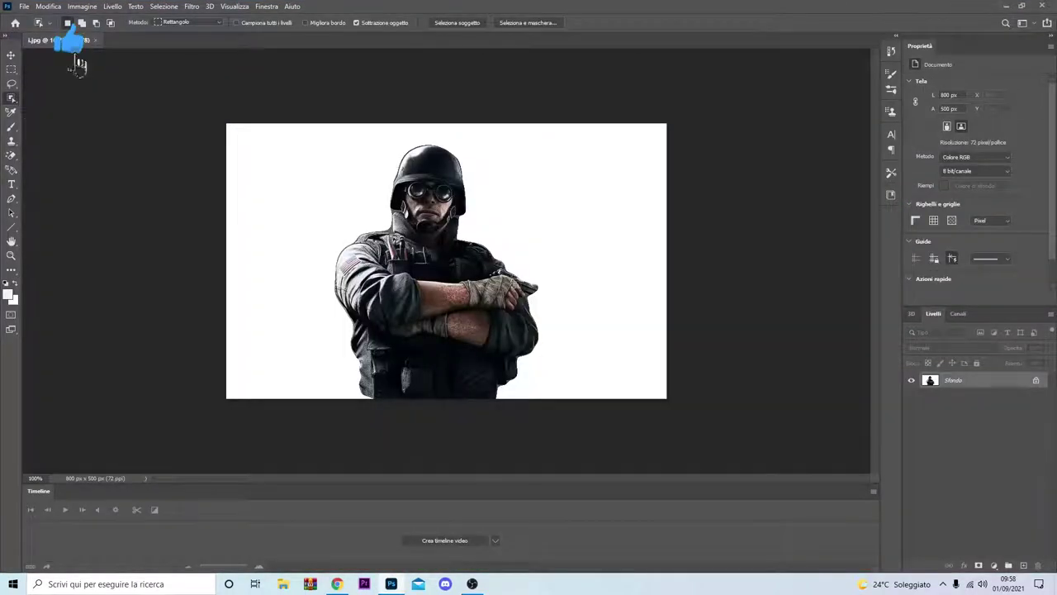
# Erase the reopened JPG's white background around the soldier with the Magic Eraser
pyautogui.click(11, 155)
pyautogui.rightClick(11, 155)
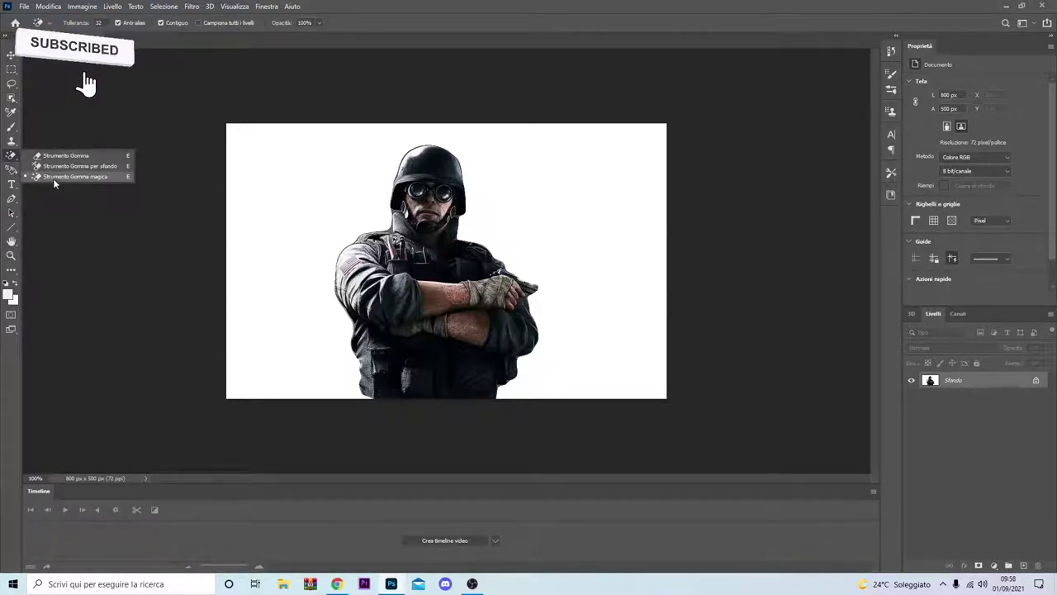
pyautogui.click(53, 178)
pyautogui.click(265, 195)
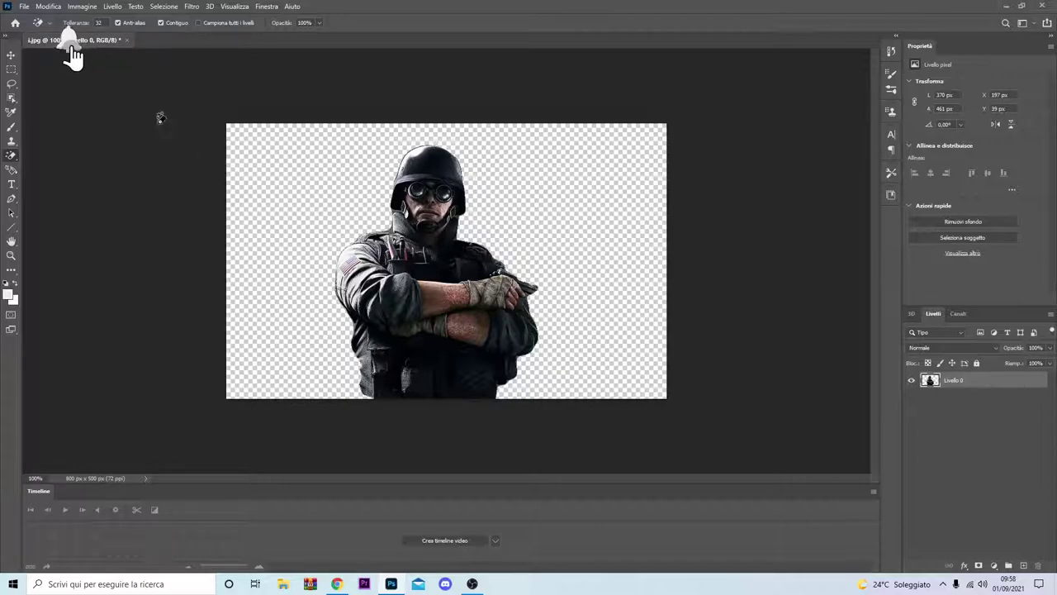
# Save the cutout on this computer as JPEG 'ciao.jpg' with default quality options
pyautogui.click(24, 7)
pyautogui.click(51, 139)
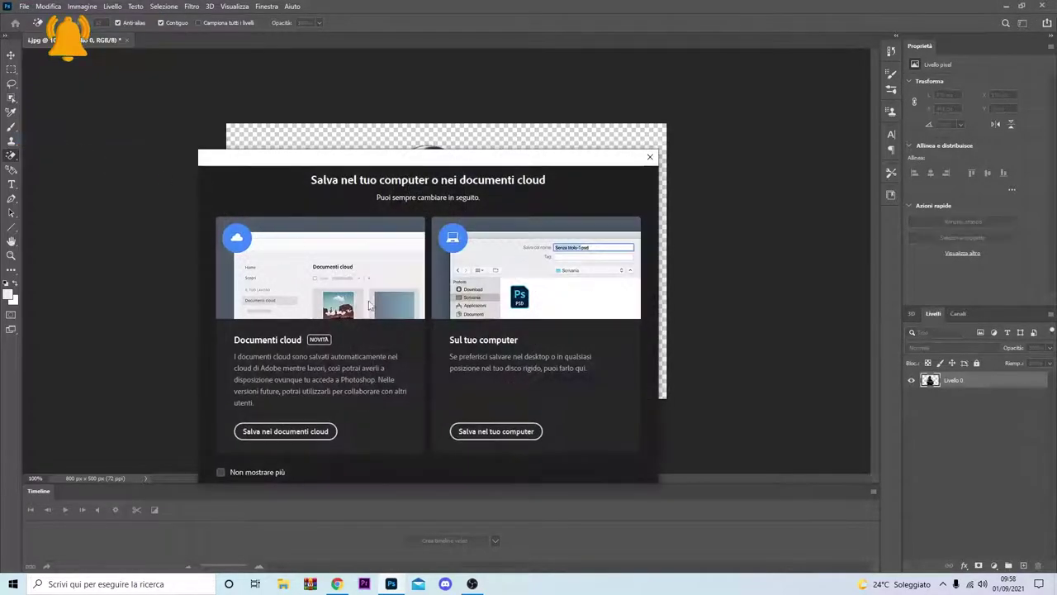
pyautogui.click(498, 430)
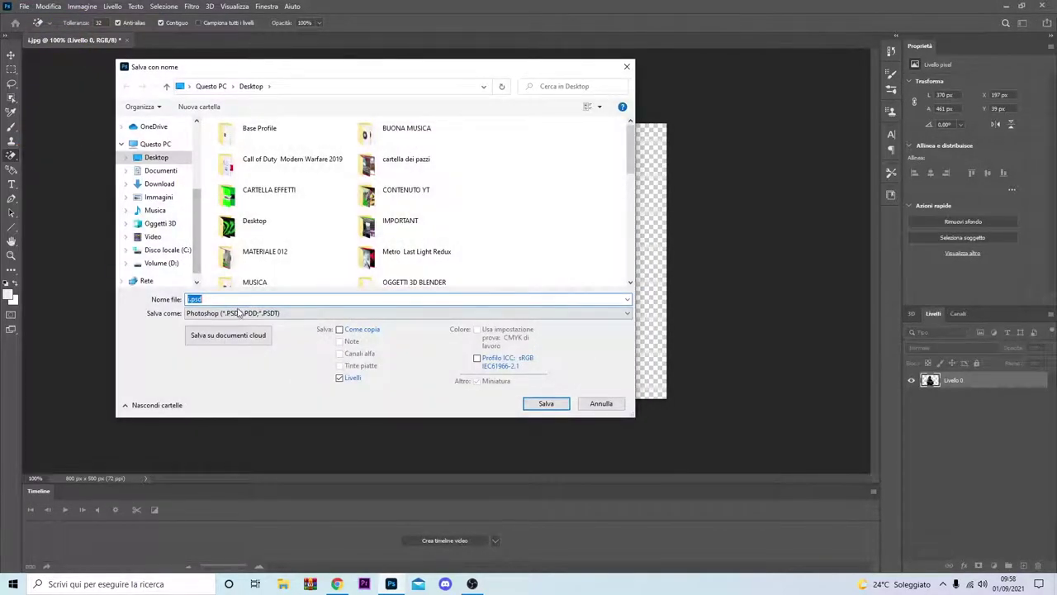
pyautogui.write('hjhjh')
pyautogui.moveTo(217, 299); pyautogui.dragTo(174, 299)
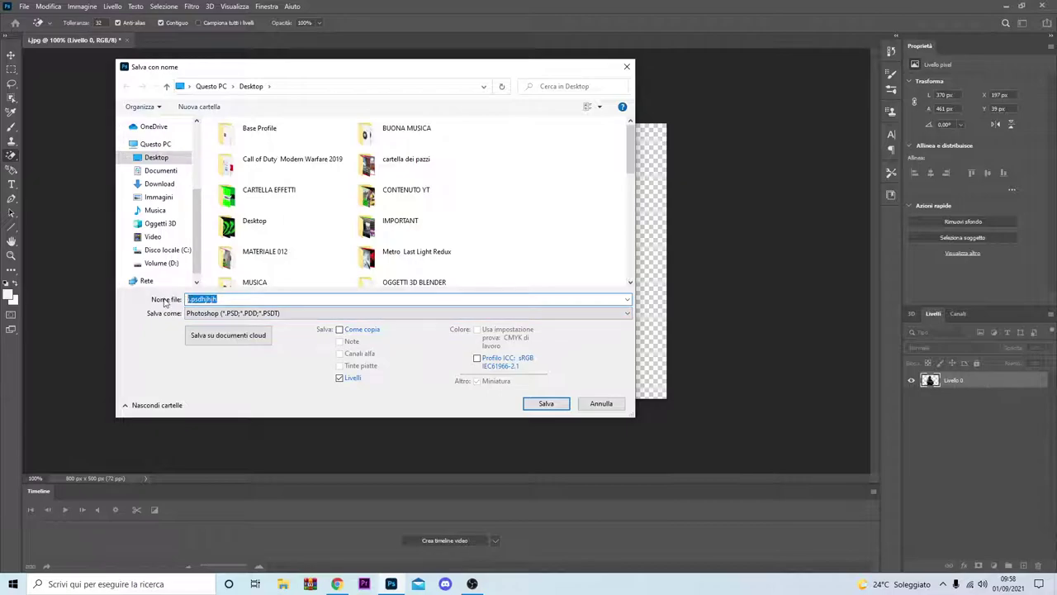
pyautogui.write('cia')
pyautogui.write('o')
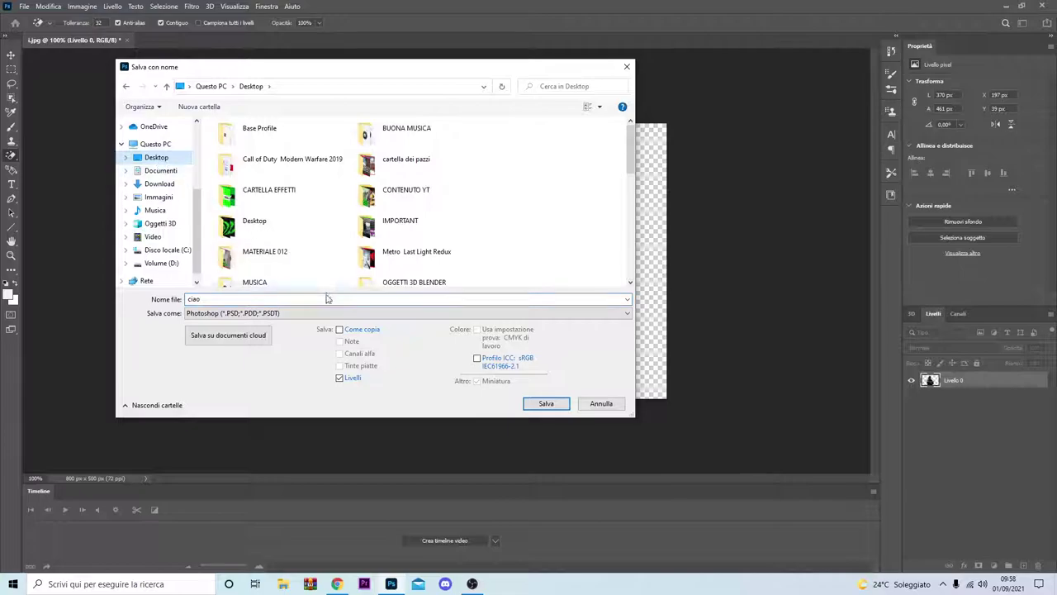
pyautogui.click(319, 313)
pyautogui.click(265, 423)
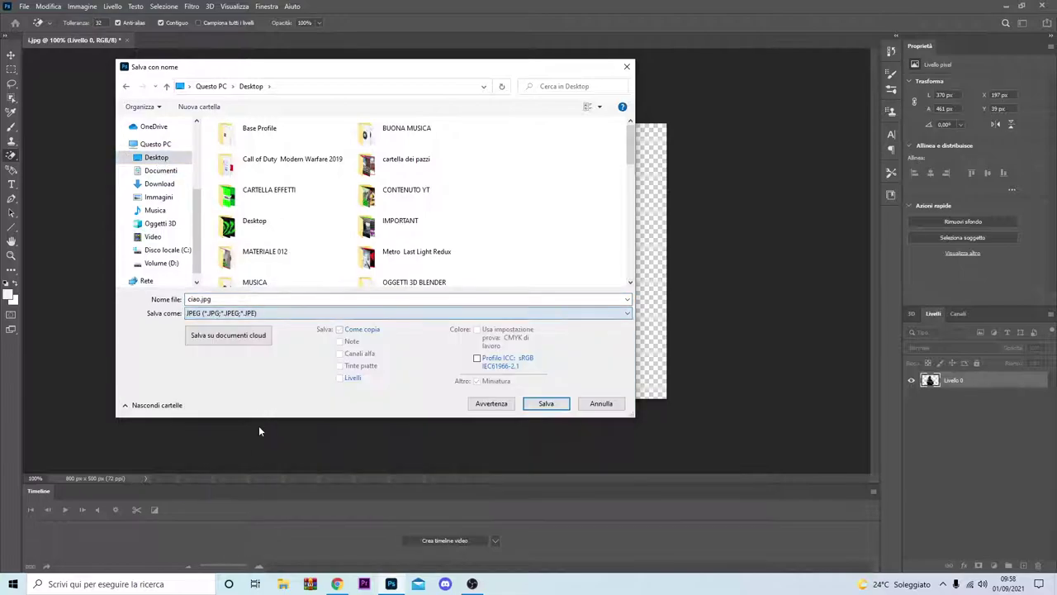
pyautogui.click(547, 403)
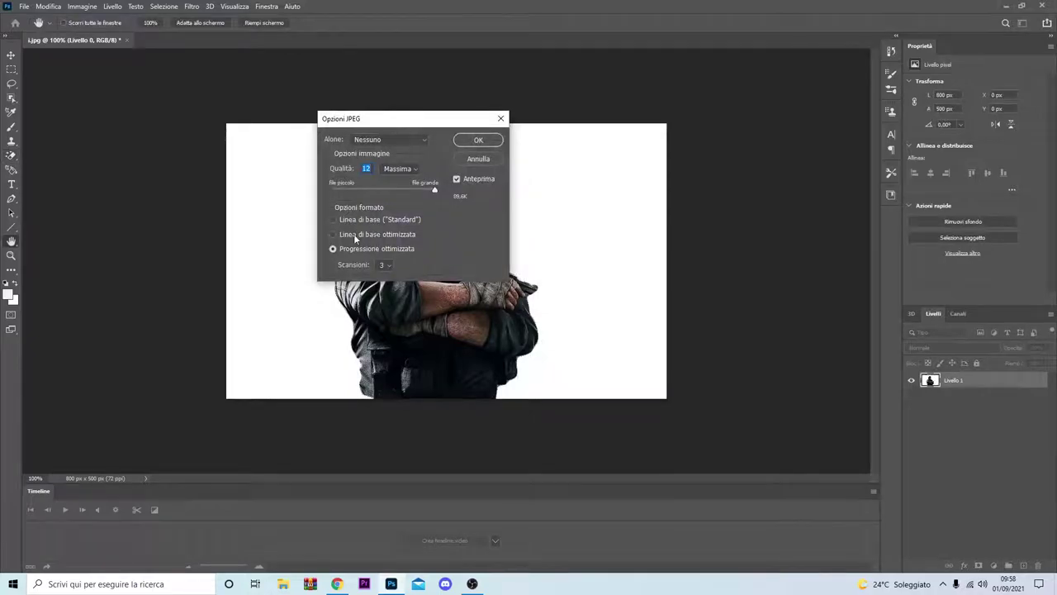
pyautogui.click(479, 140)
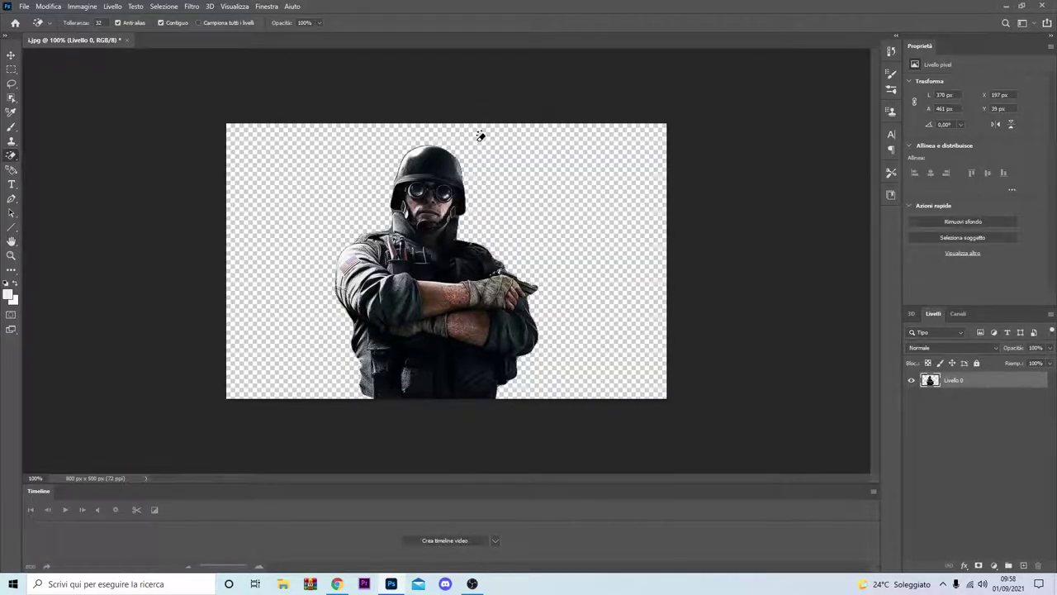
# Minimise Photoshop, move the ciao.jpg icon on the desktop, and restore Photoshop
pyautogui.click(998, 6)
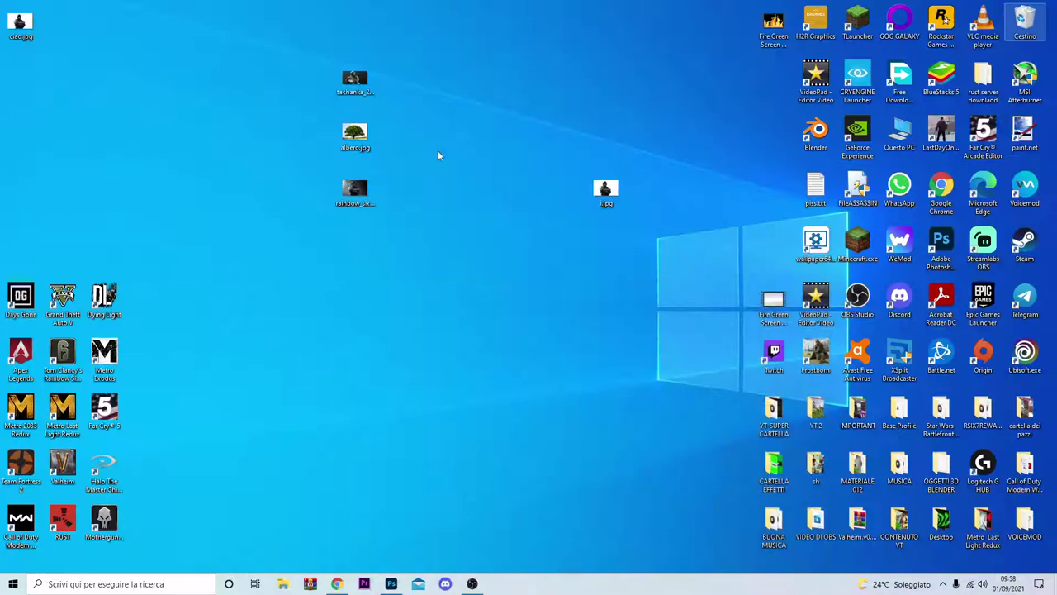
pyautogui.moveTo(20, 24); pyautogui.dragTo(151, 80)
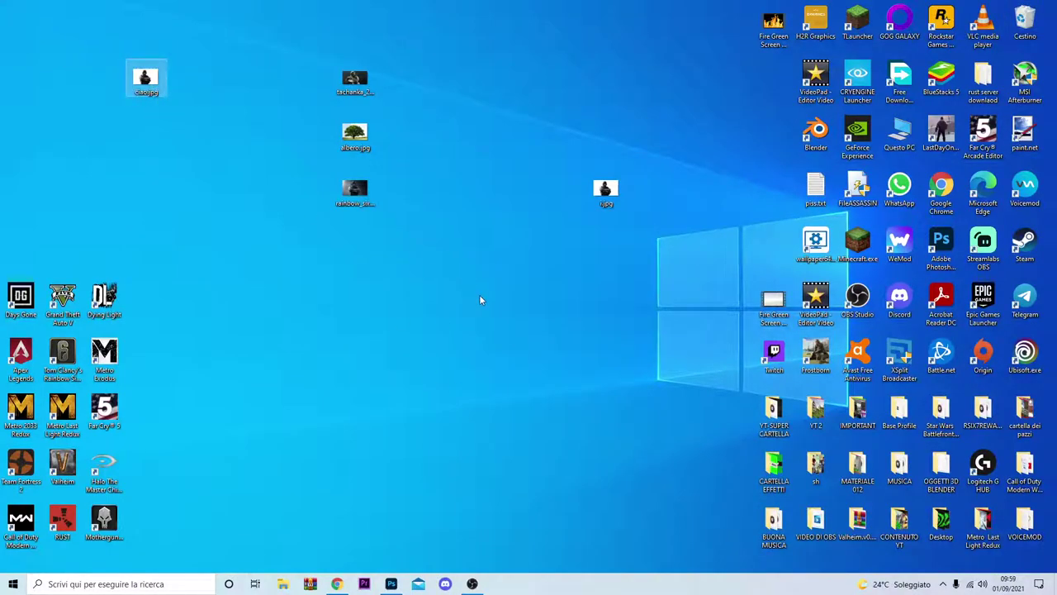
pyautogui.click(391, 584)
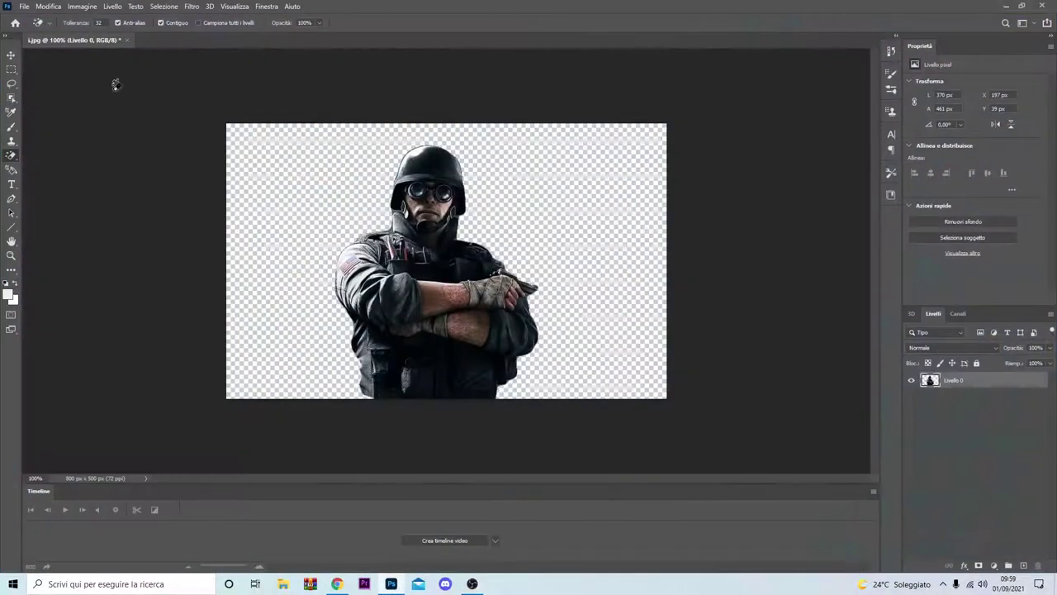
# Save the transparent soldier cutout to the desktop as a PNG, typing the name 'test'
pyautogui.click(25, 7)
pyautogui.click(51, 139)
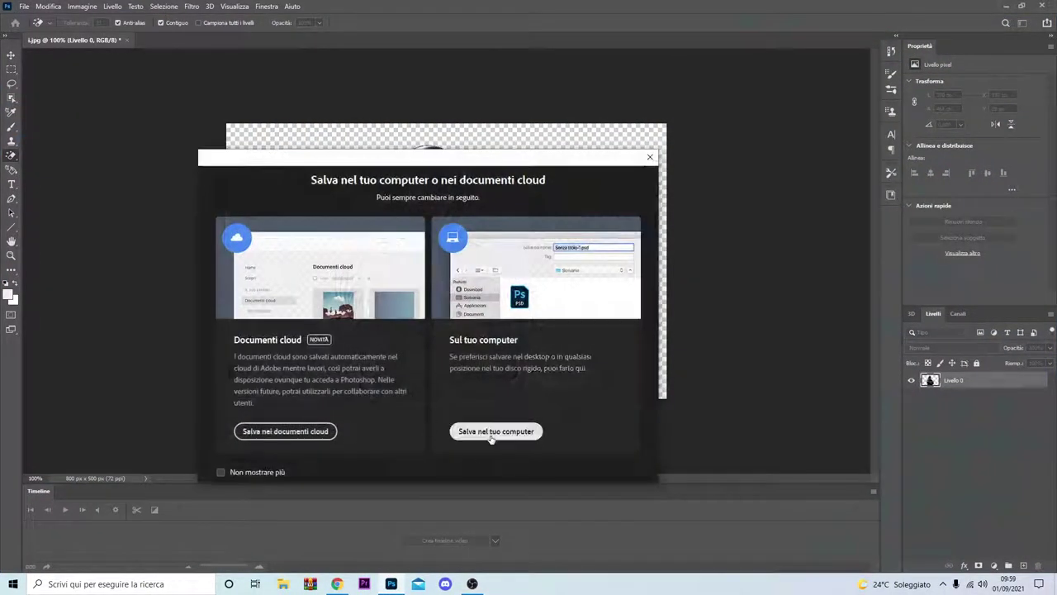
pyautogui.click(496, 433)
pyautogui.click(313, 313)
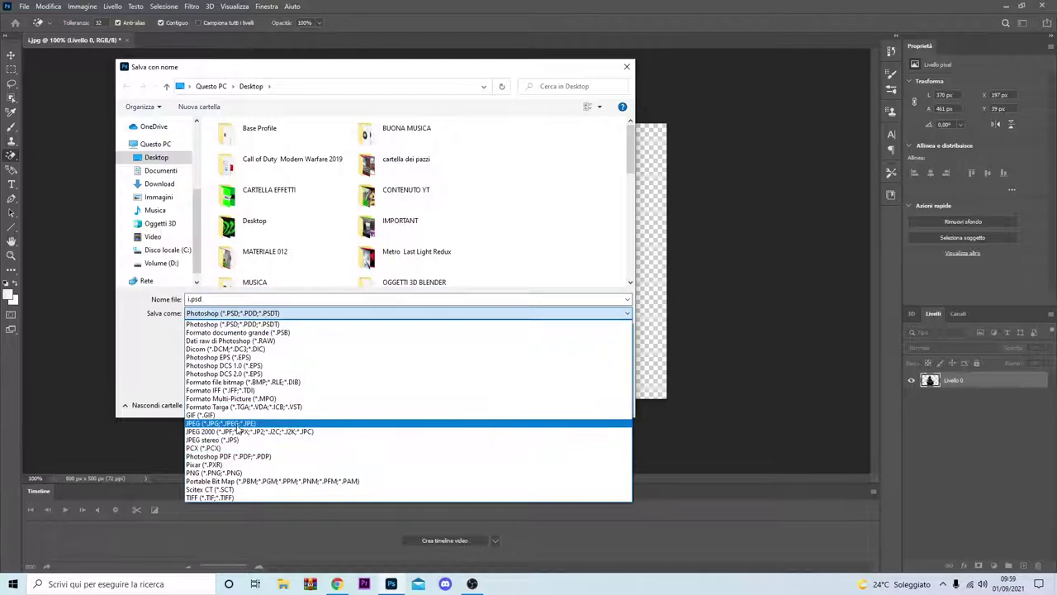
pyautogui.click(238, 472)
pyautogui.doubleClick(227, 299)
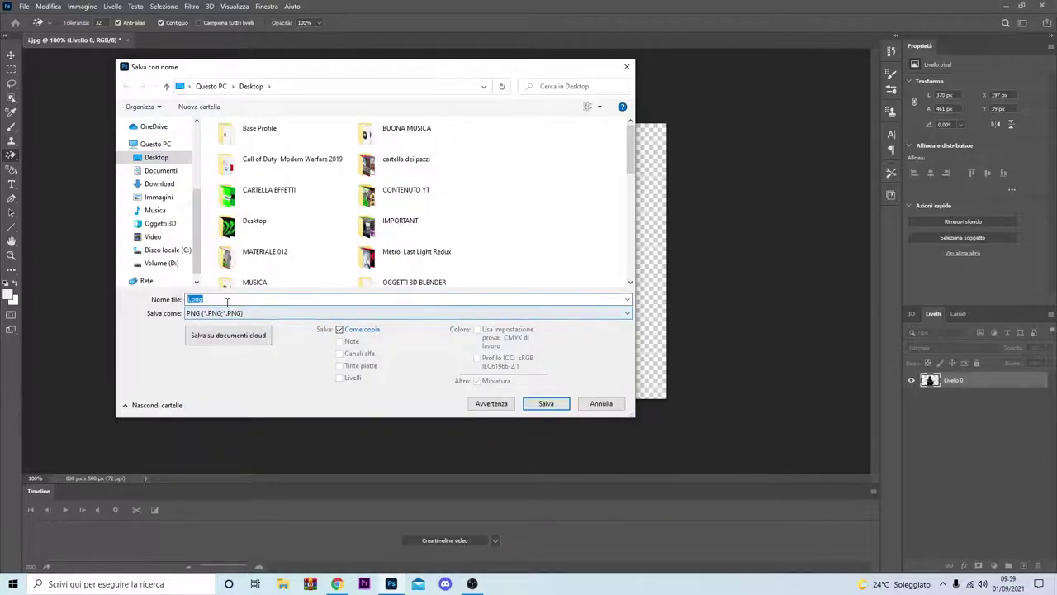
pyautogui.write('test')
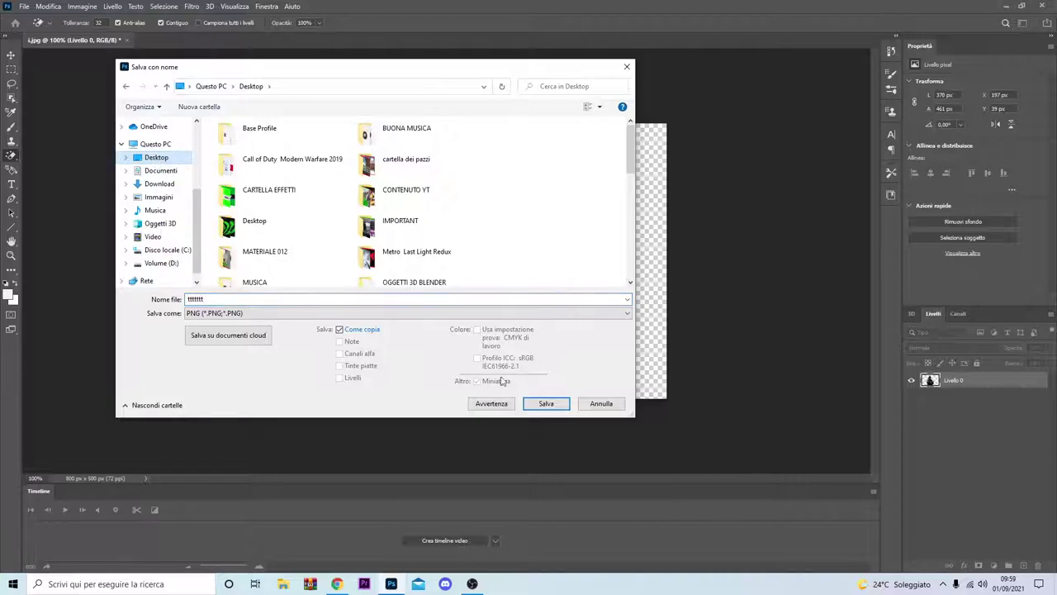
pyautogui.click(546, 404)
pyautogui.click(614, 173)
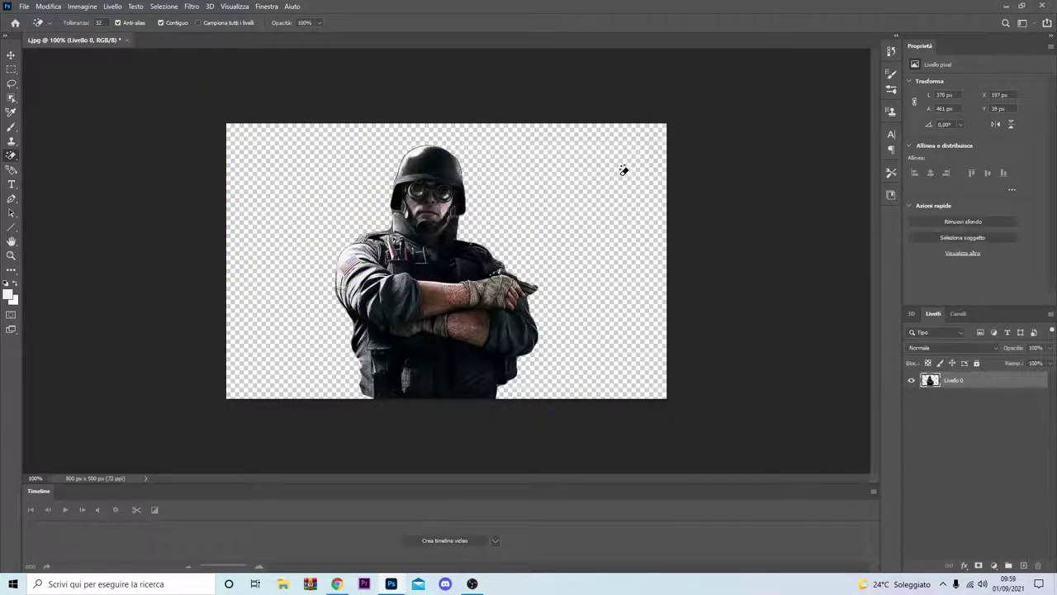
# Refresh the desktop, preview the new PNG cutout in the photo viewer, and reposition its icon
pyautogui.click(1006, 6)
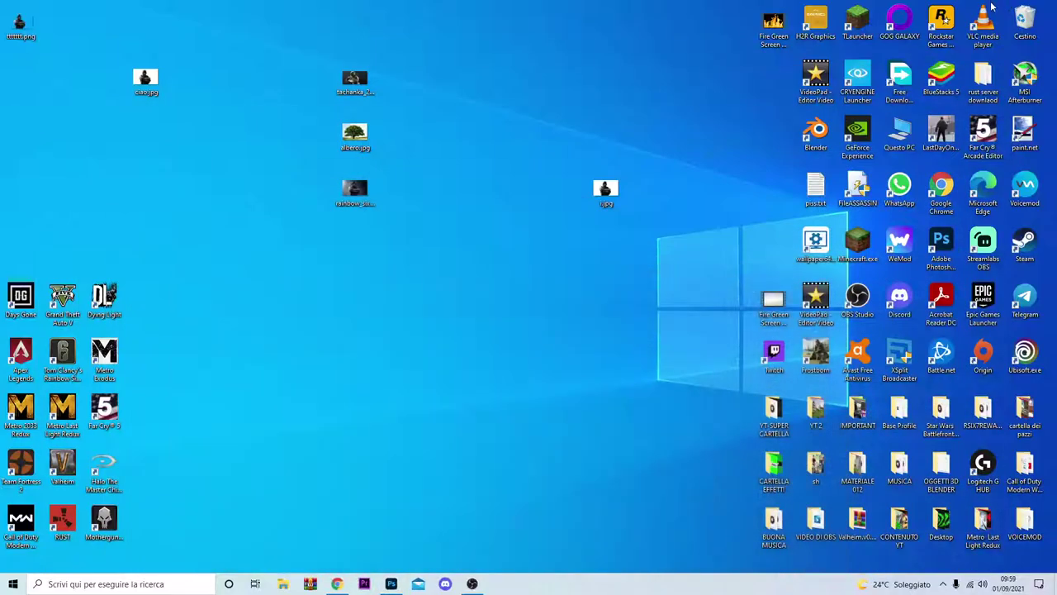
pyautogui.rightClick(484, 77)
pyautogui.click(510, 111)
pyautogui.moveTo(20, 25)
pyautogui.mouseDown()
pyautogui.moveTo(266, 239)
pyautogui.moveTo(231, 122)
pyautogui.mouseUp()
pyautogui.doubleClick(244, 142)
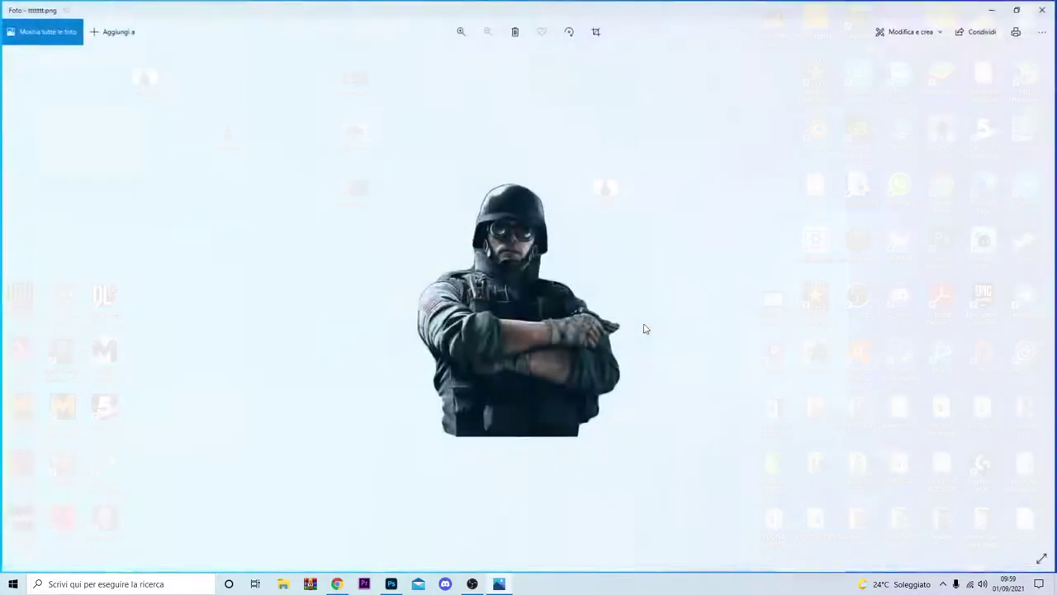
pyautogui.scroll(2, 558, 307)
pyautogui.scroll(-2, 548, 307)
pyautogui.click(1044, 8)
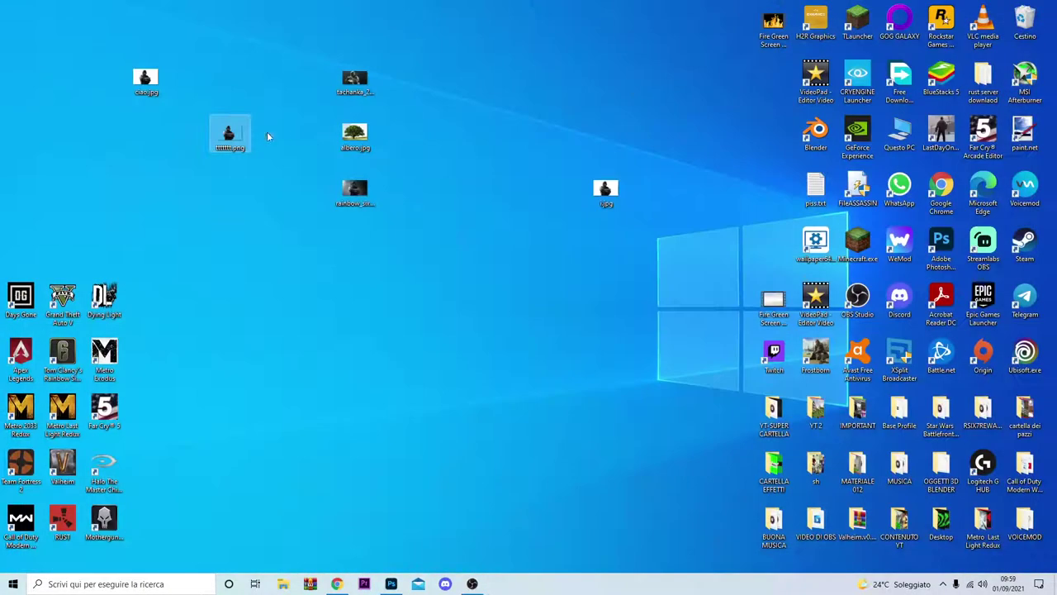
pyautogui.moveTo(238, 136)
pyautogui.mouseDown()
pyautogui.moveTo(255, 114)
pyautogui.moveTo(237, 136)
pyautogui.moveTo(272, 125)
pyautogui.moveTo(229, 129)
pyautogui.moveTo(183, 77)
pyautogui.mouseUp()
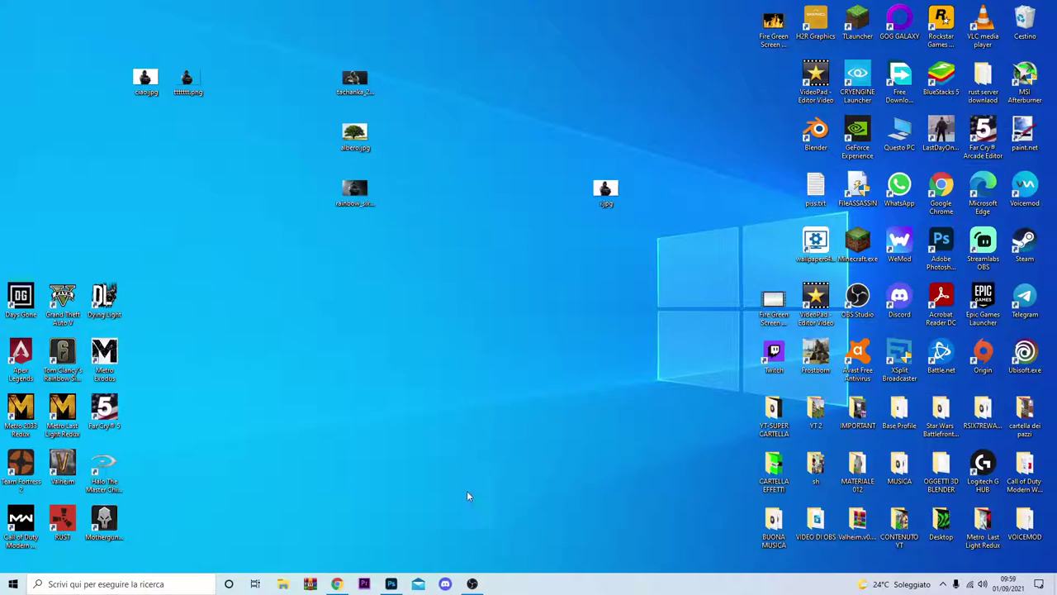
# Close the soldier cutout without saving and open the Tachanka photo in Photoshop
pyautogui.click(394, 584)
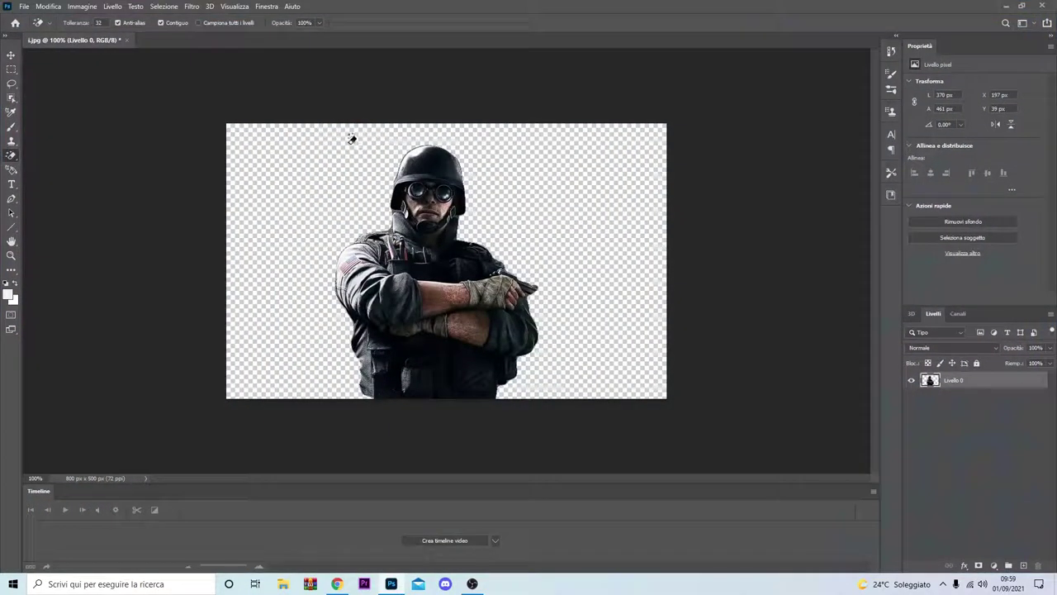
pyautogui.click(127, 39)
pyautogui.click(540, 217)
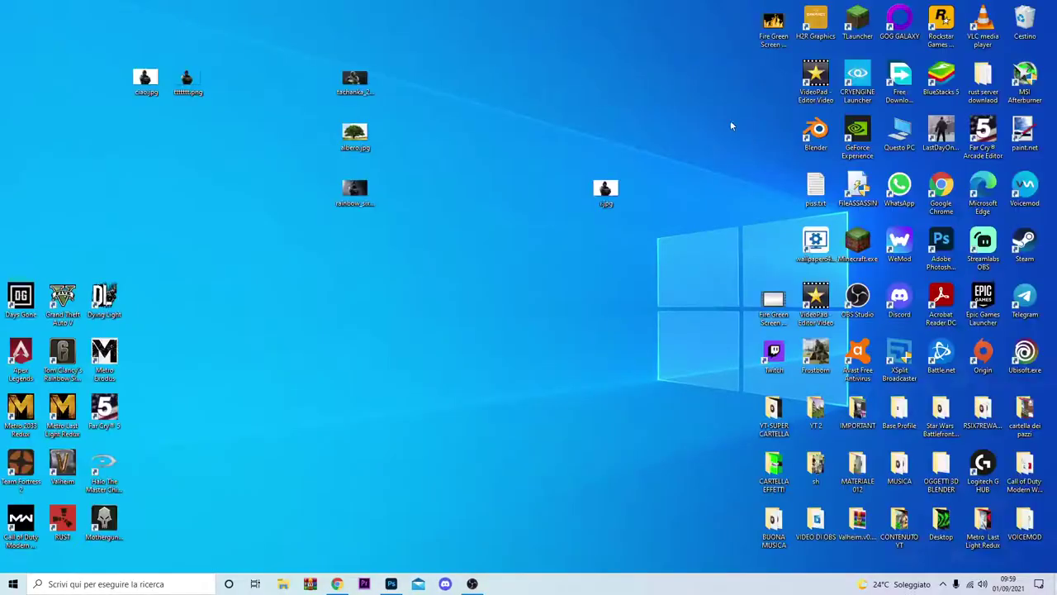
pyautogui.moveTo(354, 80)
pyautogui.mouseDown()
pyautogui.moveTo(393, 585)
pyautogui.moveTo(450, 375)
pyautogui.mouseUp()
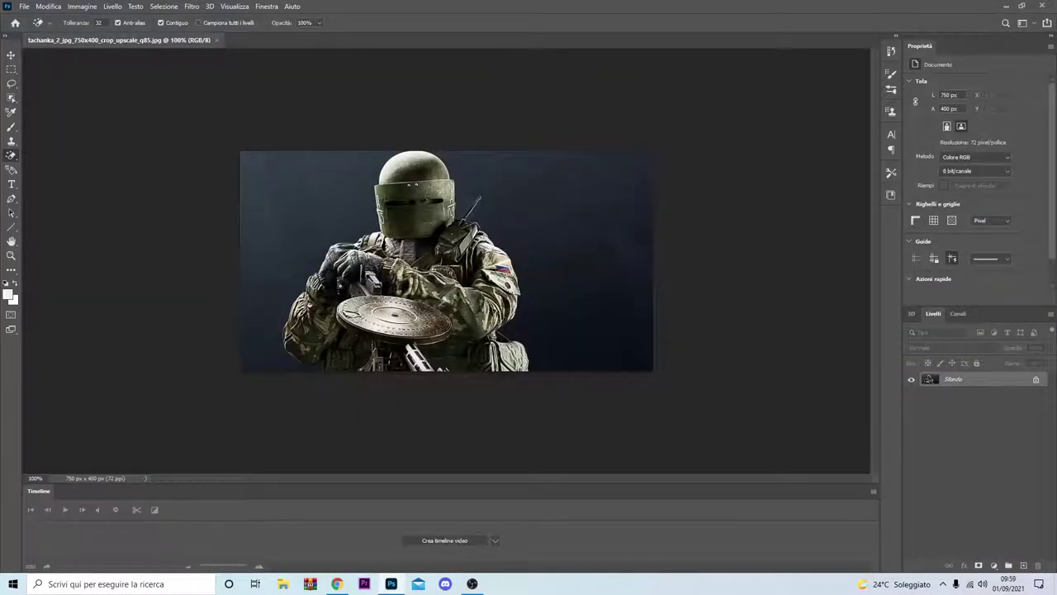
pyautogui.click(11, 257)
pyautogui.rightClick(280, 217)
pyautogui.click(330, 223)
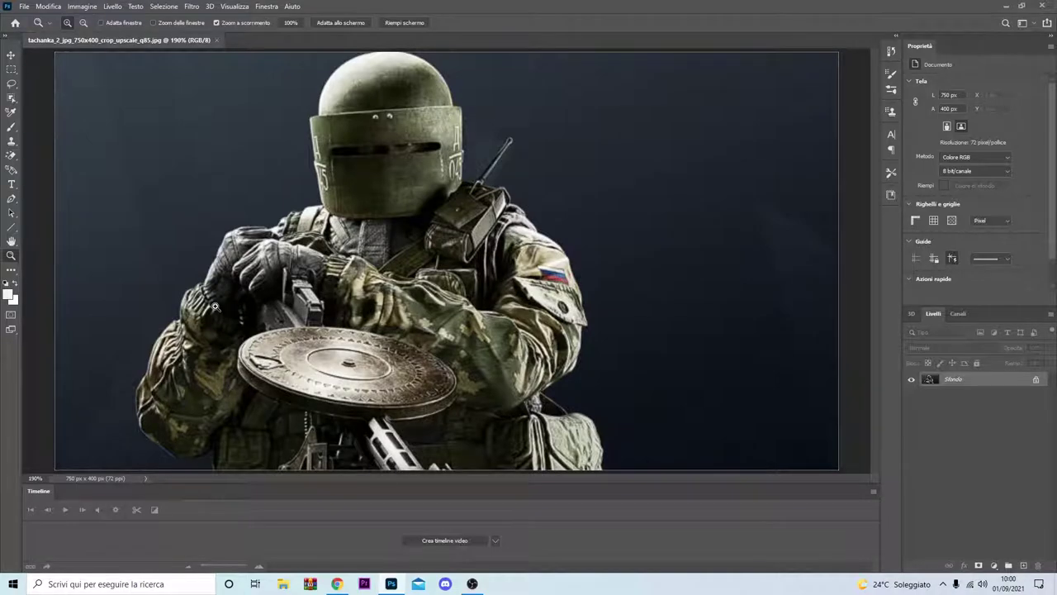
pyautogui.rightClick(12, 157)
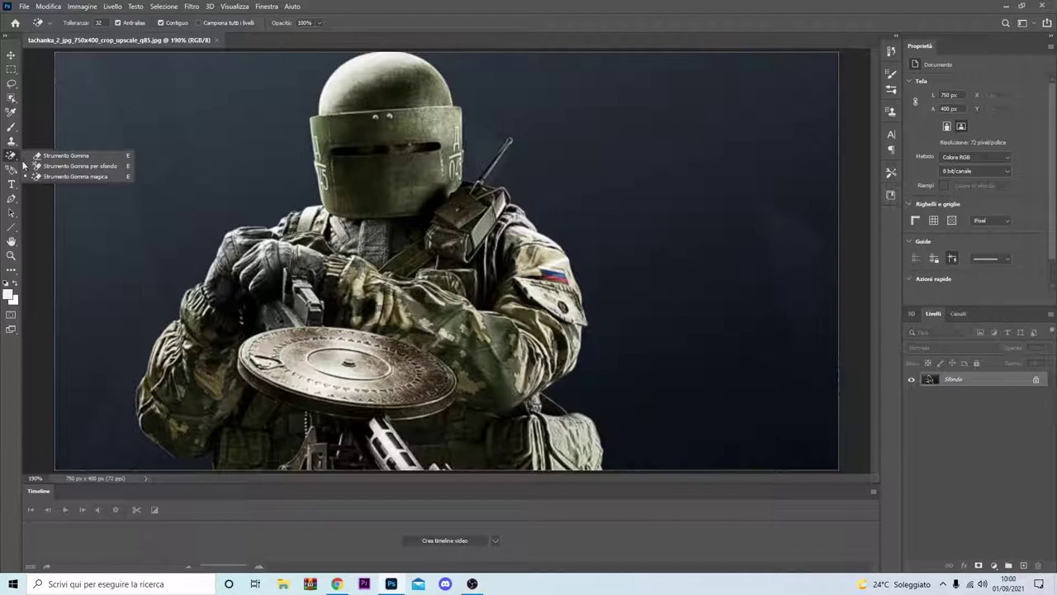
pyautogui.click(99, 176)
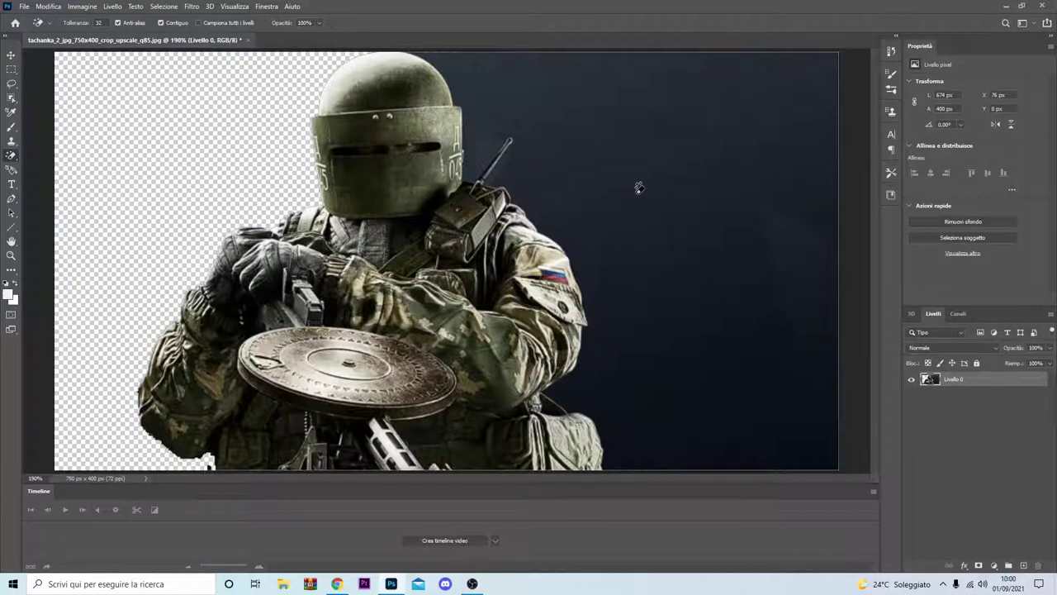
pyautogui.click(636, 196)
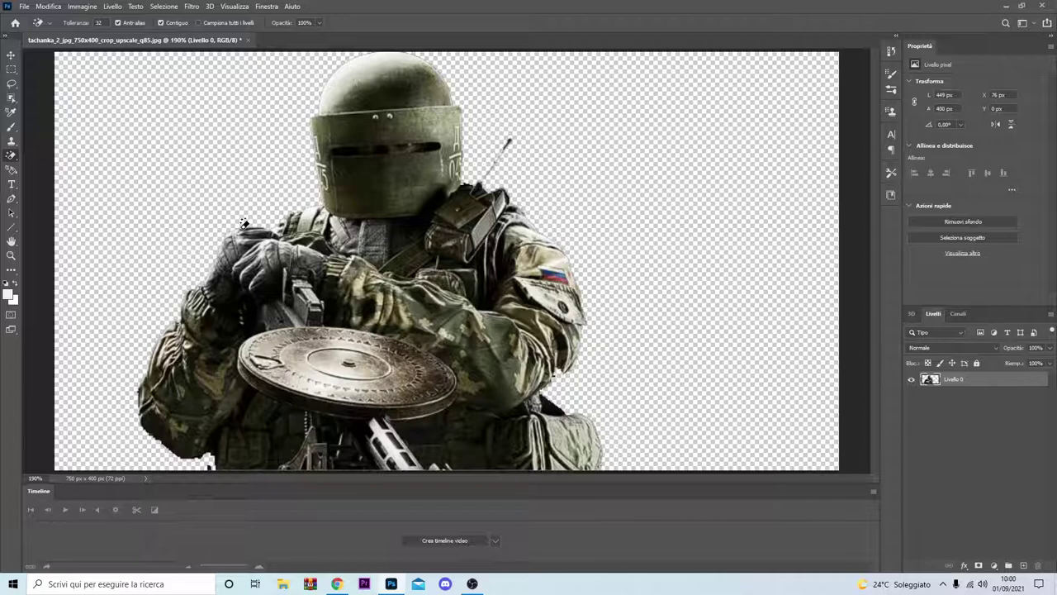
pyautogui.hotkey('ctrl', 'z')
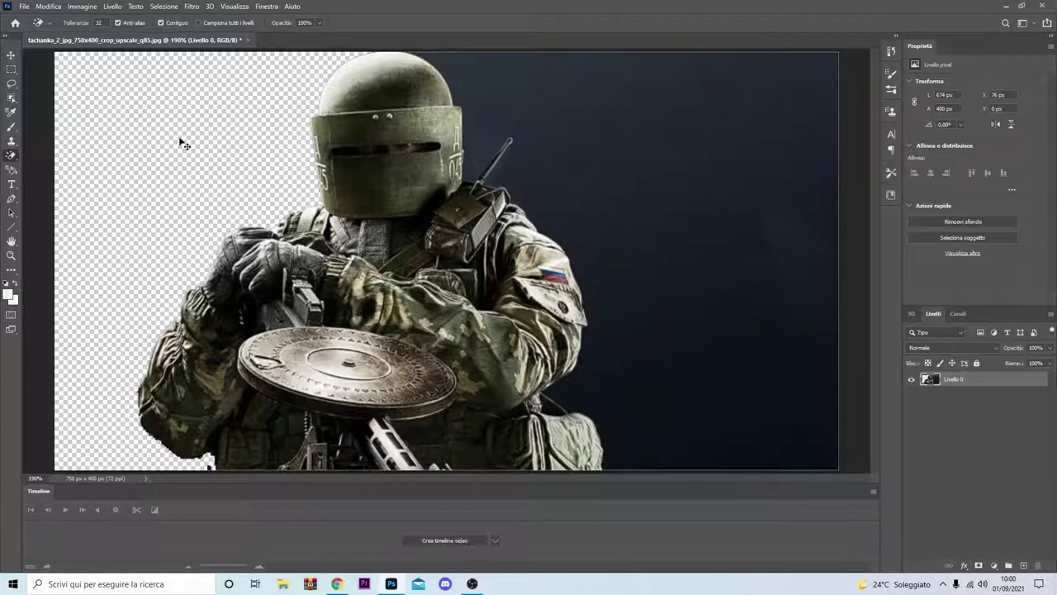
pyautogui.hotkey('ctrl', 'z')
pyautogui.keyDown('alt'); pyautogui.click(11, 96); pyautogui.keyUp('alt')
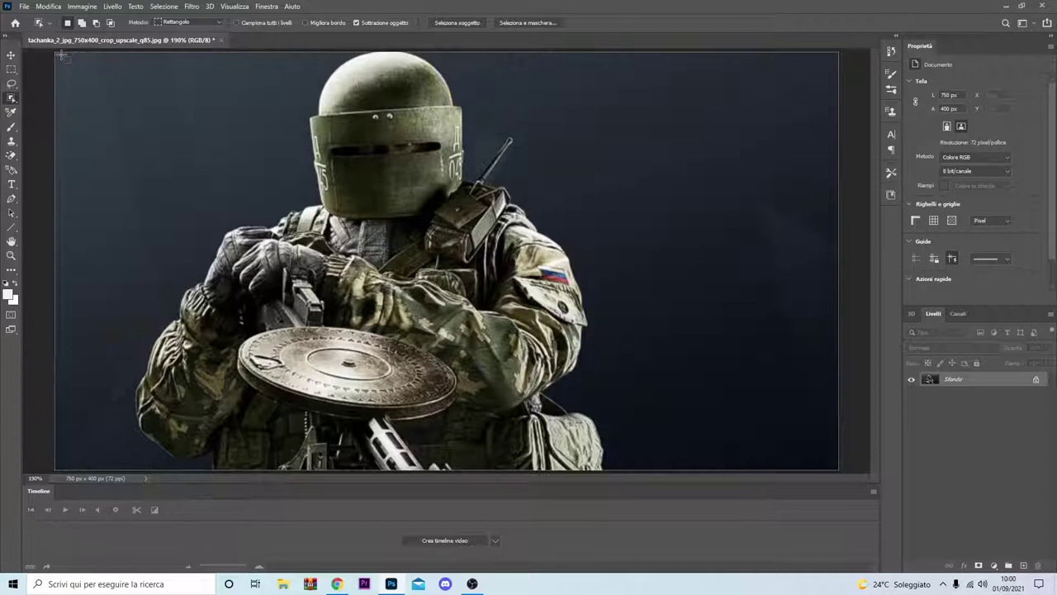
# Box-select the soldier with Object Selection and output the Select and Mask result to a new layer
pyautogui.moveTo(59, 53)
pyautogui.mouseDown()
pyautogui.moveTo(709, 426)
pyautogui.moveTo(741, 469)
pyautogui.mouseUp()
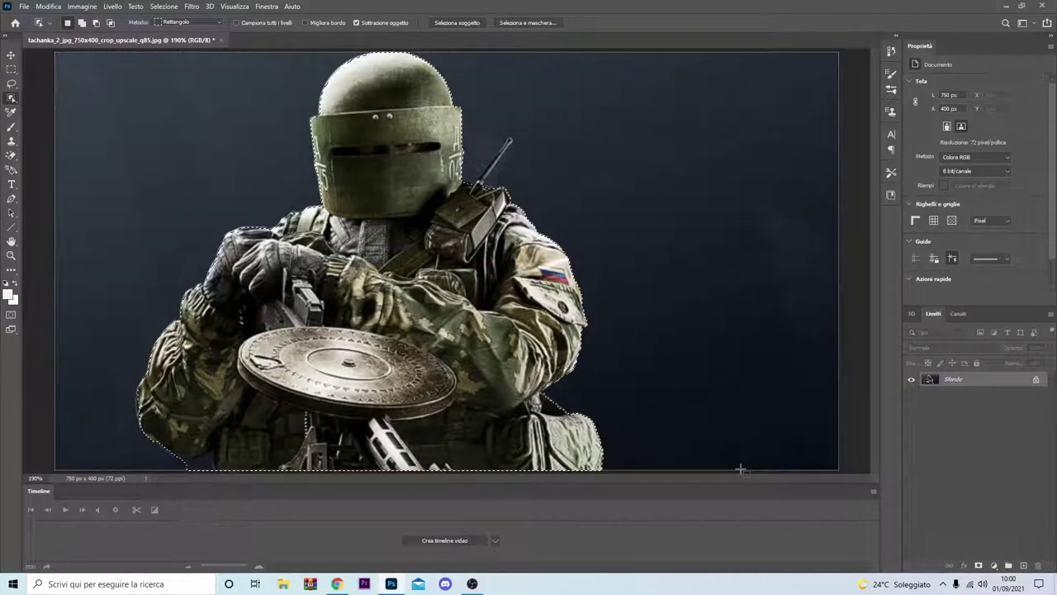
pyautogui.click(516, 23)
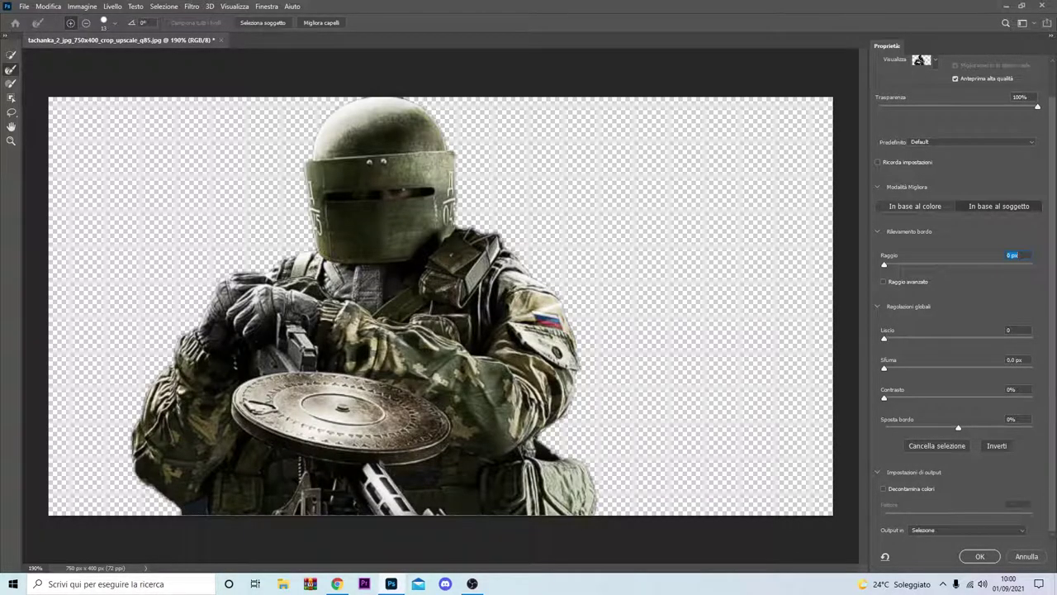
pyautogui.click(964, 532)
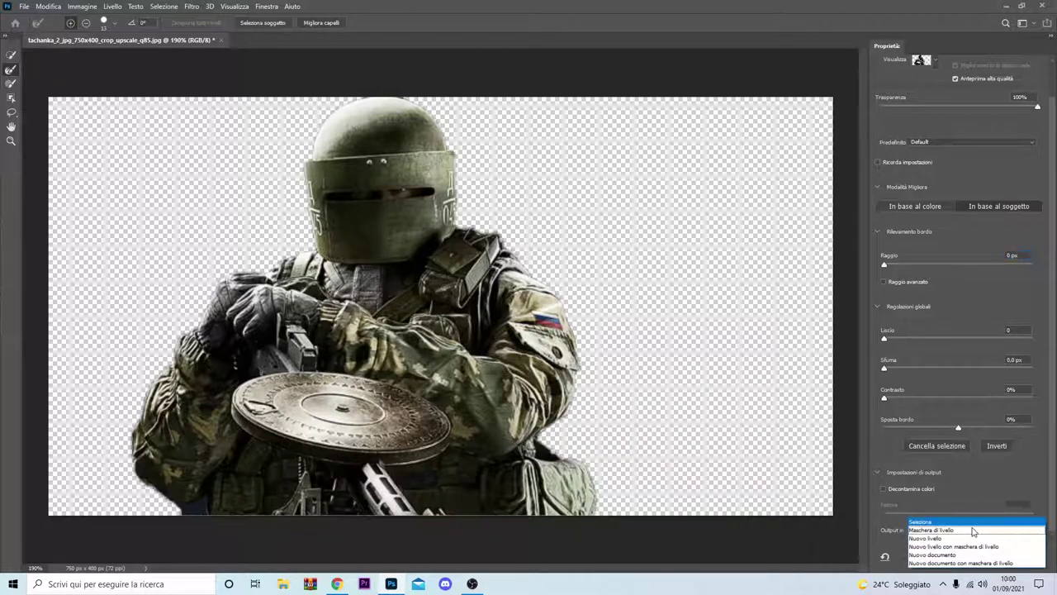
pyautogui.click(960, 542)
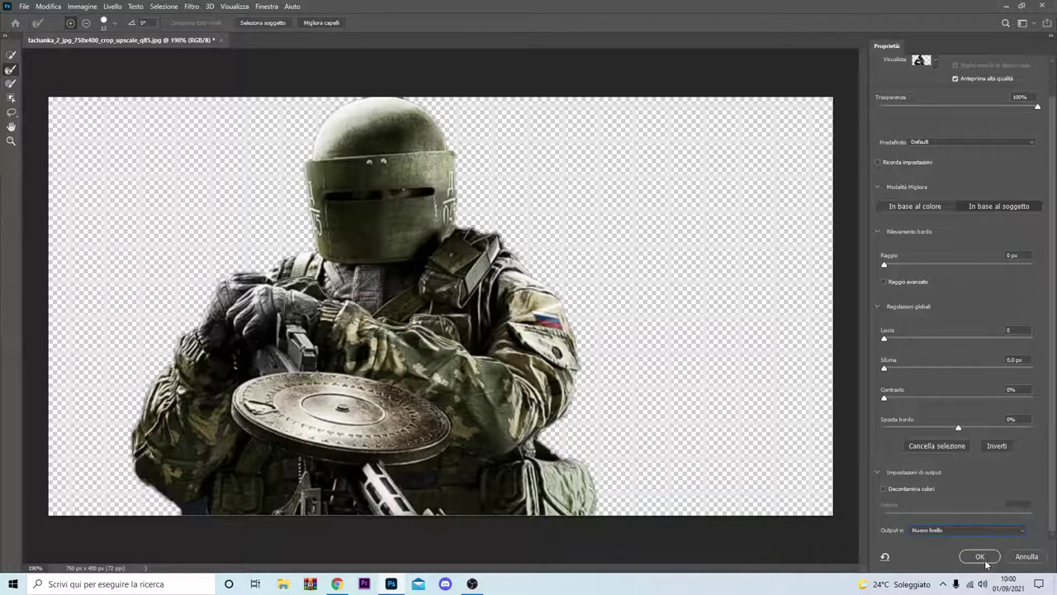
pyautogui.click(980, 556)
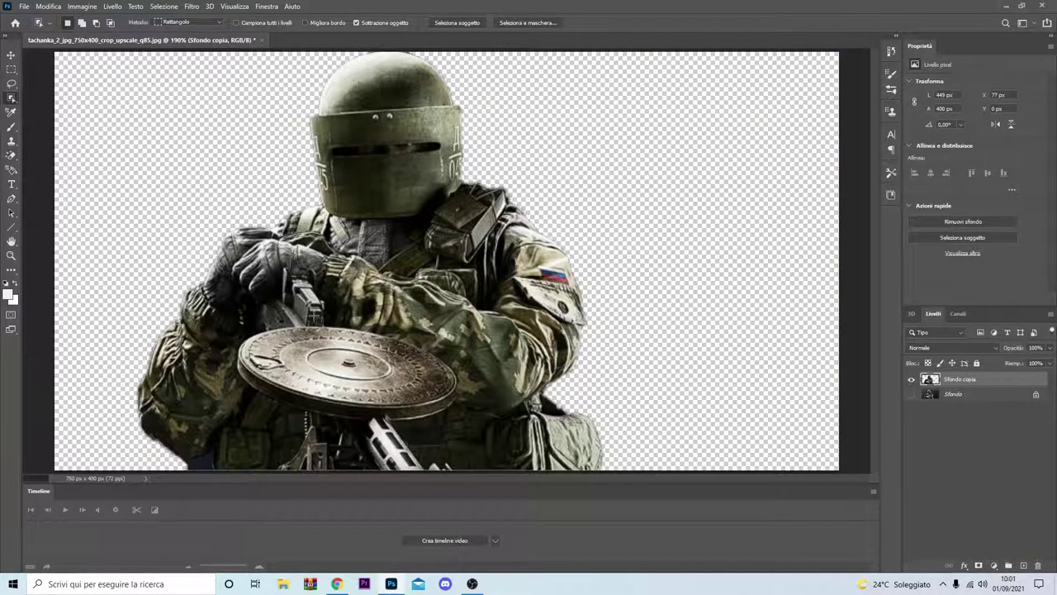
# Choose the standard Eraser and zoom to 1600% on the soldier's lower-left edge
pyautogui.click(11, 154)
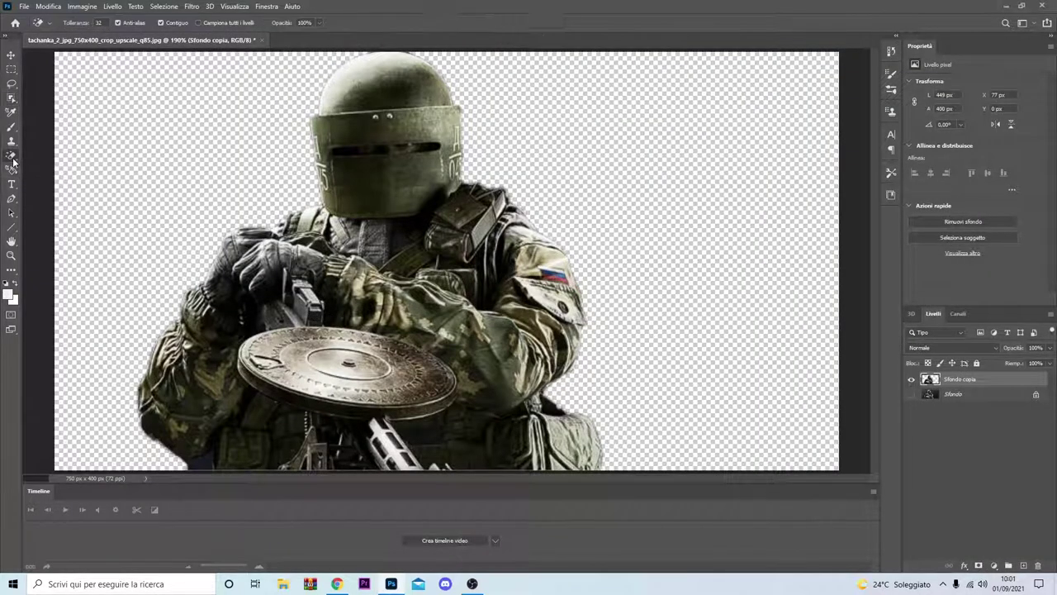
pyautogui.click(51, 160)
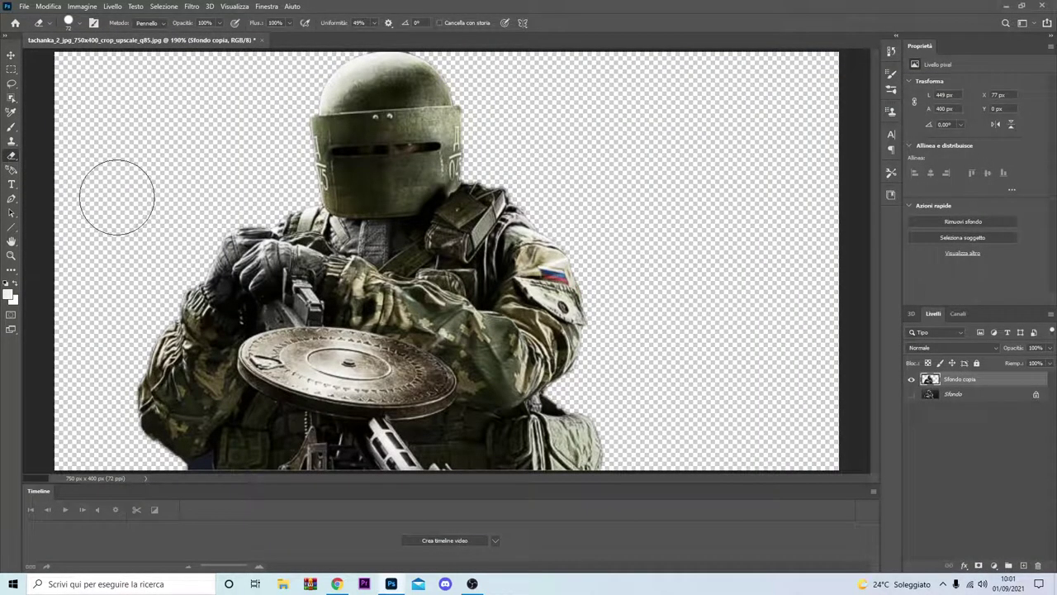
pyautogui.click(12, 257)
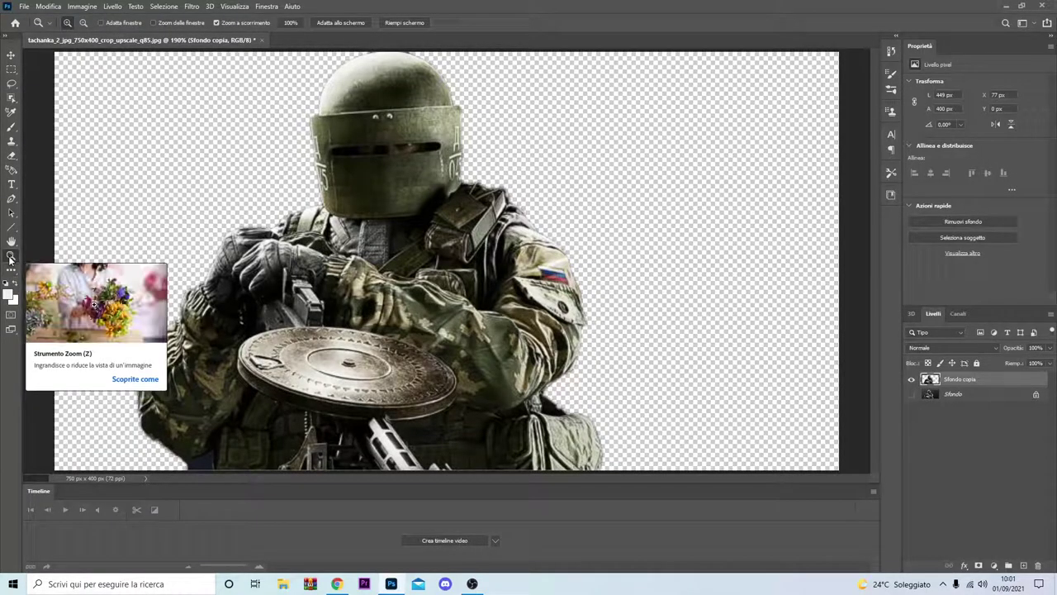
pyautogui.click(196, 463)
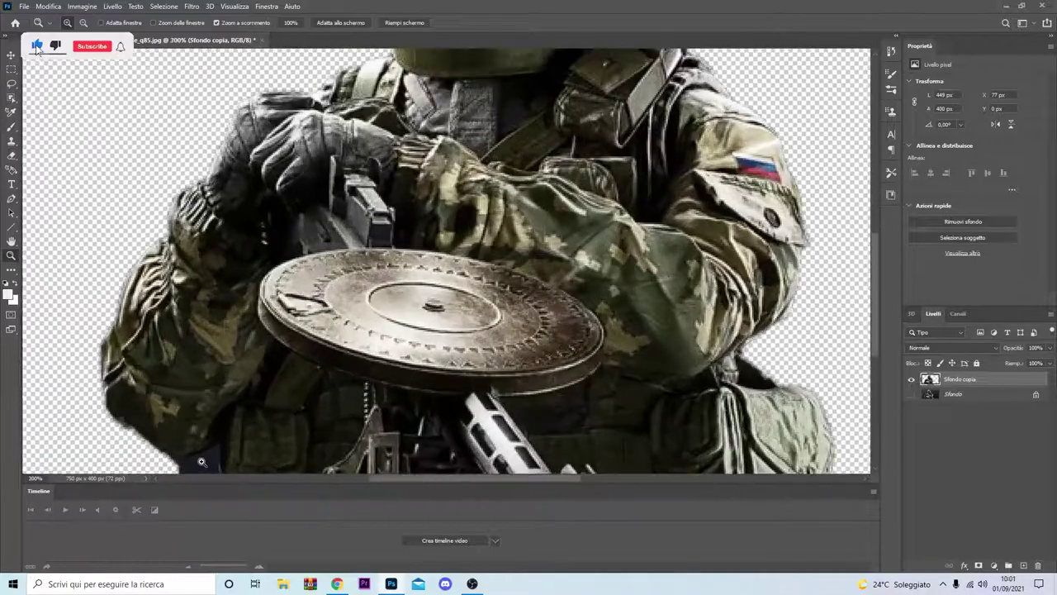
pyautogui.click(199, 462)
pyautogui.click(202, 461)
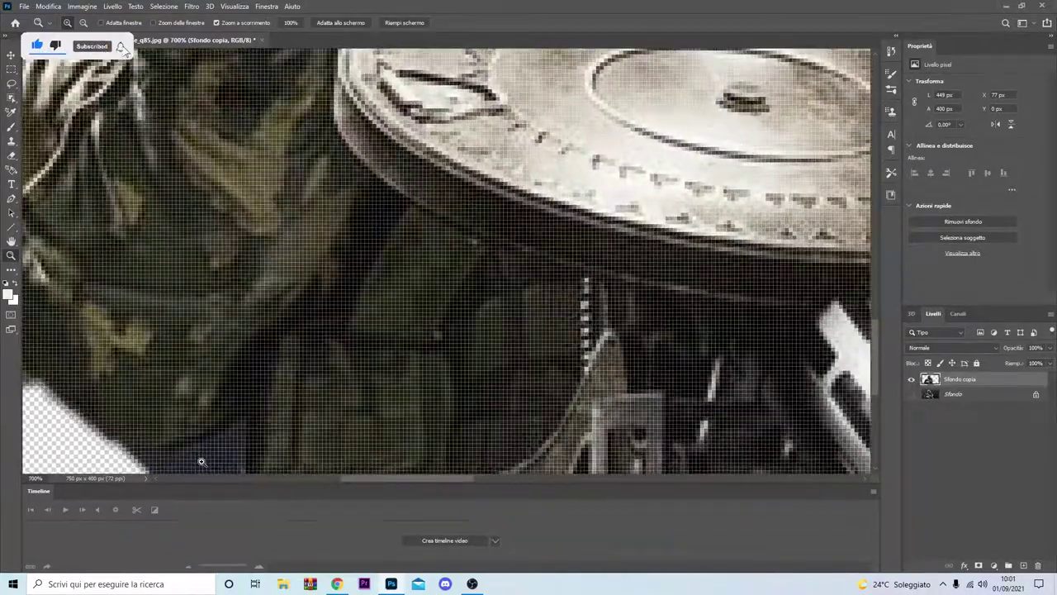
pyautogui.click(201, 461)
pyautogui.click(202, 461)
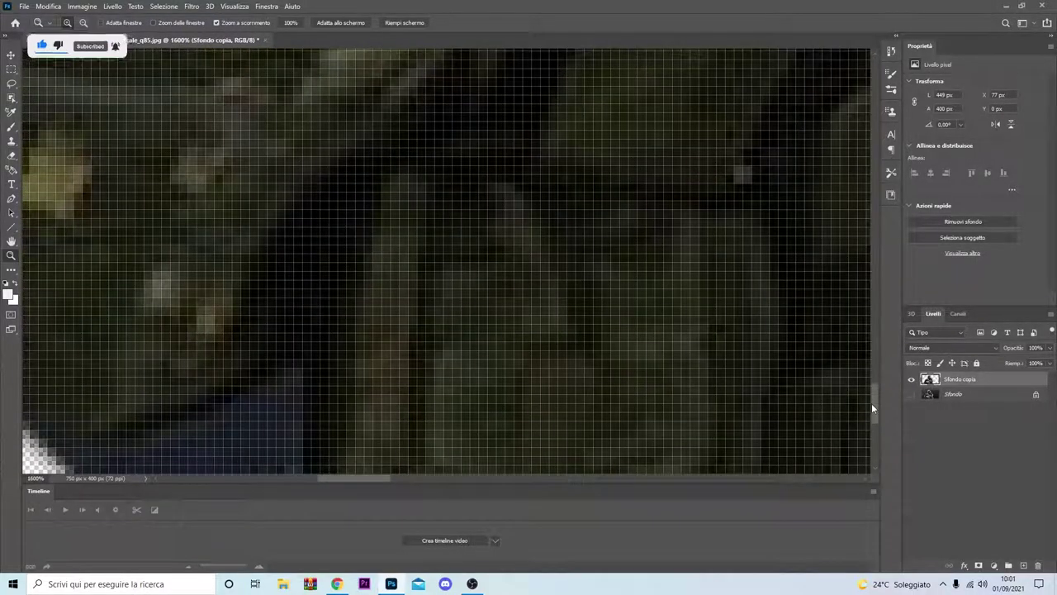
pyautogui.moveTo(874, 404)
pyautogui.mouseDown()
pyautogui.moveTo(874, 419)
pyautogui.moveTo(872, 409)
pyautogui.mouseUp()
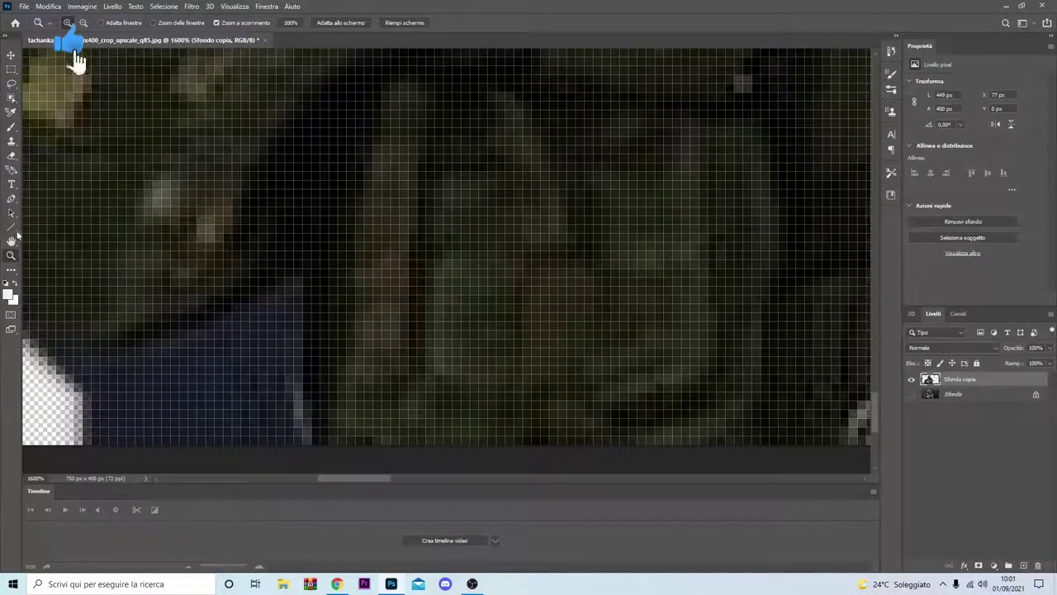
# Shrink the eraser brush, erase the dark bottom-left patch, and fit the image on screen
pyautogui.click(11, 157)
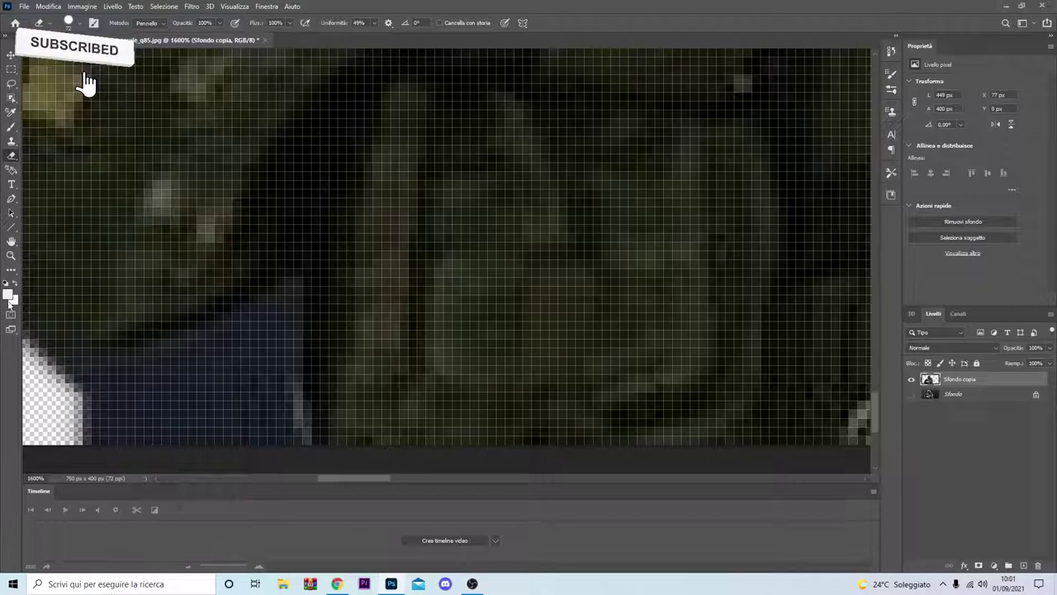
pyautogui.click(68, 22)
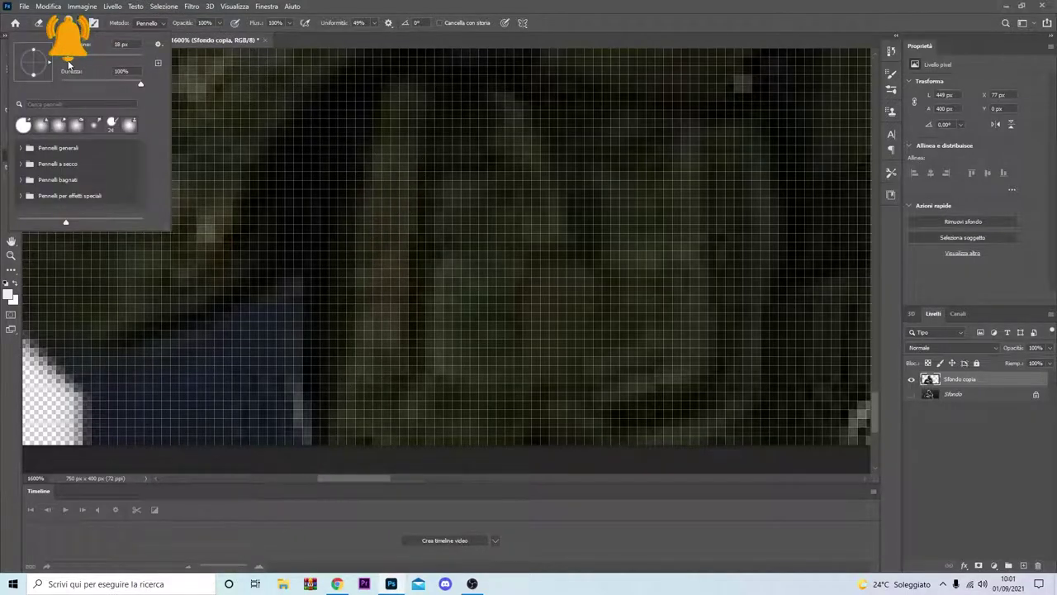
pyautogui.moveTo(89, 59); pyautogui.dragTo(66, 60)
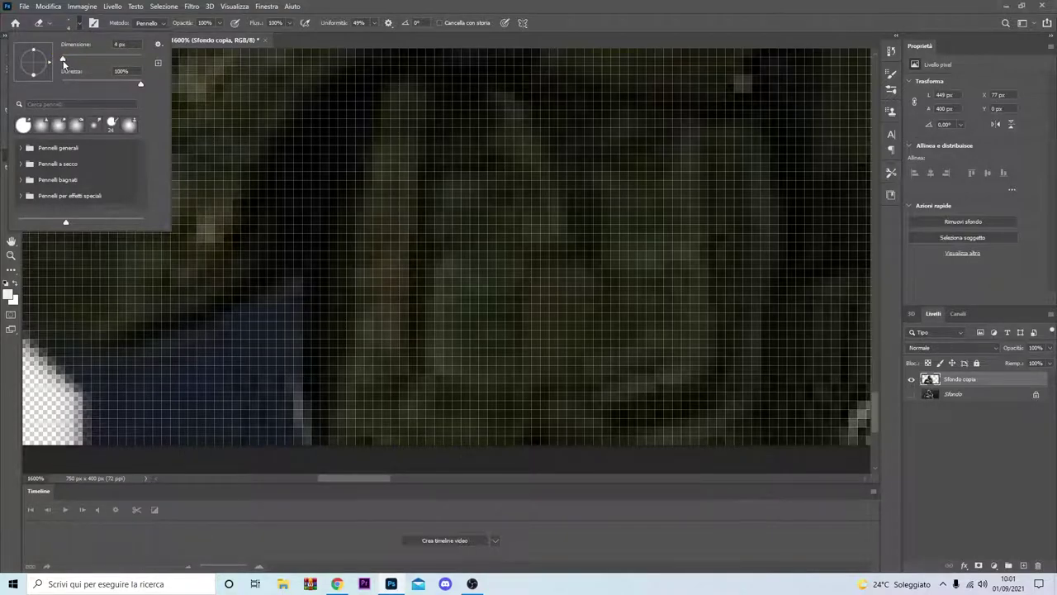
pyautogui.click(213, 393)
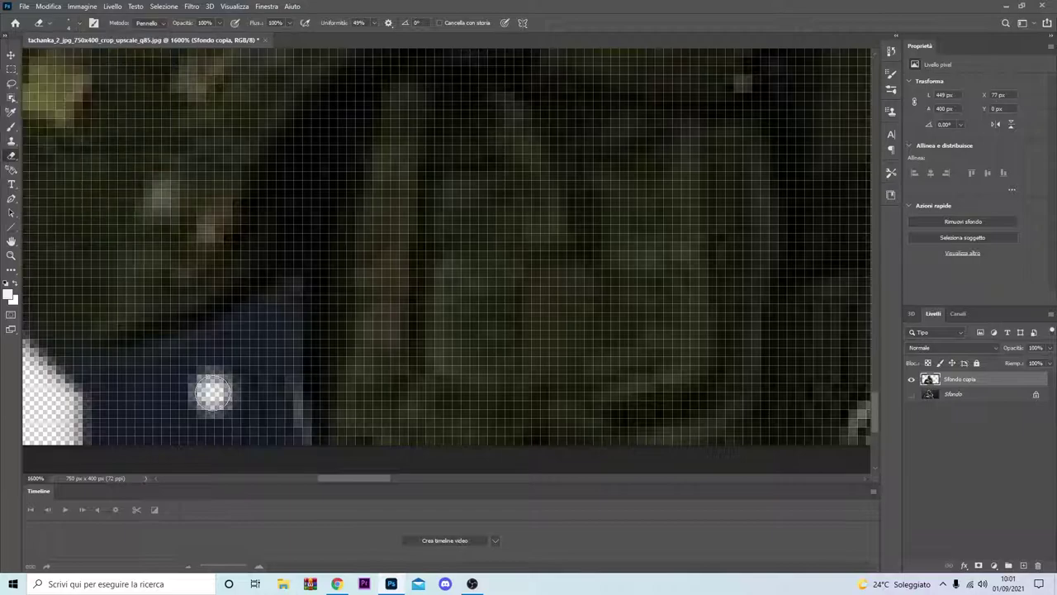
pyautogui.moveTo(101, 426)
pyautogui.mouseDown()
pyautogui.moveTo(94, 405)
pyautogui.moveTo(272, 325)
pyautogui.moveTo(281, 455)
pyautogui.moveTo(64, 438)
pyautogui.moveTo(238, 413)
pyautogui.moveTo(231, 388)
pyautogui.moveTo(248, 347)
pyautogui.moveTo(237, 455)
pyautogui.moveTo(257, 376)
pyautogui.moveTo(239, 368)
pyautogui.moveTo(219, 388)
pyautogui.moveTo(123, 411)
pyautogui.moveTo(216, 442)
pyautogui.moveTo(201, 424)
pyautogui.moveTo(228, 425)
pyautogui.mouseUp()
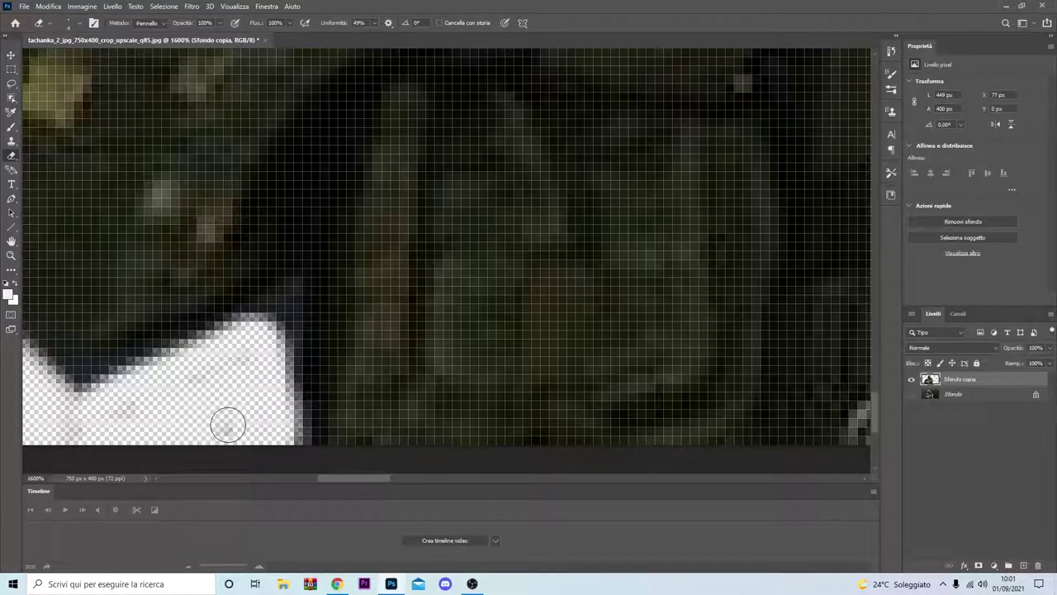
pyautogui.click(10, 255)
pyautogui.rightClick(148, 247)
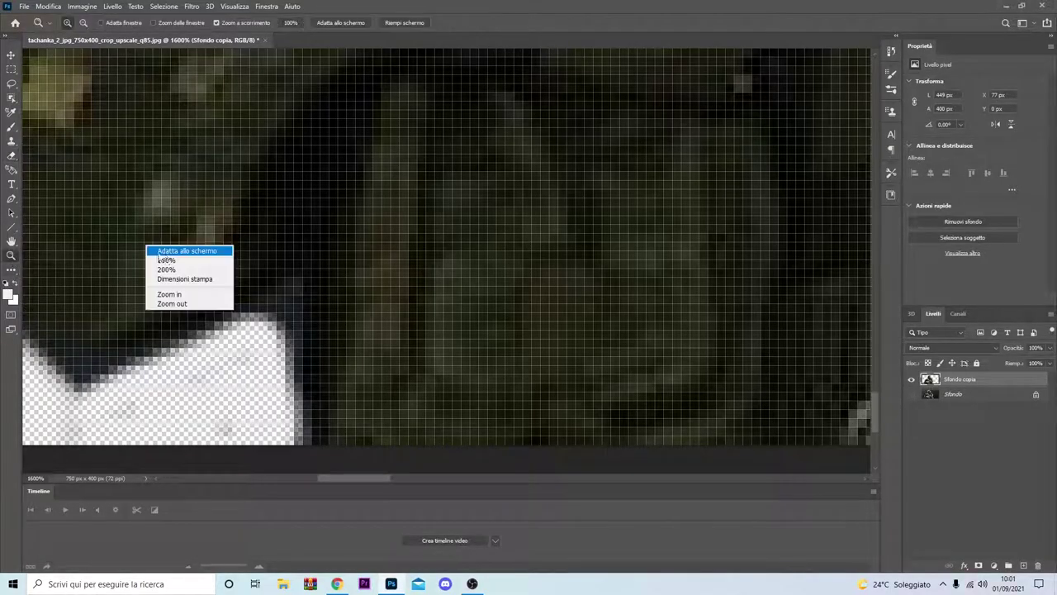
pyautogui.click(165, 251)
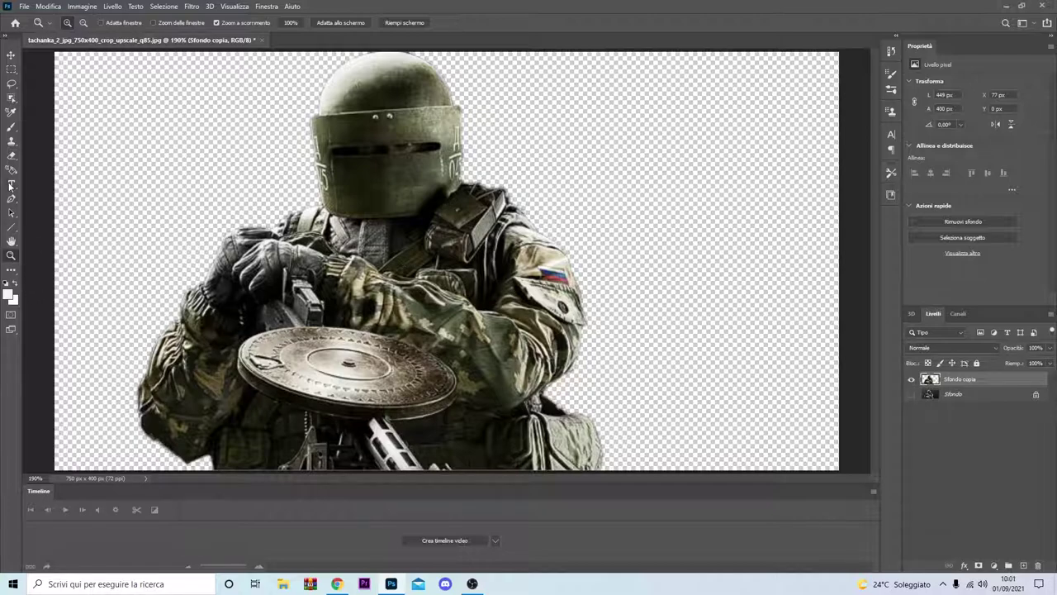
# Save a copy of the Tachanka cutout as ta.png on the desktop, accepting PNG options
pyautogui.click(11, 156)
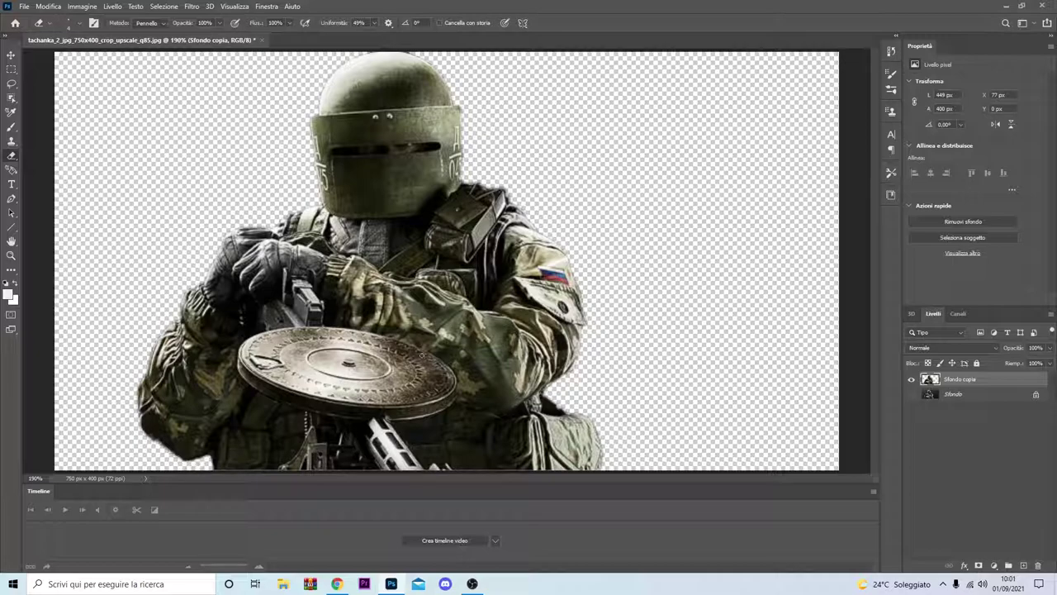
pyautogui.click(24, 6)
pyautogui.click(50, 138)
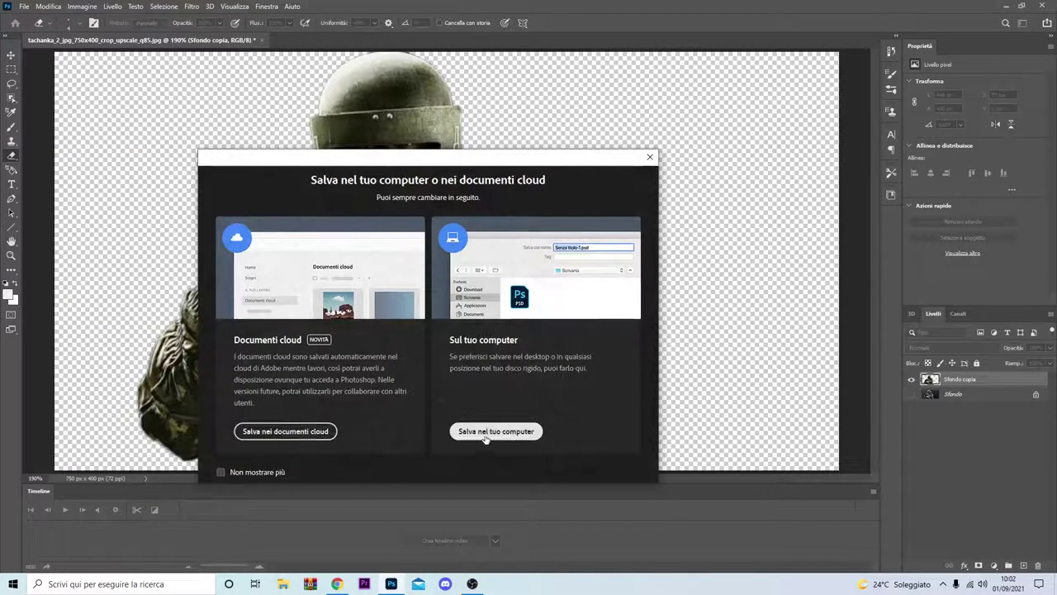
pyautogui.click(486, 432)
pyautogui.click(309, 313)
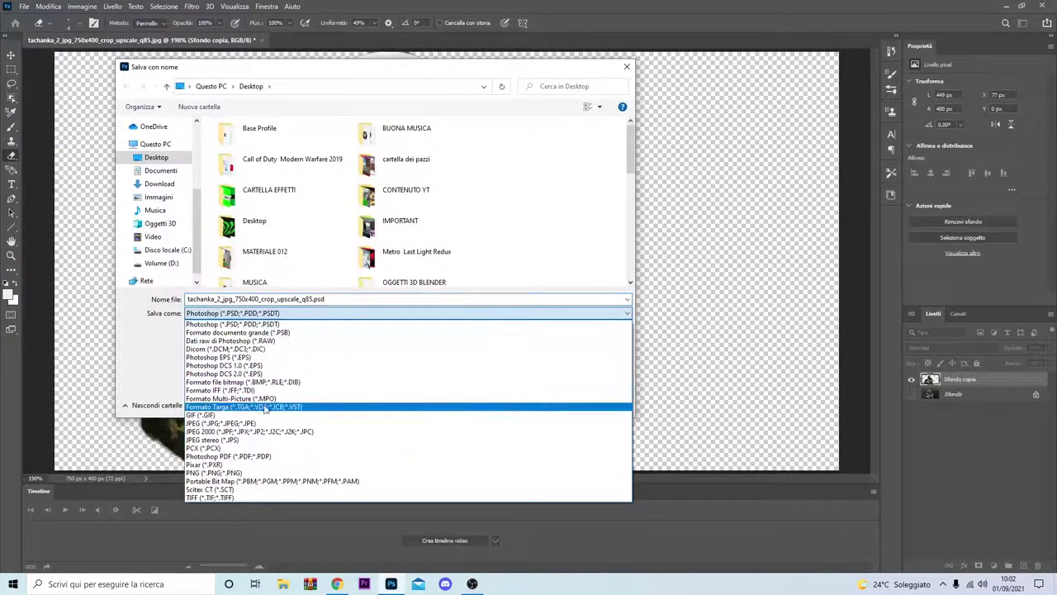
pyautogui.click(213, 472)
pyautogui.click(360, 299)
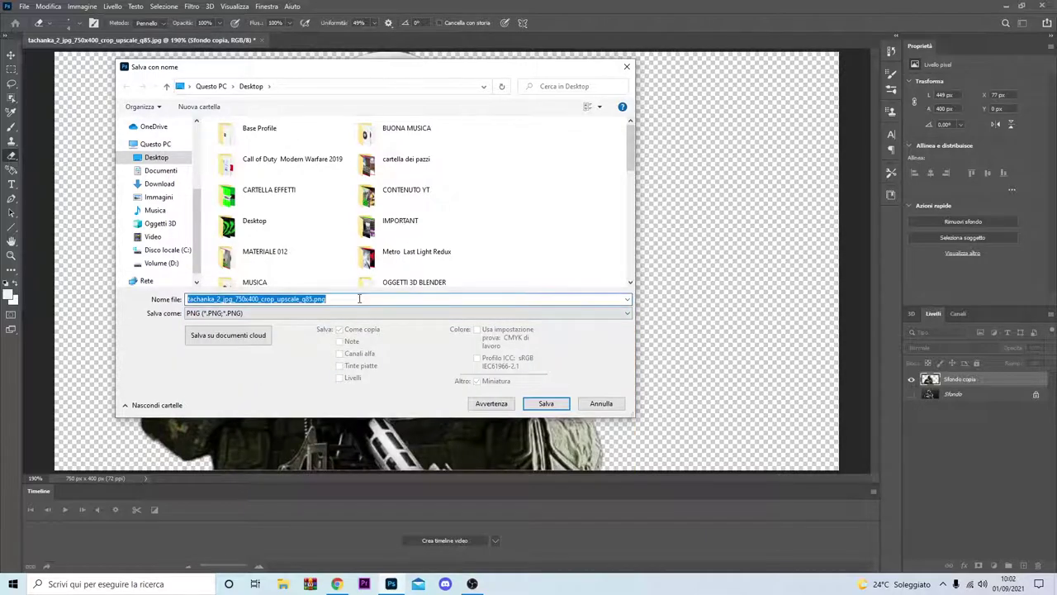
pyautogui.write('ta')
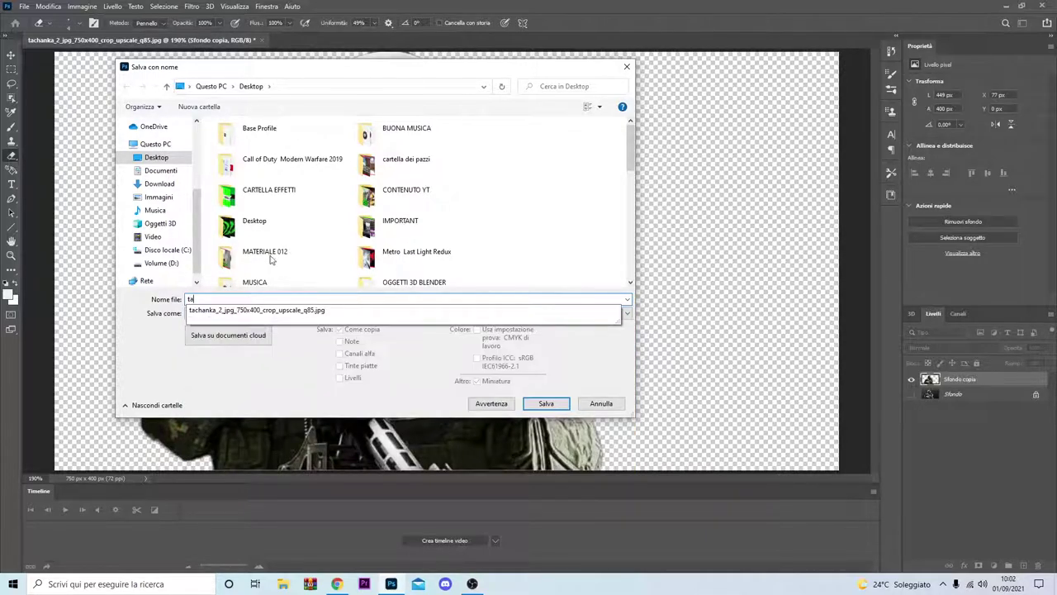
pyautogui.click(546, 404)
pyautogui.click(606, 175)
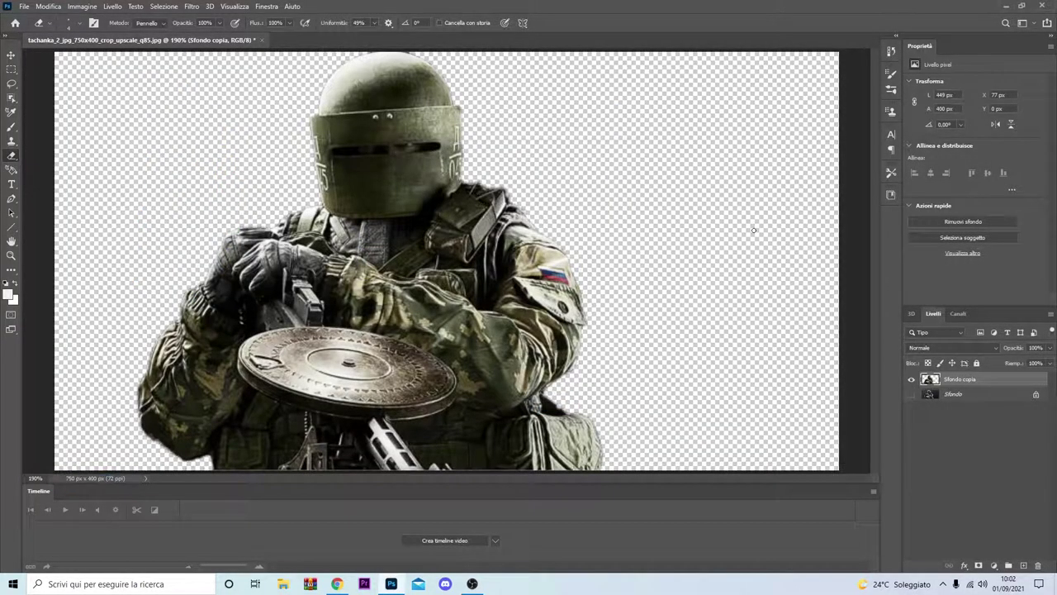
pyautogui.click(1005, 5)
# Refresh the desktop and preview ta.png to check the transparent cutout
pyautogui.rightClick(568, 123)
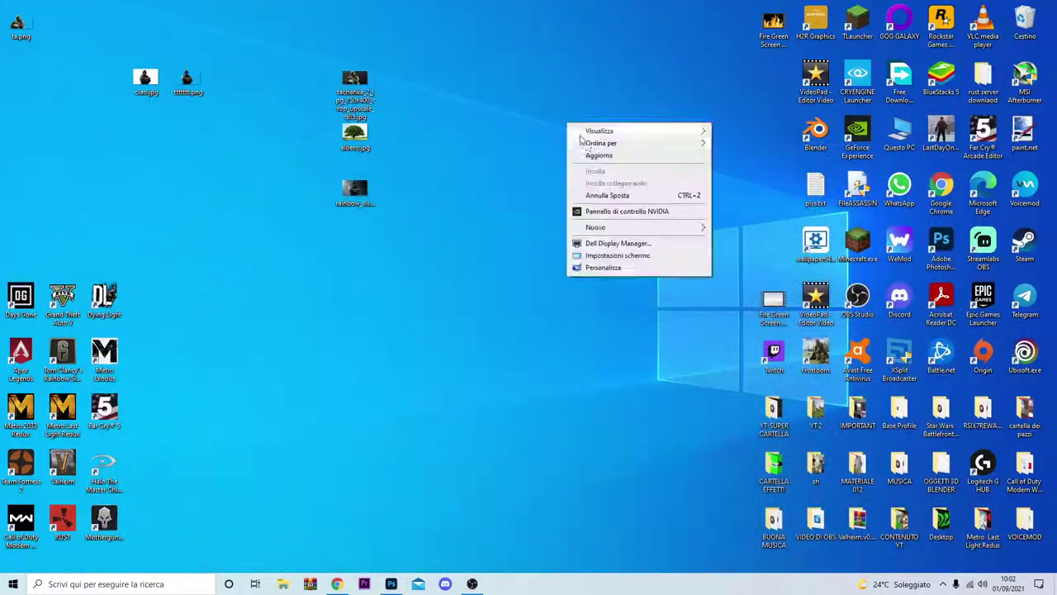
pyautogui.click(598, 156)
pyautogui.doubleClick(18, 25)
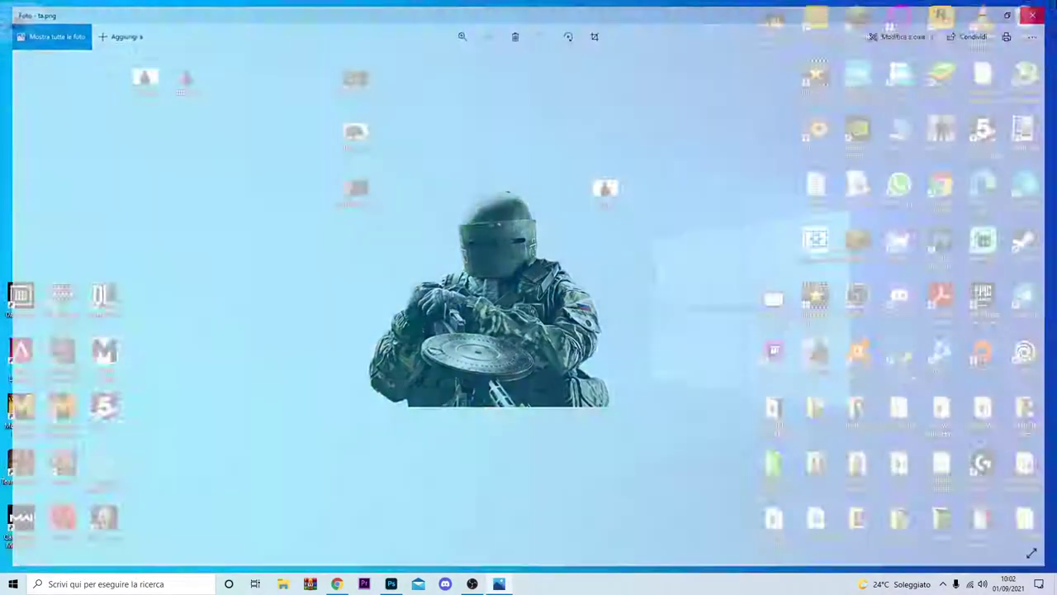
pyautogui.click(1032, 15)
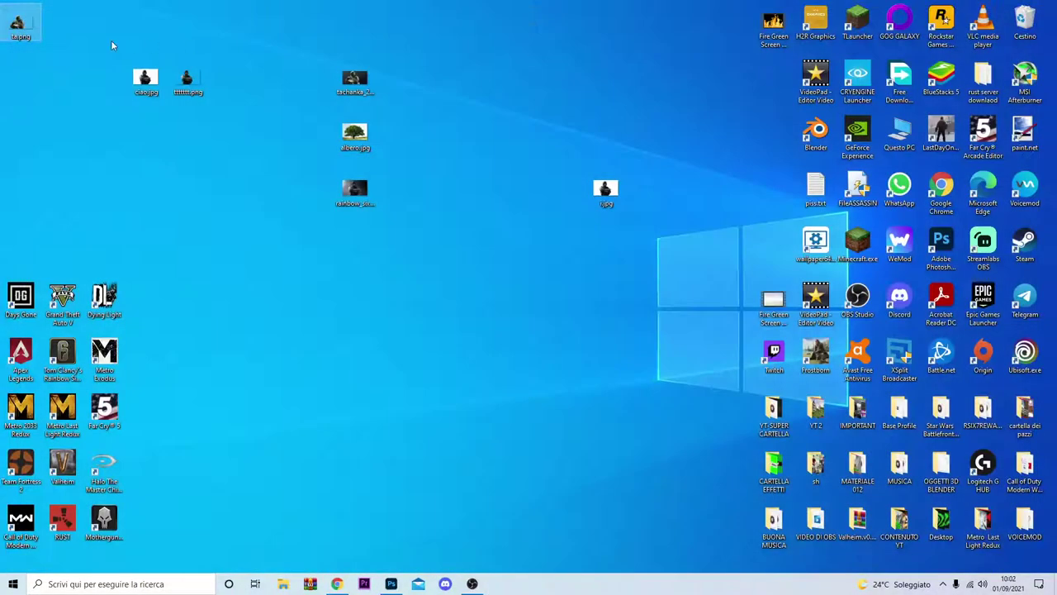
# Rearrange the ta.png and ciao.jpg icons, then drag albero.jpg over to Photoshop
pyautogui.moveTo(20, 25)
pyautogui.mouseDown()
pyautogui.moveTo(196, 41)
pyautogui.moveTo(192, 33)
pyautogui.mouseUp()
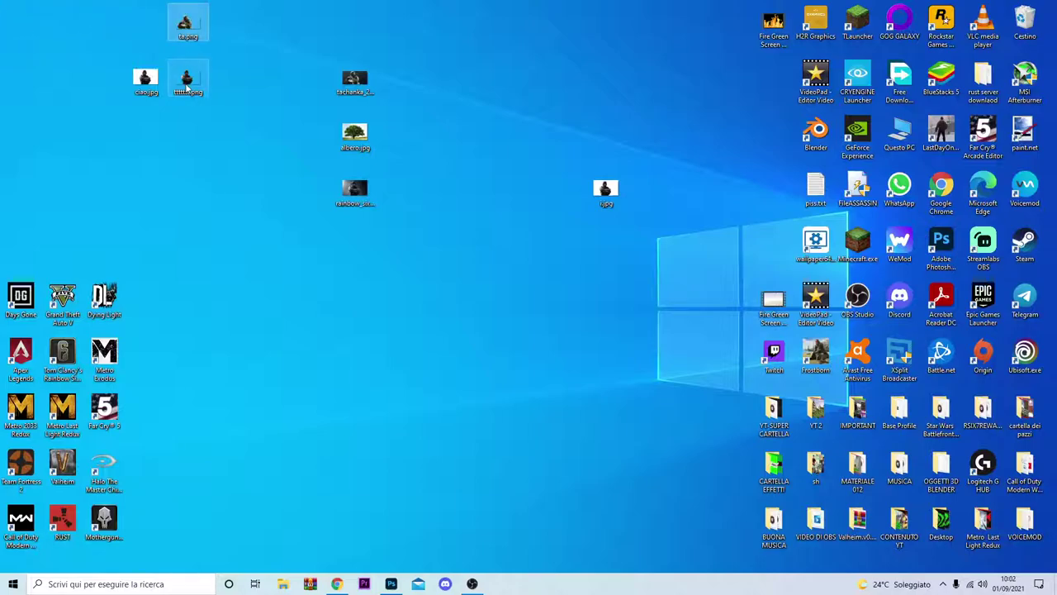
pyautogui.moveTo(144, 78); pyautogui.dragTo(65, 29)
pyautogui.moveTo(188, 78); pyautogui.dragTo(147, 33)
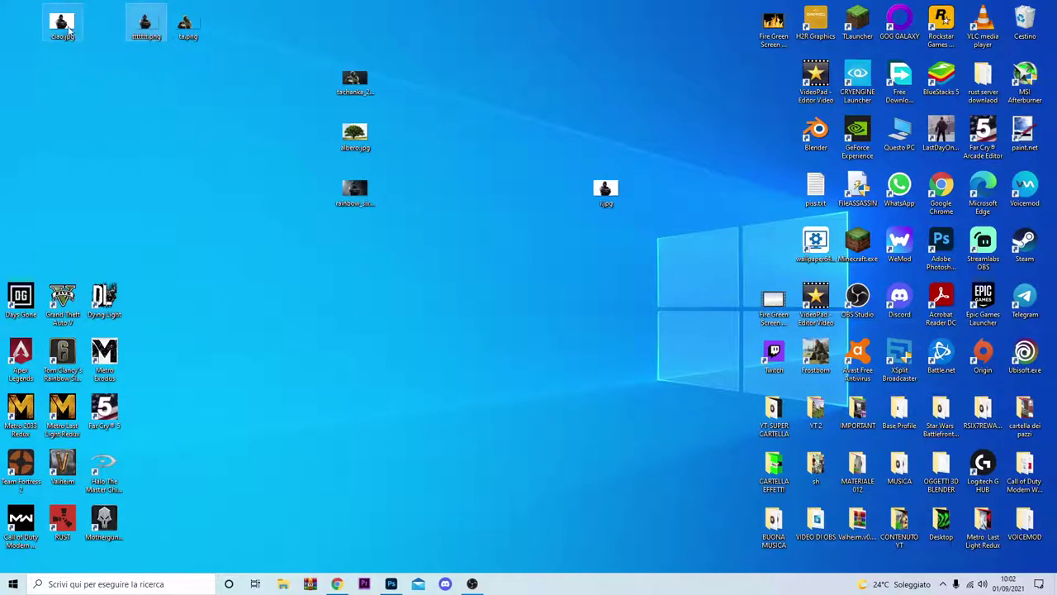
pyautogui.moveTo(62, 25); pyautogui.dragTo(59, 107)
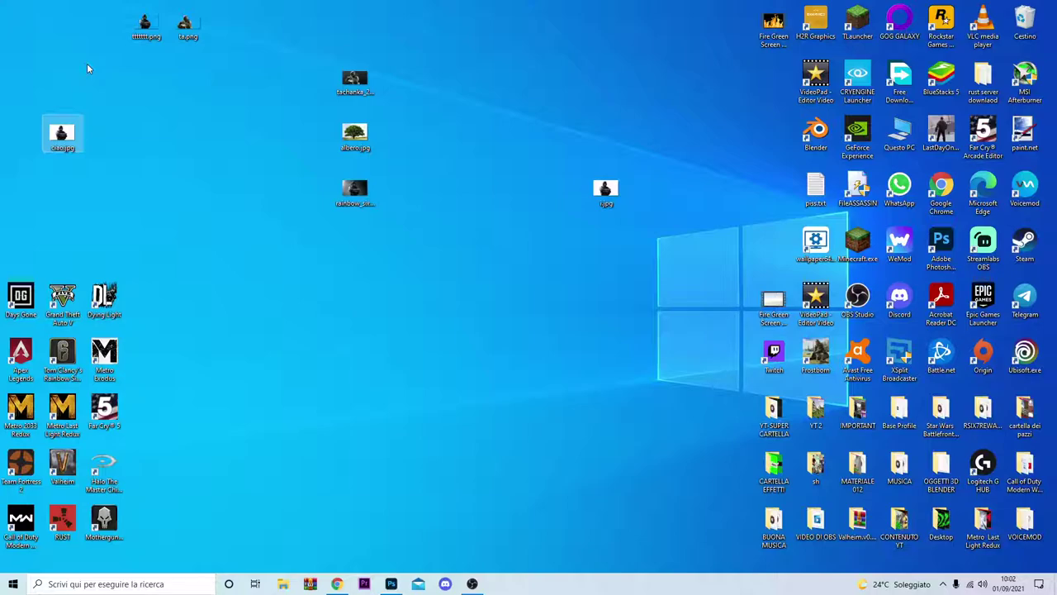
pyautogui.moveTo(355, 133); pyautogui.dragTo(381, 584)
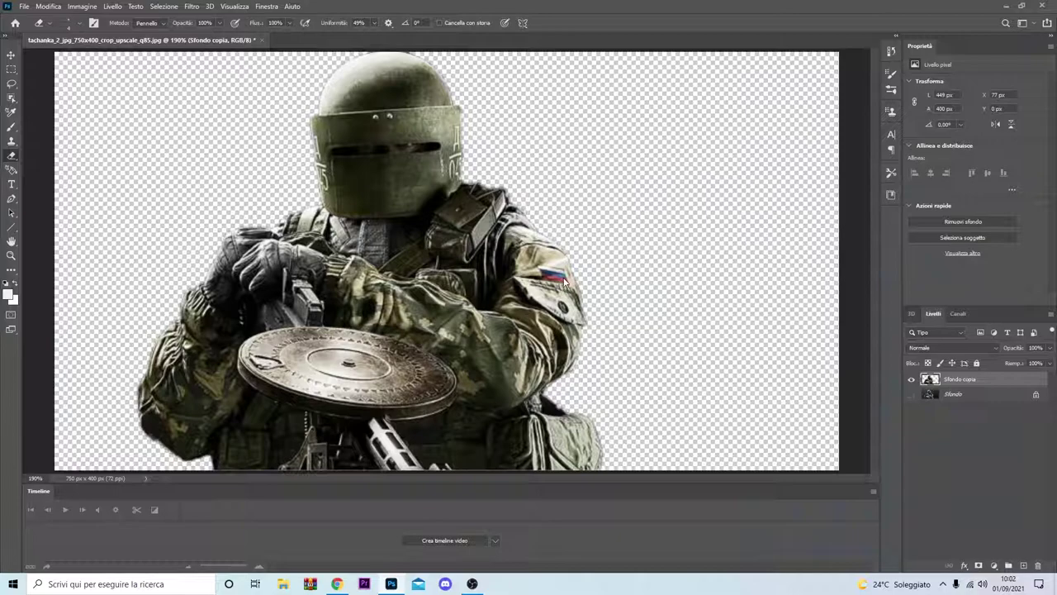
# Place albero.jpg into the Tachanka document as a layer and delete the soldier layers
pyautogui.moveTo(378, 583); pyautogui.dragTo(446, 260)
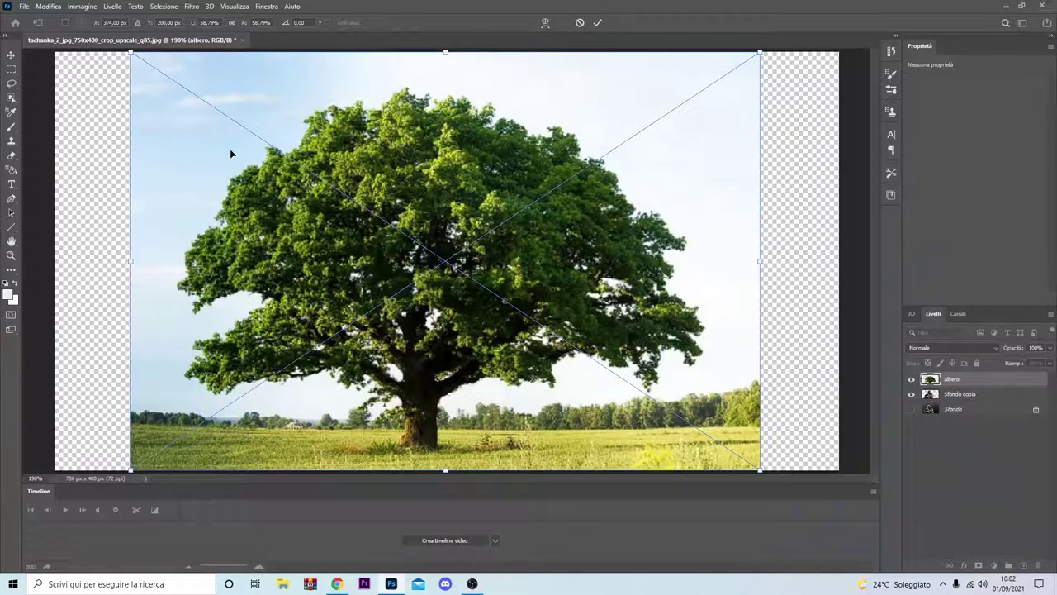
pyautogui.click(963, 396)
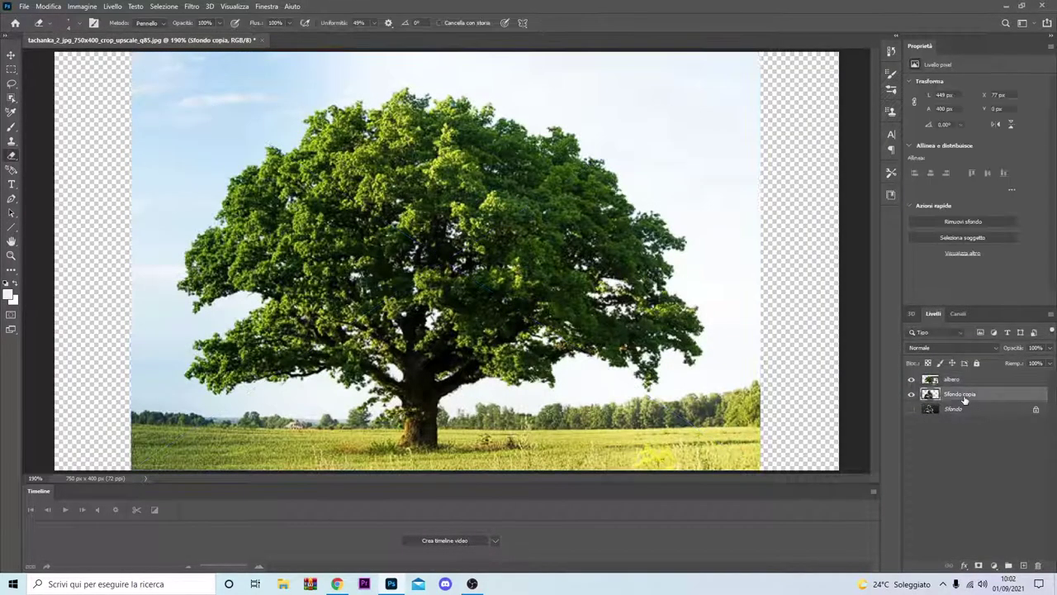
pyautogui.press('Delete')
pyautogui.press('Delete')
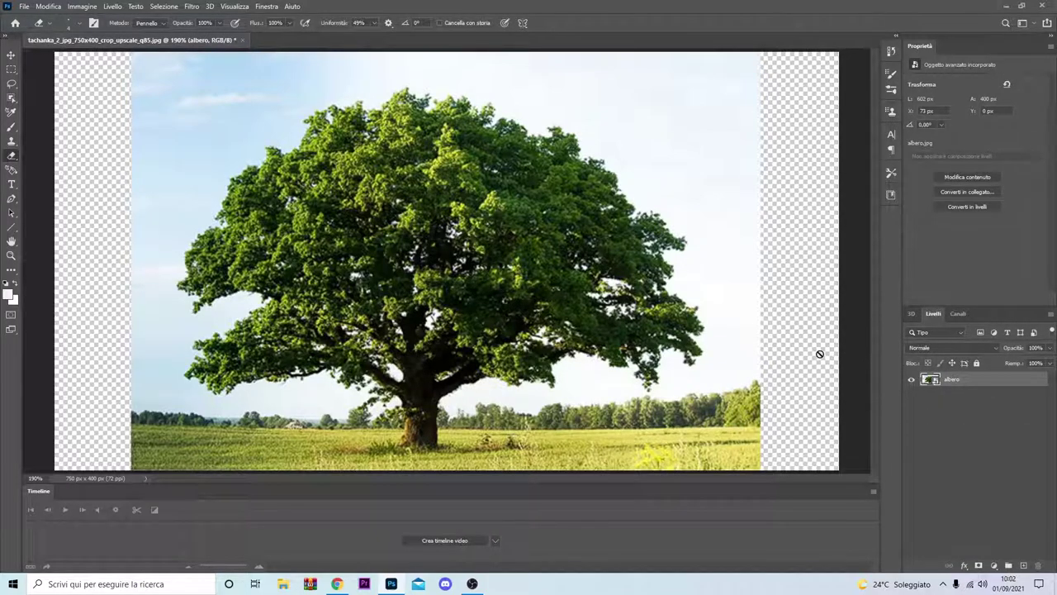
# Discard the soldier document, open albero.jpg, and box-select the tree with Object Selection
pyautogui.click(243, 39)
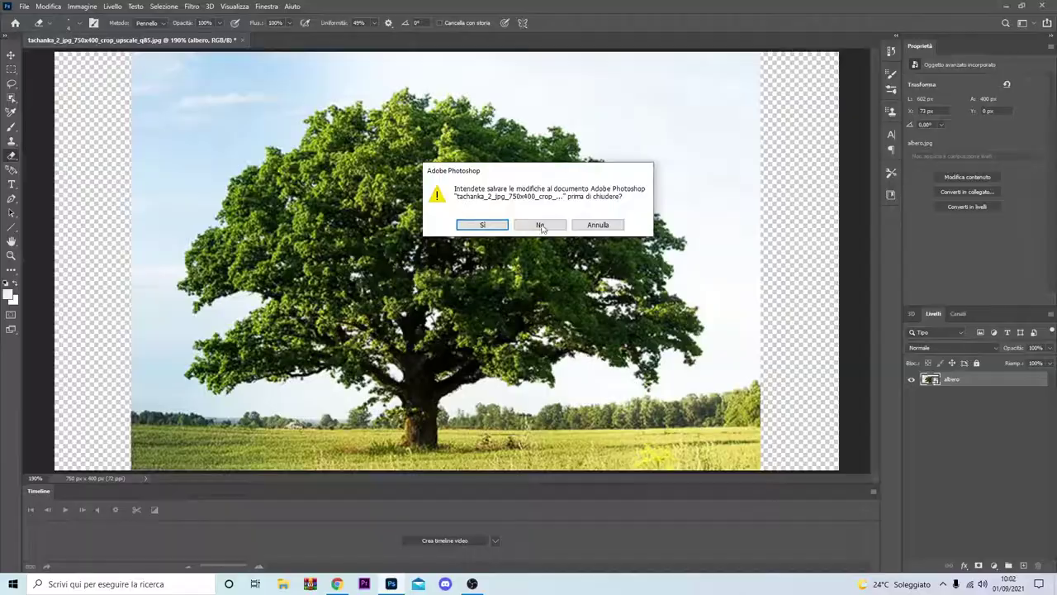
pyautogui.click(540, 225)
pyautogui.moveTo(354, 135)
pyautogui.mouseDown()
pyautogui.moveTo(396, 584)
pyautogui.moveTo(446, 248)
pyautogui.mouseUp()
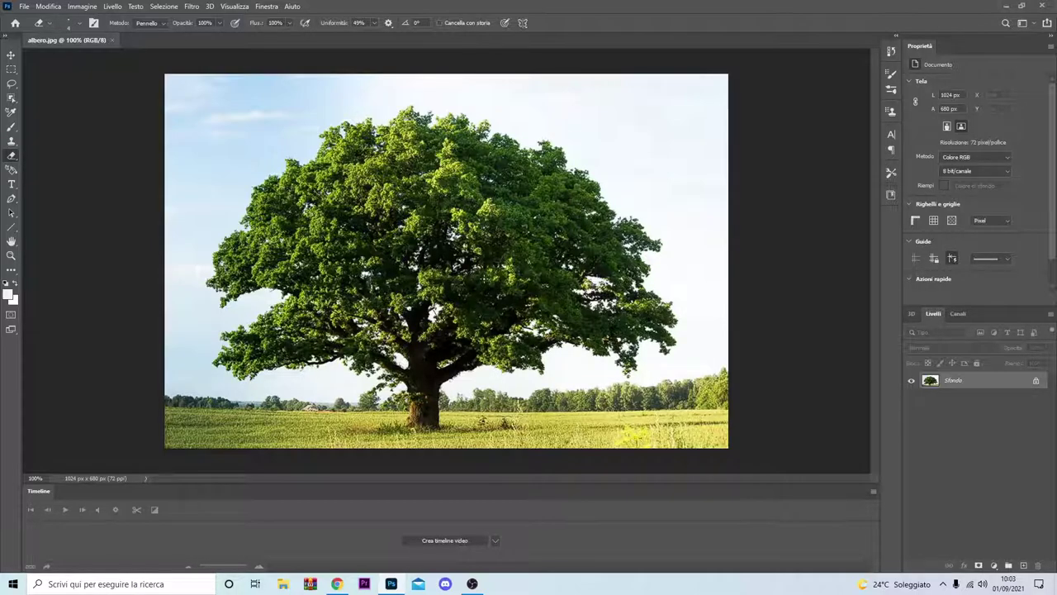
pyautogui.click(12, 99)
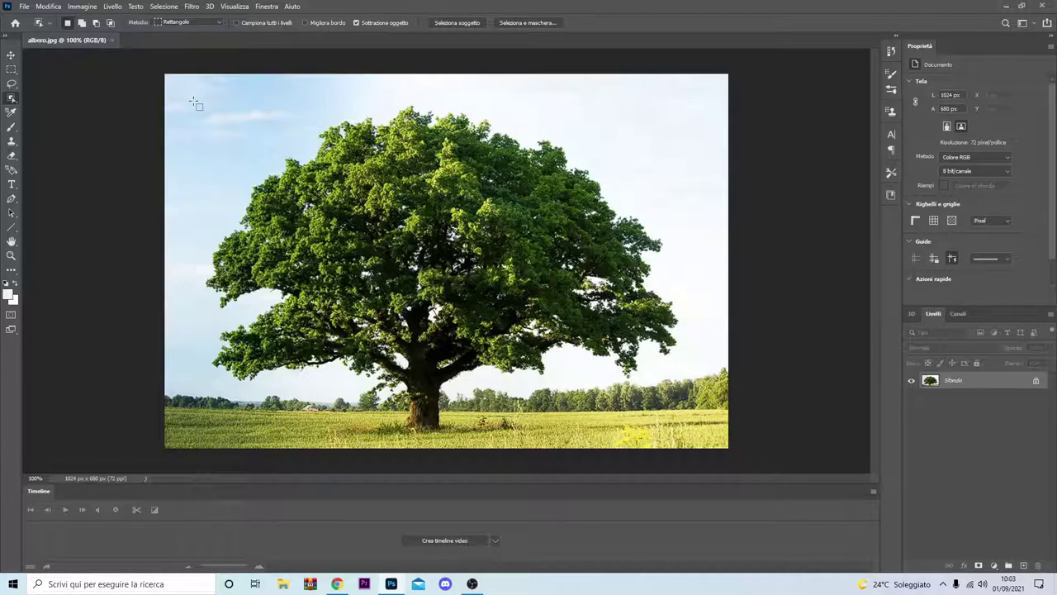
pyautogui.moveTo(186, 95)
pyautogui.mouseDown()
pyautogui.moveTo(644, 423)
pyautogui.moveTo(681, 429)
pyautogui.mouseUp()
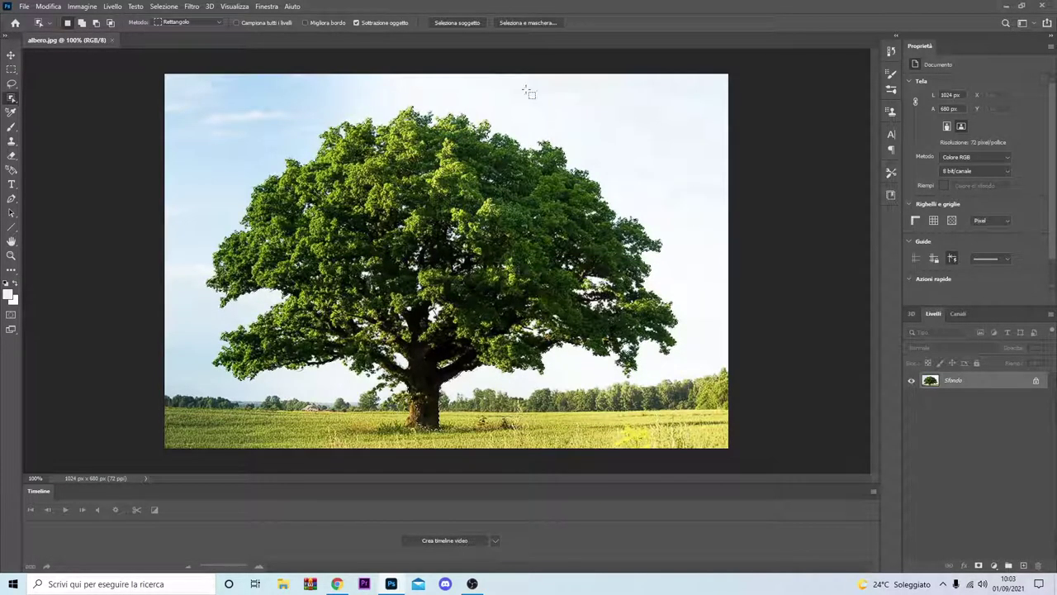
# Refine the tree selection with Shift Edge +100% and feathering, outputting to a new layer
pyautogui.click(528, 22)
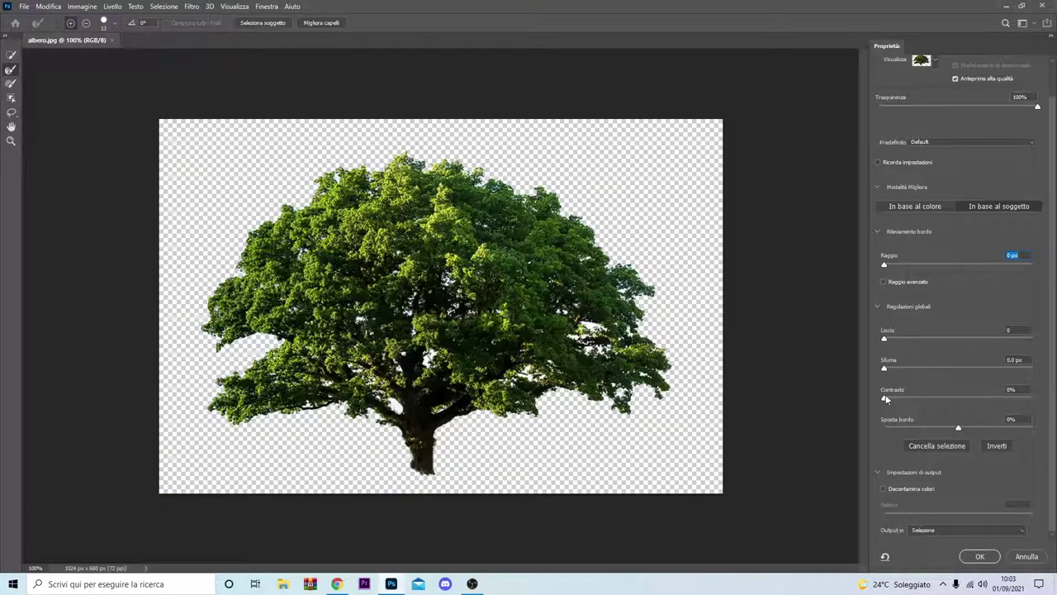
pyautogui.moveTo(958, 427)
pyautogui.mouseDown()
pyautogui.moveTo(912, 427)
pyautogui.moveTo(1032, 427)
pyautogui.mouseUp()
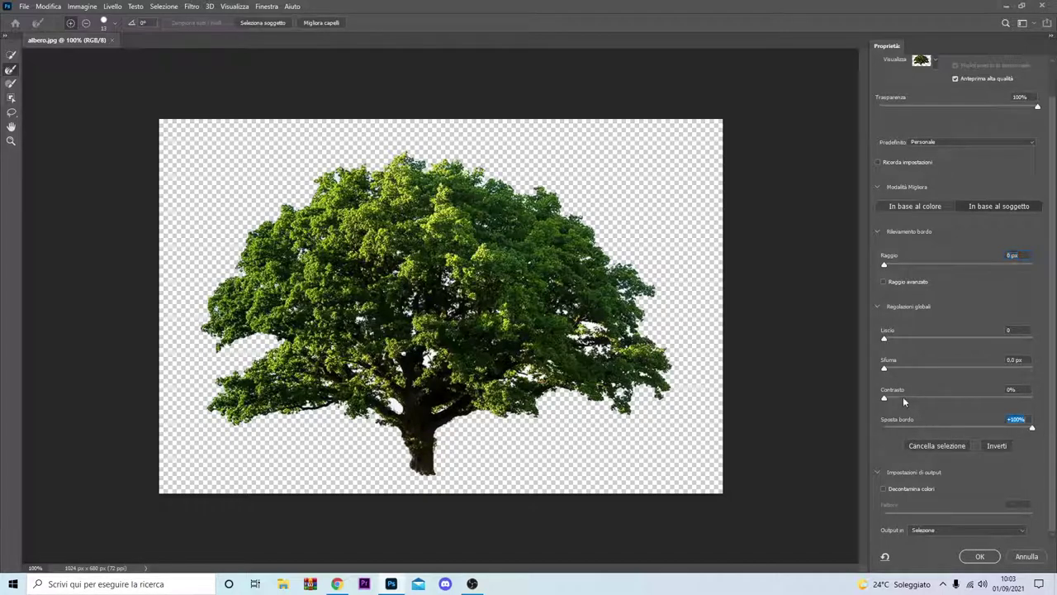
pyautogui.moveTo(885, 369); pyautogui.dragTo(917, 369)
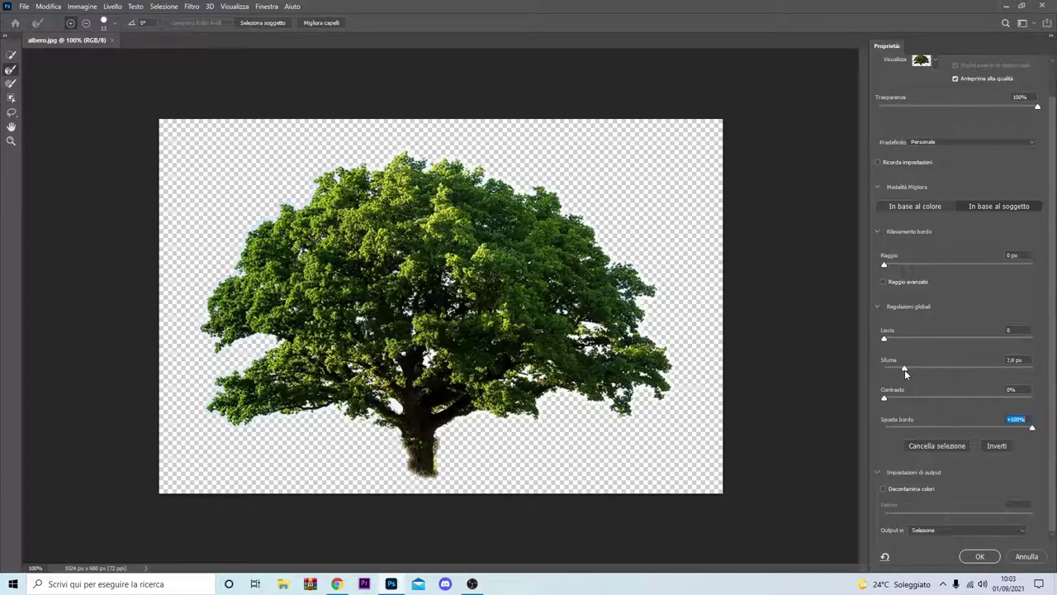
pyautogui.moveTo(909, 374)
pyautogui.mouseDown()
pyautogui.moveTo(941, 377)
pyautogui.moveTo(877, 378)
pyautogui.mouseUp()
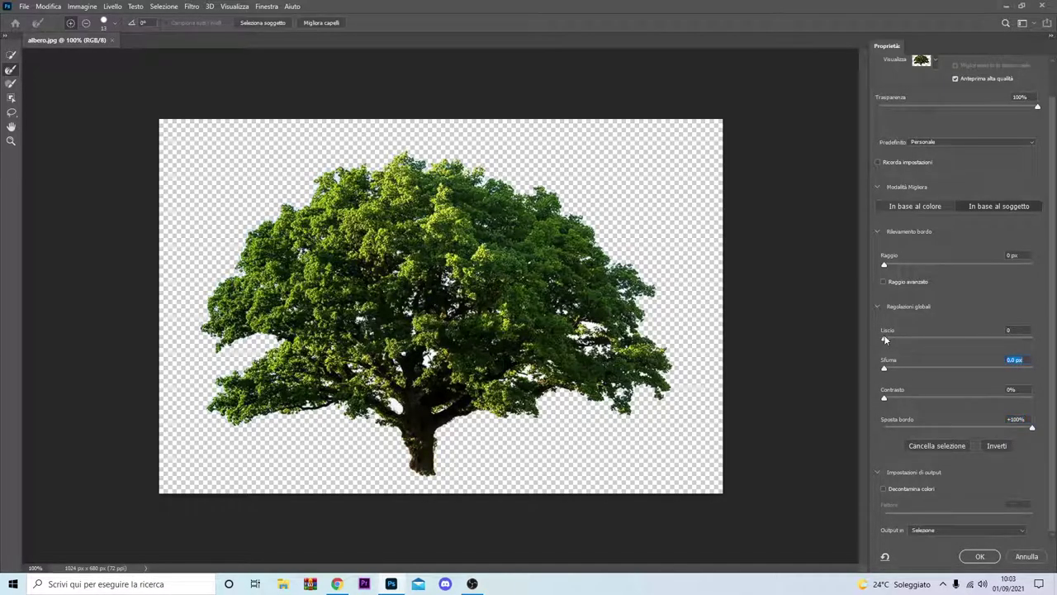
pyautogui.moveTo(886, 341)
pyautogui.mouseDown()
pyautogui.moveTo(994, 342)
pyautogui.moveTo(878, 348)
pyautogui.mouseUp()
pyautogui.scroll(1, 1004, 219)
pyautogui.scroll(-1, 1004, 219)
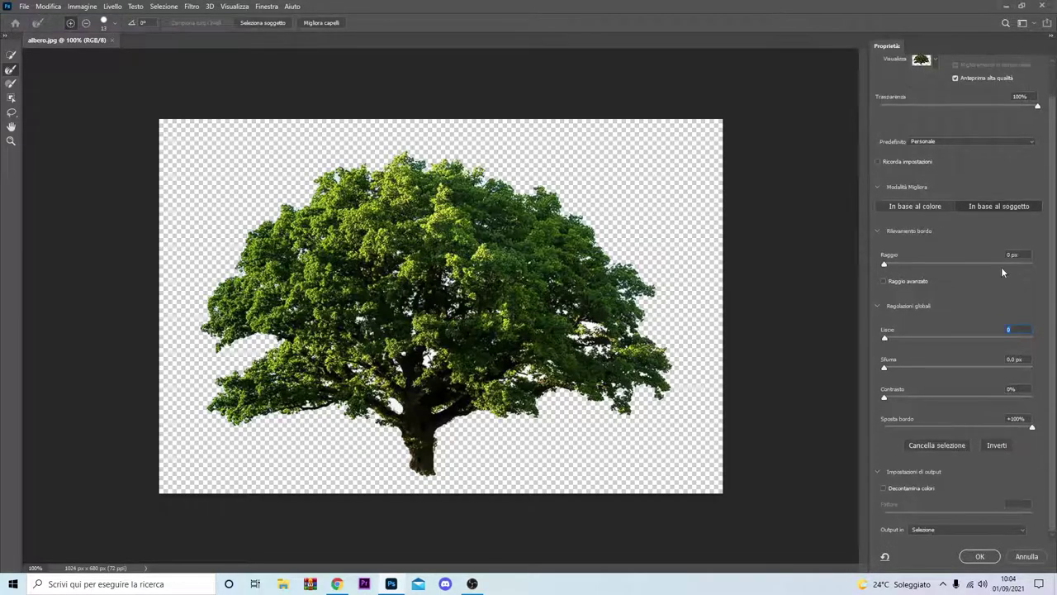
pyautogui.click(971, 530)
pyautogui.click(959, 538)
pyautogui.click(978, 557)
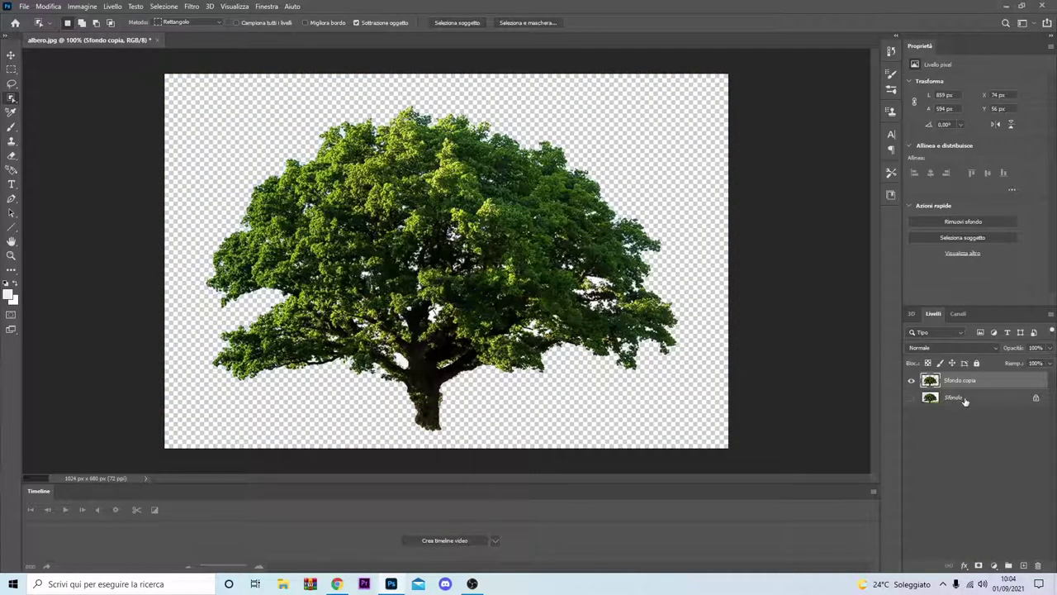
# Delete the original Sfondo layer and zoom in on the tree trunk with the Eraser chosen
pyautogui.click(968, 402)
pyautogui.press('Delete')
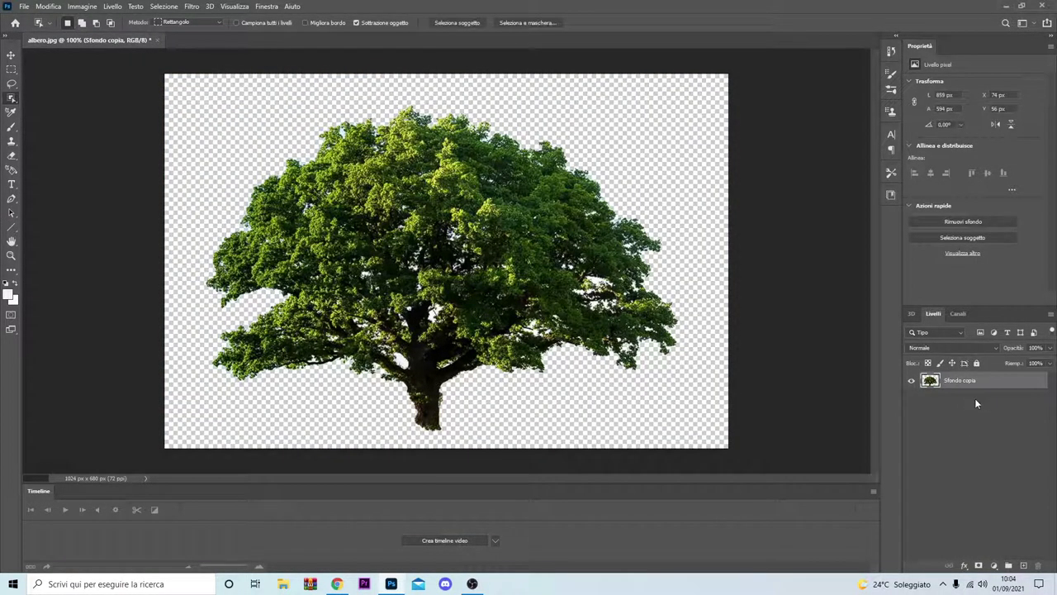
pyautogui.click(12, 157)
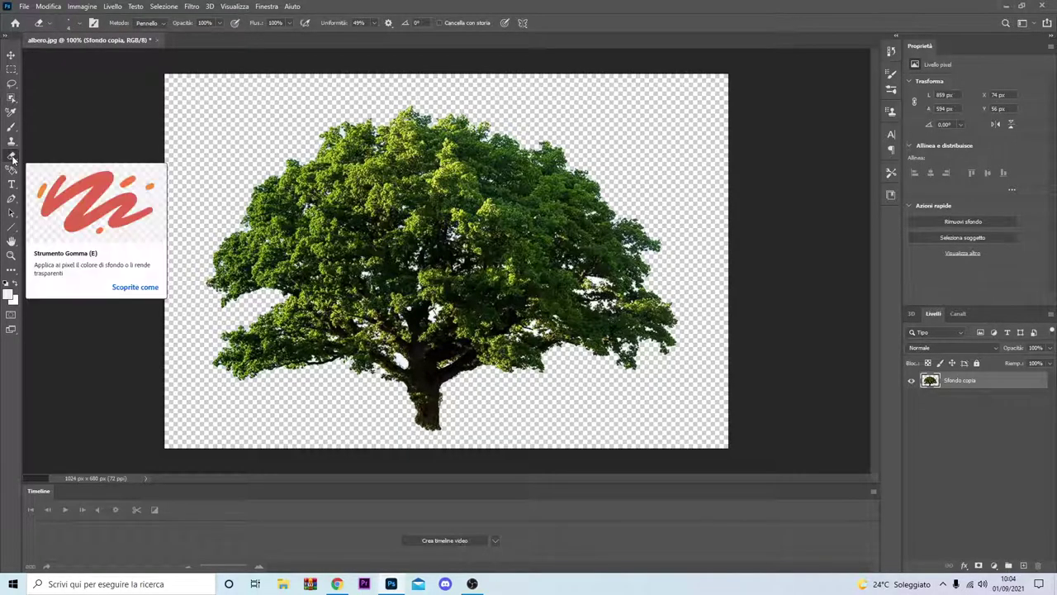
pyautogui.rightClick(11, 157)
pyautogui.click(37, 155)
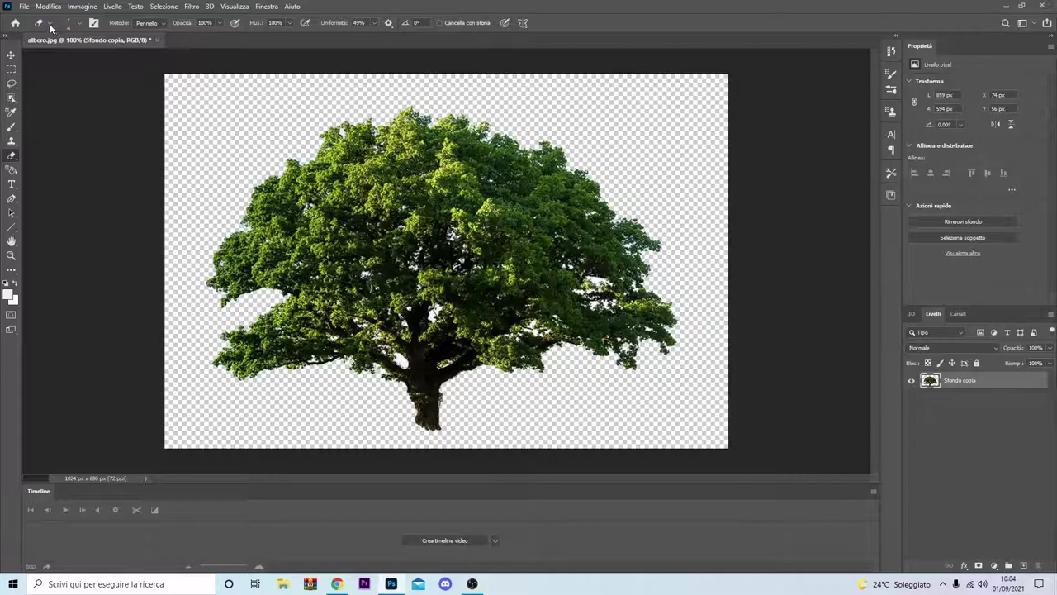
pyautogui.click(79, 24)
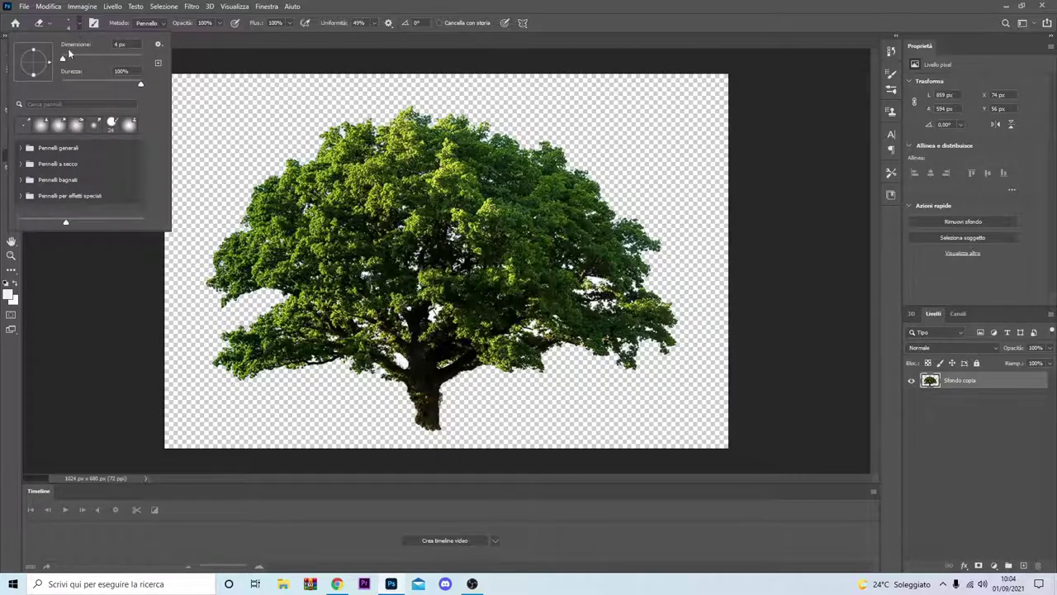
pyautogui.click(10, 255)
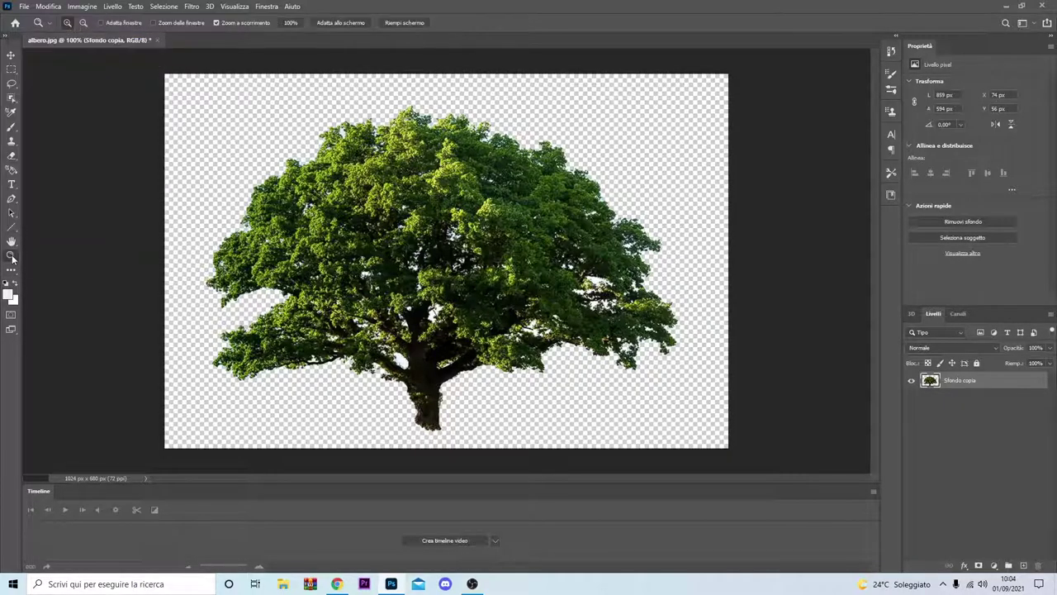
pyautogui.click(393, 366)
pyautogui.click(370, 348)
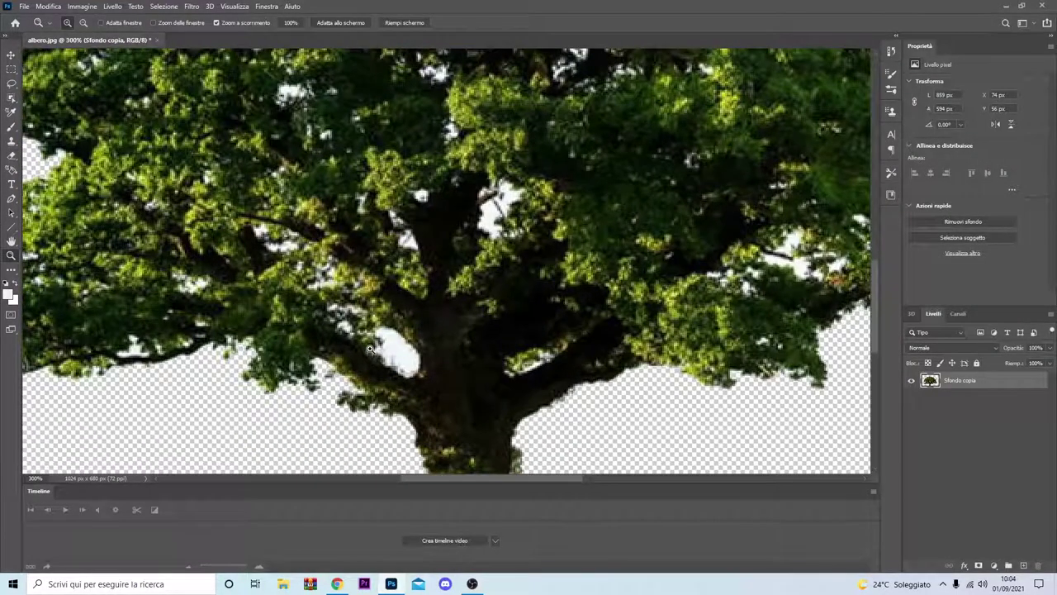
# With the Magic Eraser, clear the white sky patches near the trunk and in the foliage
pyautogui.click(15, 171)
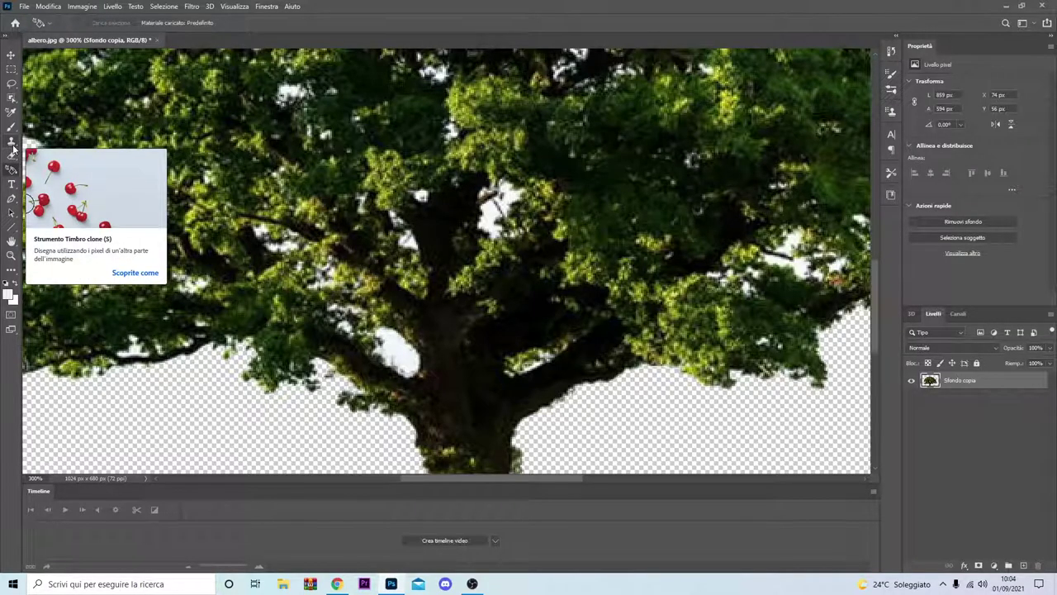
pyautogui.click(11, 154)
pyautogui.click(47, 178)
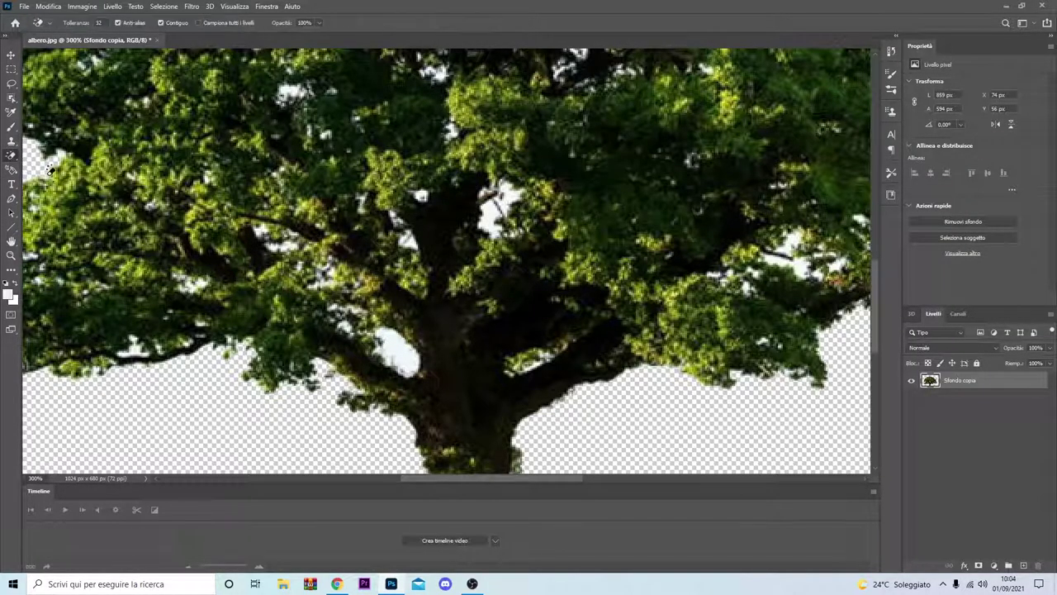
pyautogui.click(398, 361)
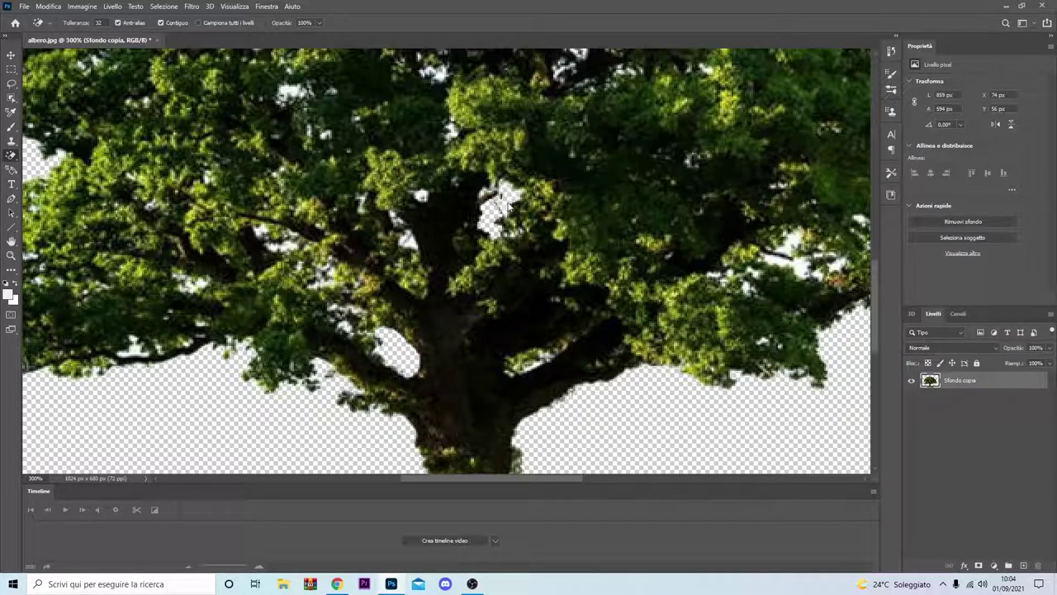
pyautogui.click(511, 198)
pyautogui.scroll(2, 496, 248)
pyautogui.scroll(1, 488, 261)
pyautogui.scroll(2, 489, 260)
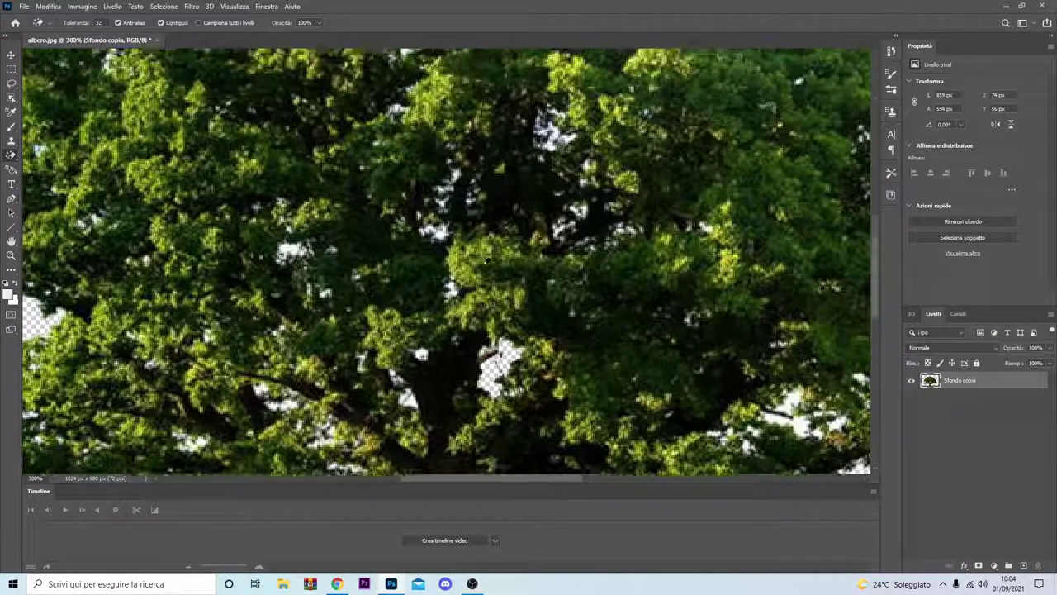
pyautogui.scroll(1, 488, 260)
pyautogui.scroll(1, 486, 260)
pyautogui.scroll(2, 484, 259)
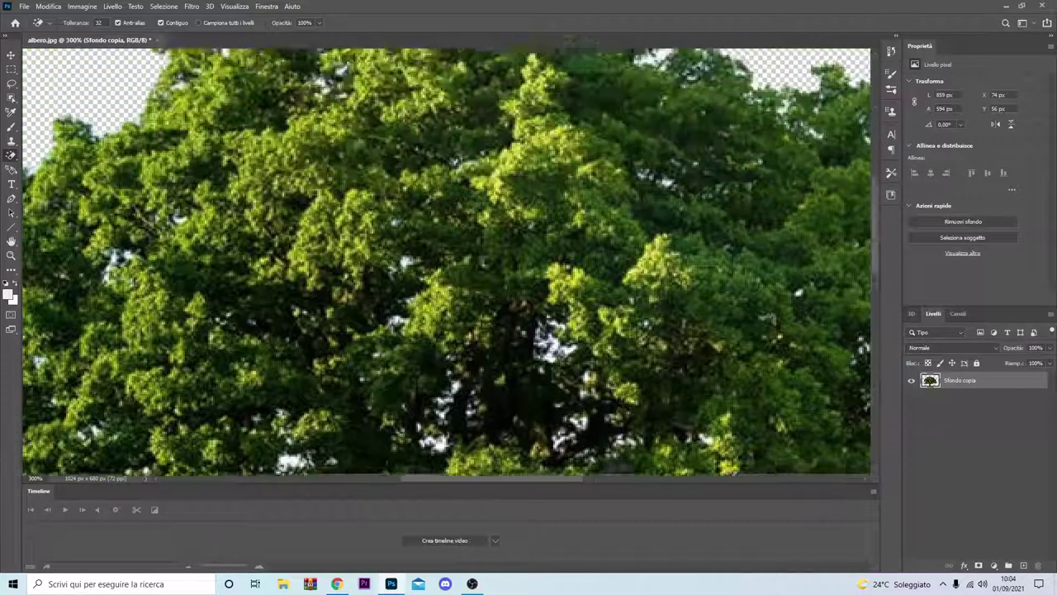
pyautogui.scroll(2, 483, 260)
pyautogui.scroll(1, 483, 260)
pyautogui.moveTo(441, 478); pyautogui.dragTo(553, 479)
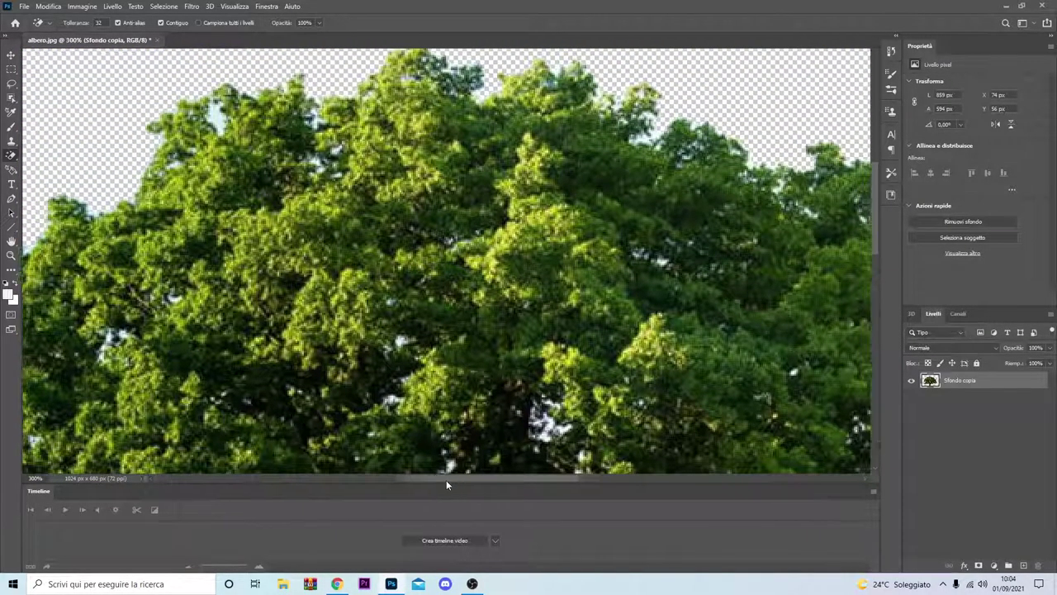
pyautogui.scroll(-5, 566, 373)
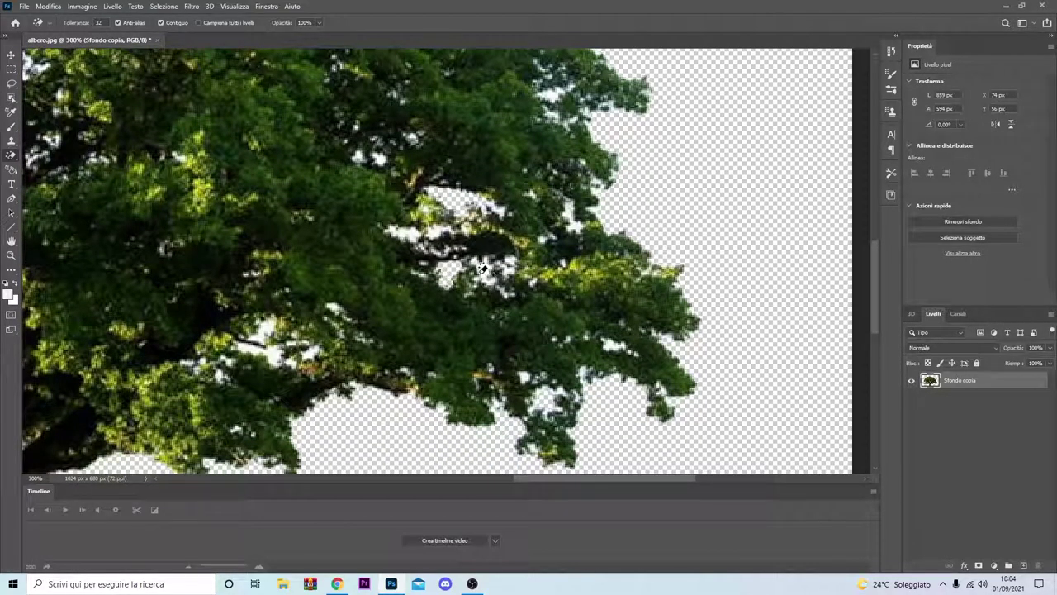
pyautogui.scroll(-1, 507, 294)
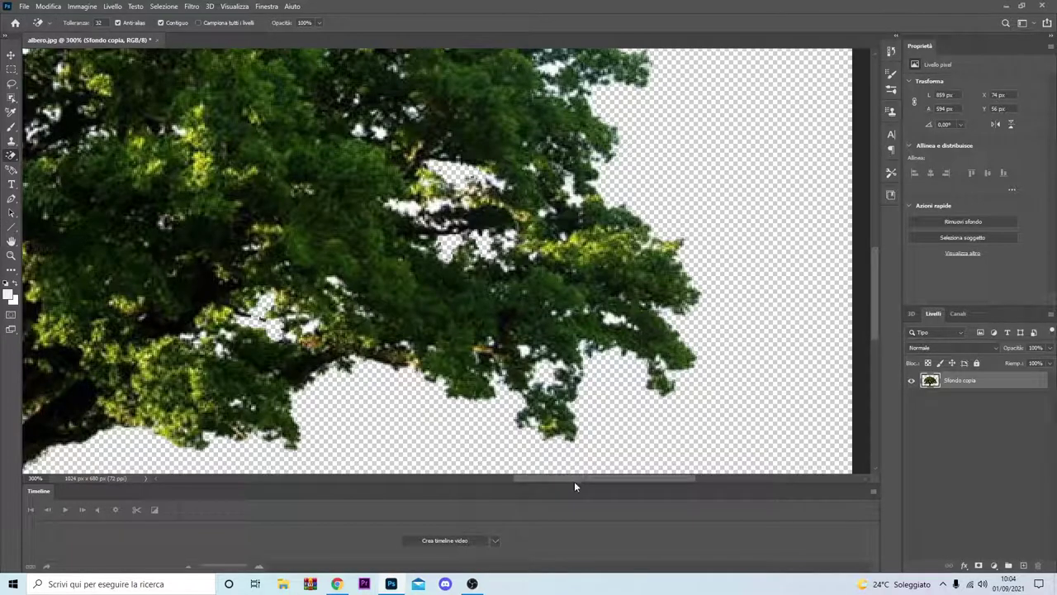
# Undo a bad erase among the right-hand branches, then fit the tree on screen
pyautogui.click(612, 319)
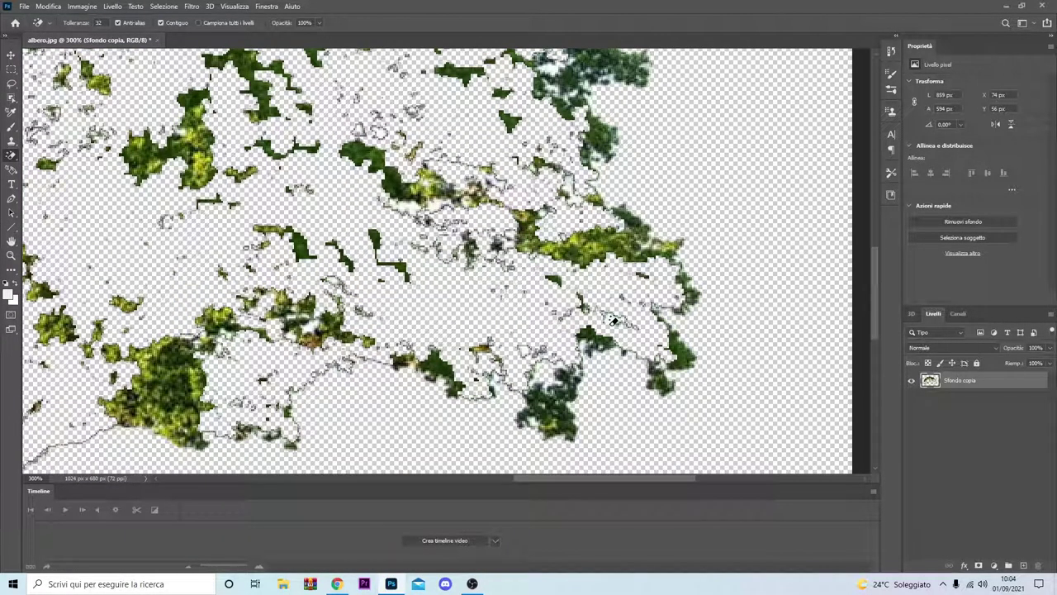
pyautogui.hotkey('ctrl', 'z')
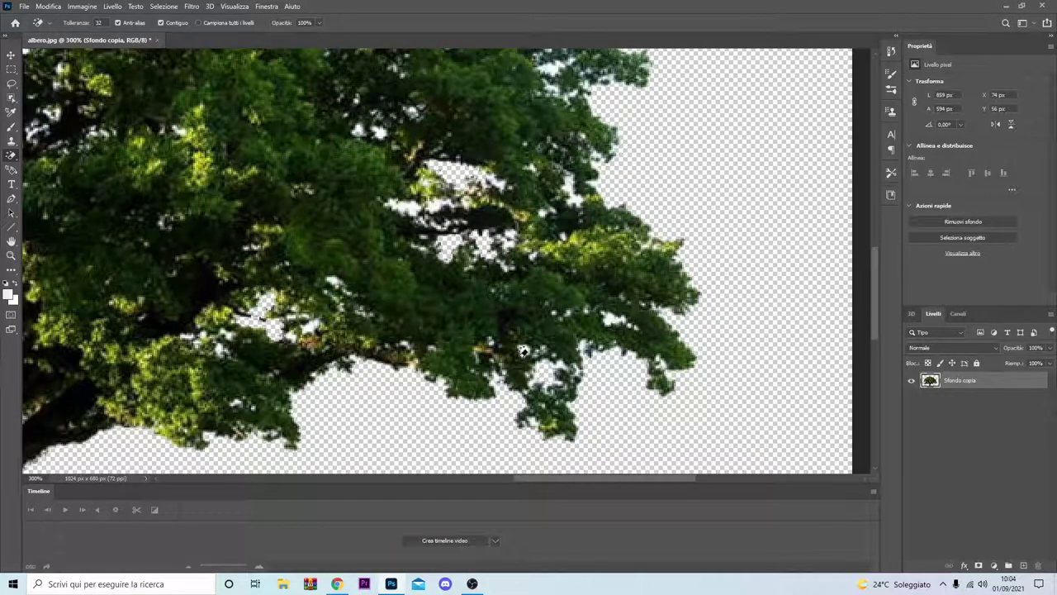
pyautogui.moveTo(606, 478); pyautogui.dragTo(478, 477)
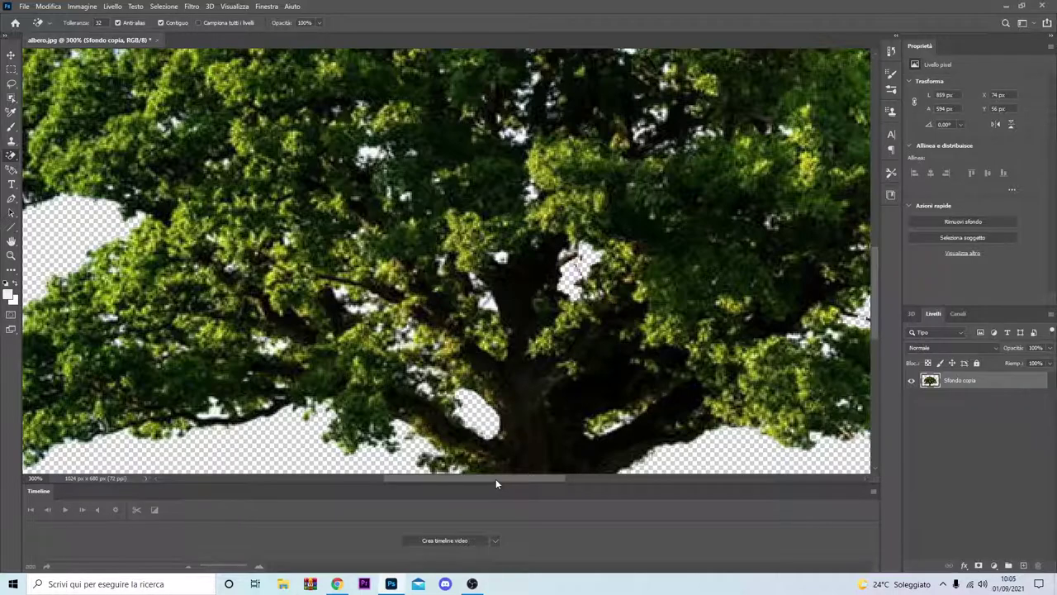
pyautogui.moveTo(496, 479); pyautogui.dragTo(442, 479)
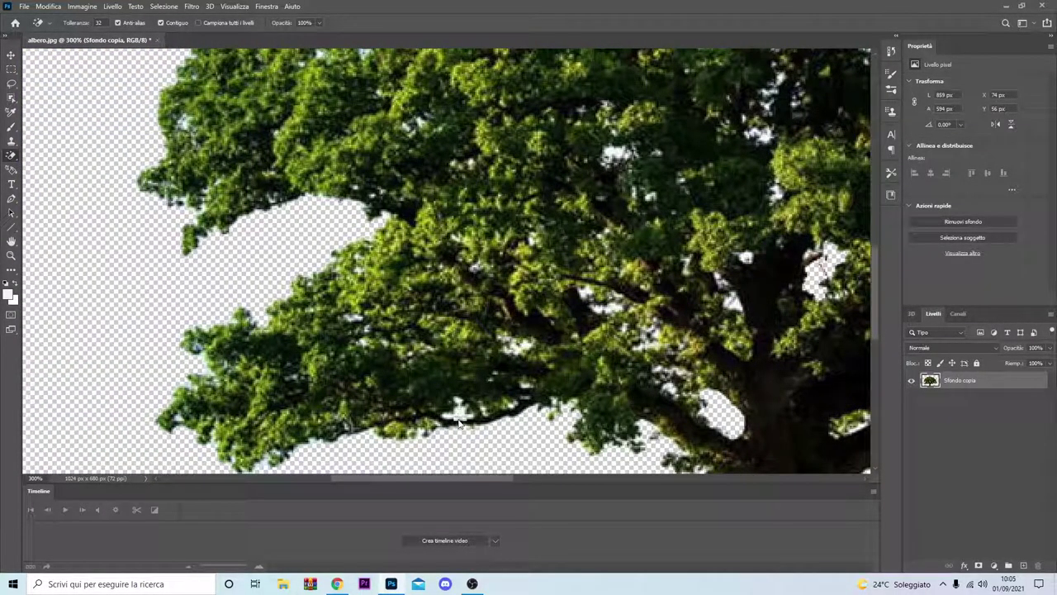
pyautogui.scroll(3, 502, 400)
pyautogui.scroll(2, 501, 398)
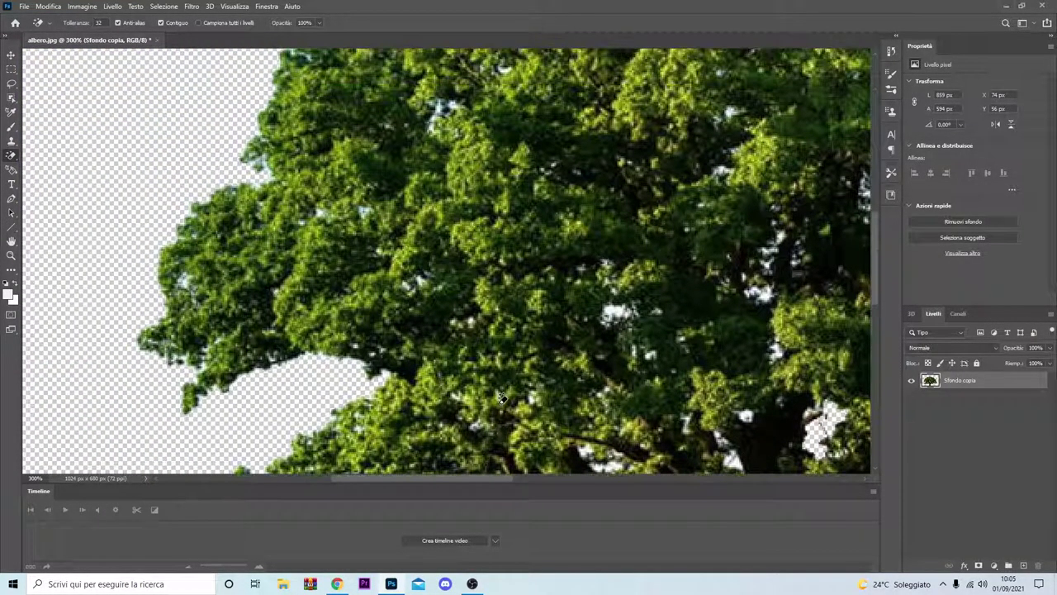
pyautogui.scroll(2, 501, 398)
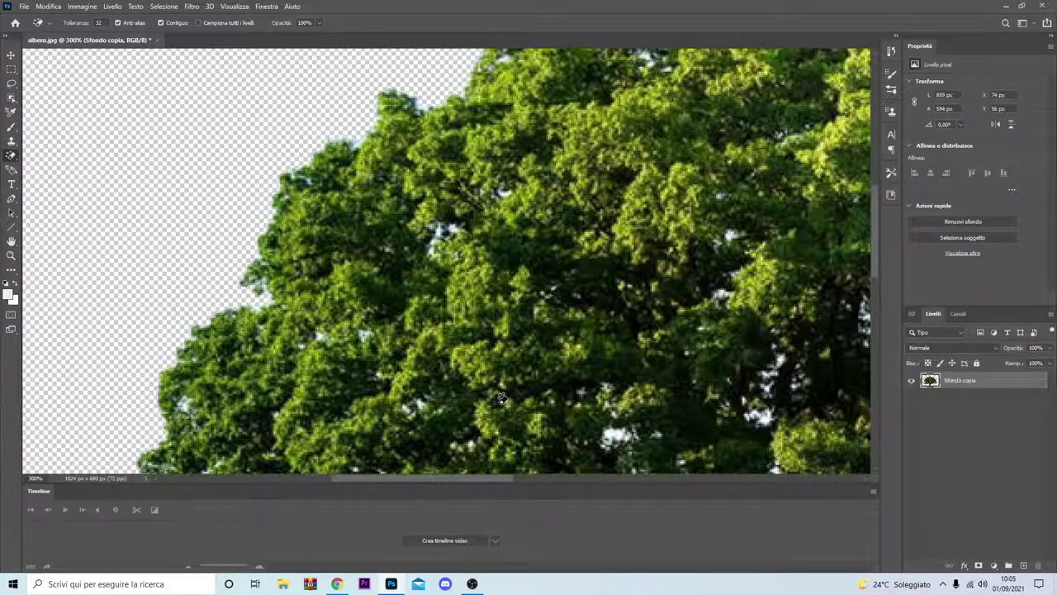
pyautogui.click(11, 255)
pyautogui.rightClick(46, 256)
pyautogui.click(61, 261)
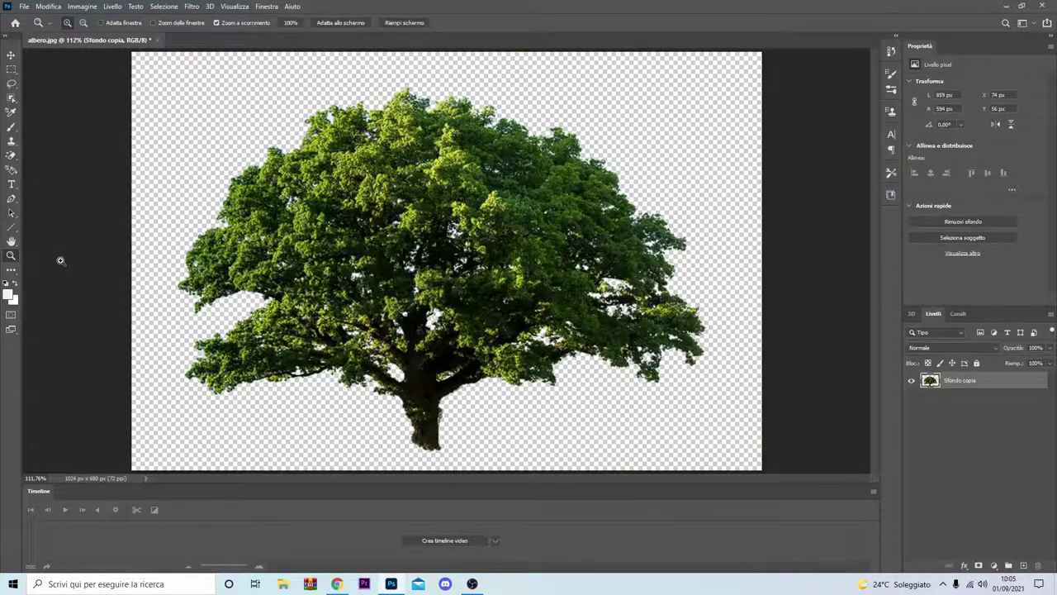
# Save the tree cutout to the desktop as PNG file albero1.png with default PNG options
pyautogui.click(24, 6)
pyautogui.click(50, 139)
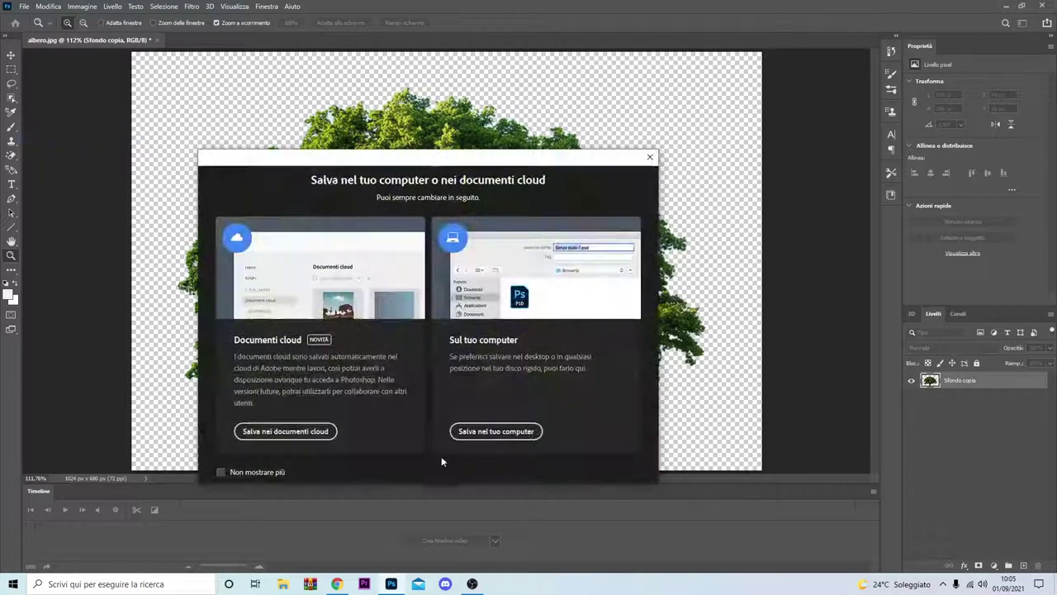
pyautogui.click(496, 431)
pyautogui.click(263, 313)
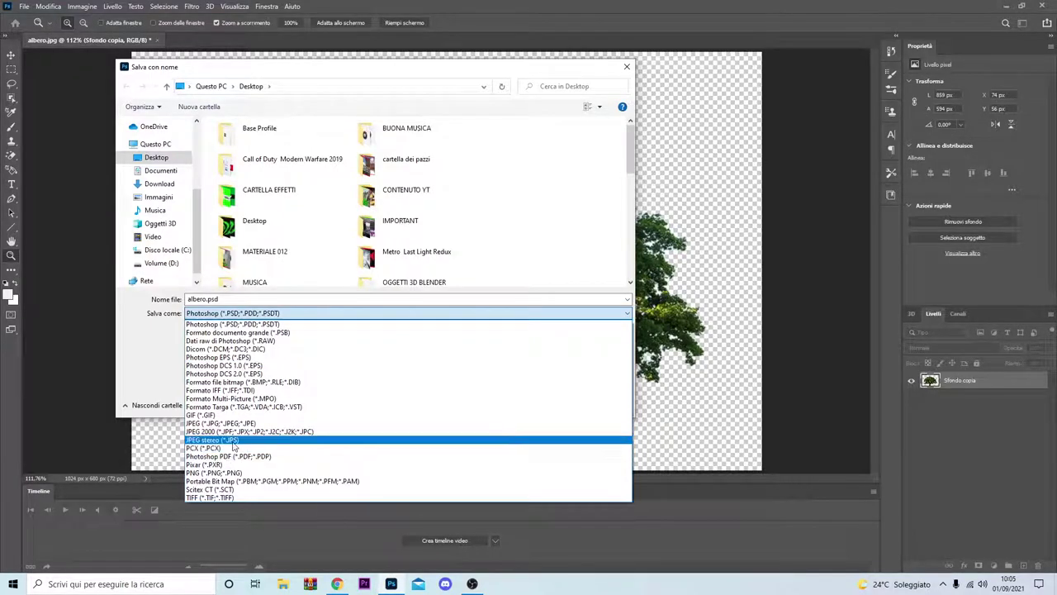
pyautogui.click(227, 473)
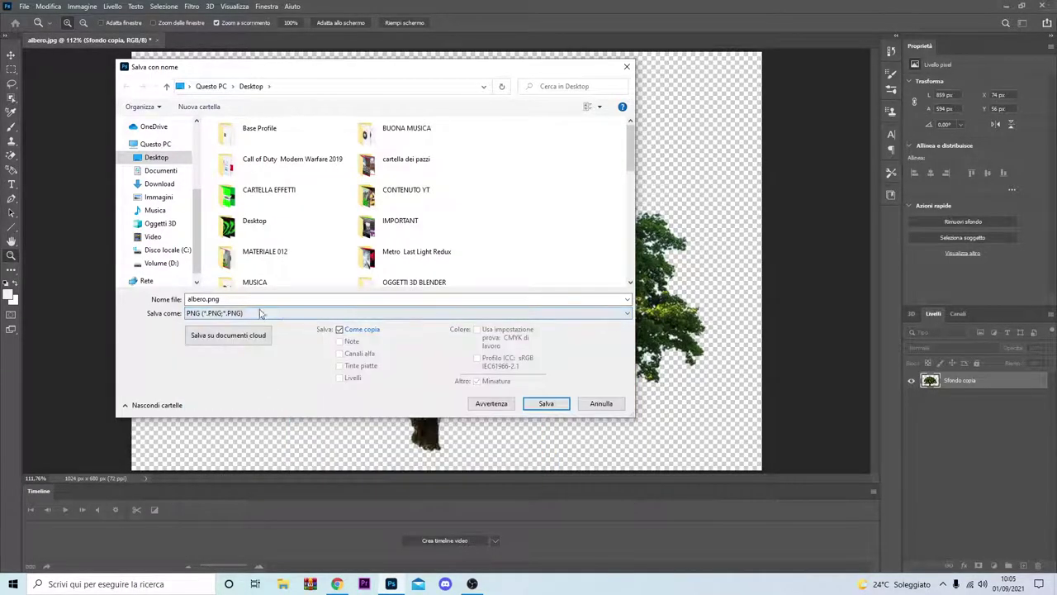
pyautogui.click(206, 299)
pyautogui.write('1')
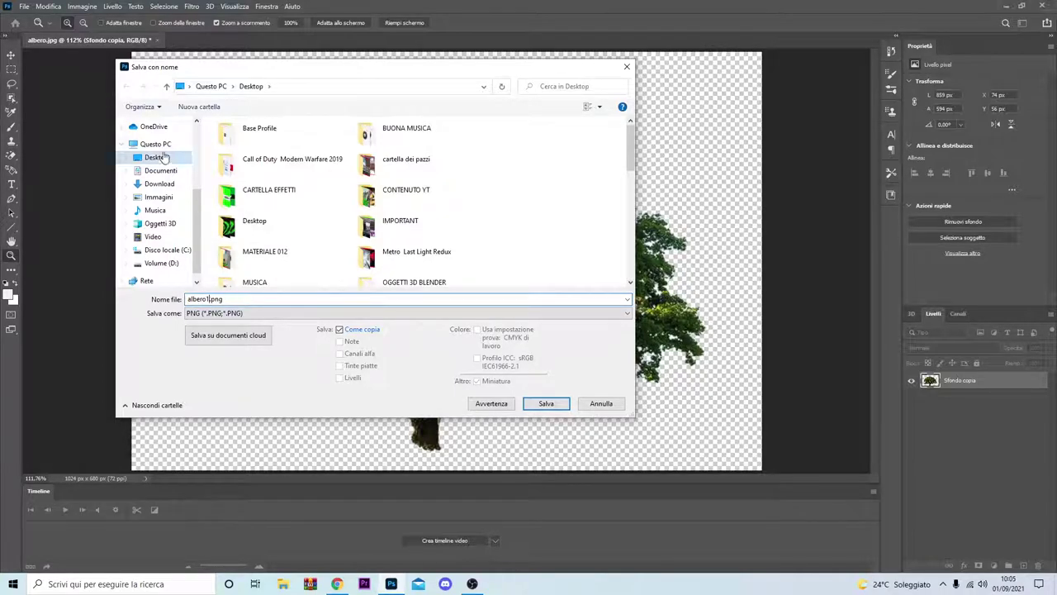
pyautogui.click(545, 403)
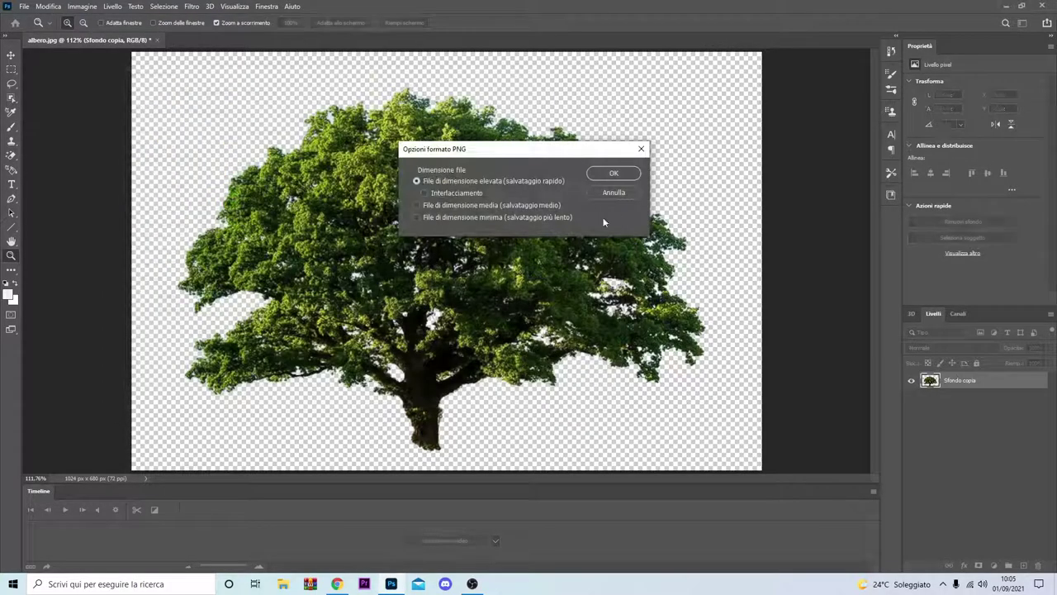
pyautogui.click(613, 174)
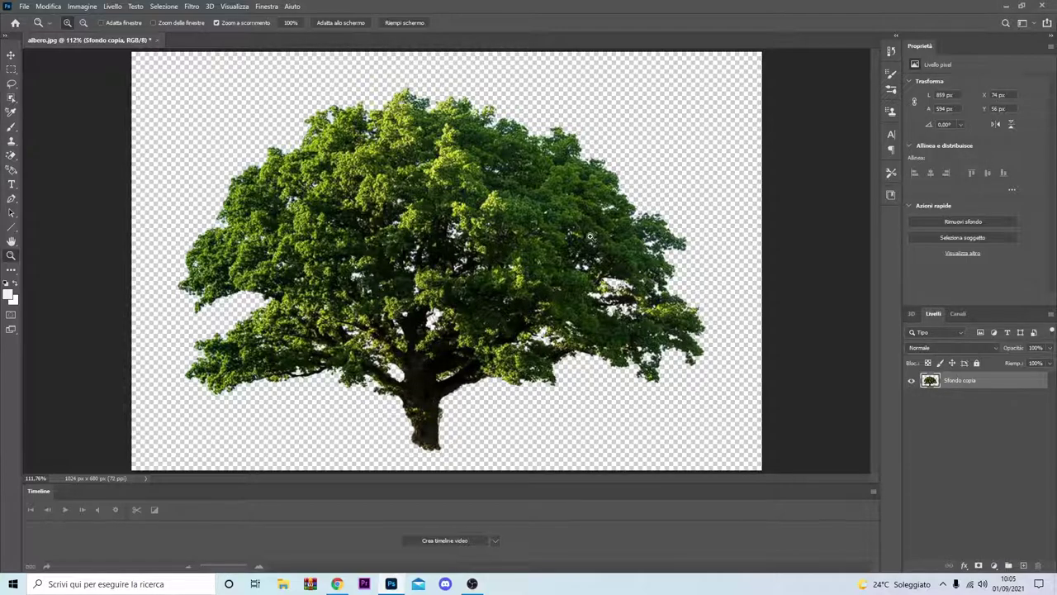
# Move albero1.png beside the other desktop PNGs and preview its transparency
pyautogui.click(1006, 6)
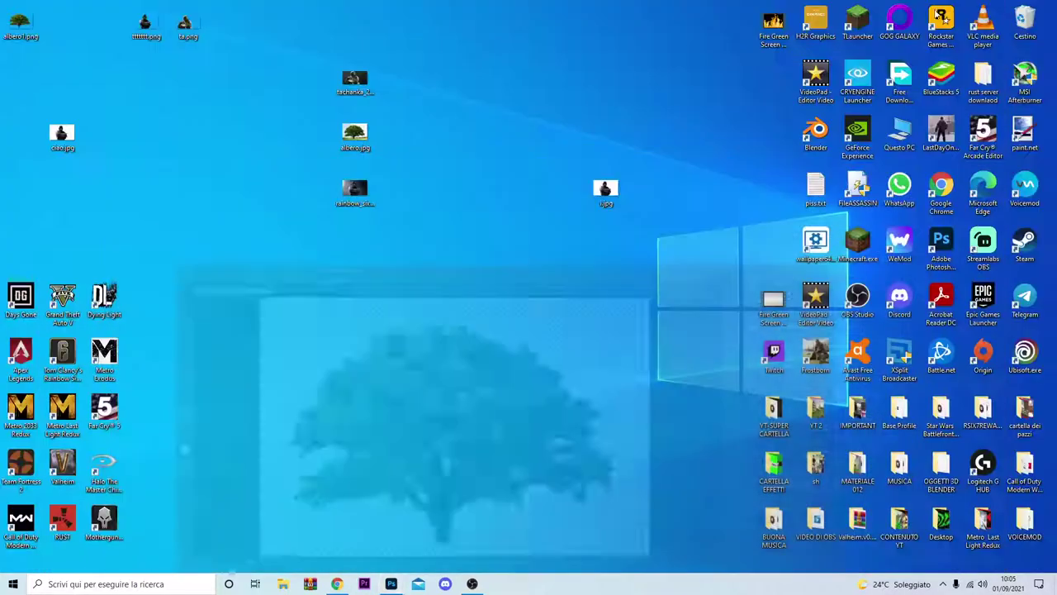
pyautogui.moveTo(21, 25)
pyautogui.mouseDown()
pyautogui.moveTo(223, 60)
pyautogui.moveTo(235, 25)
pyautogui.mouseUp()
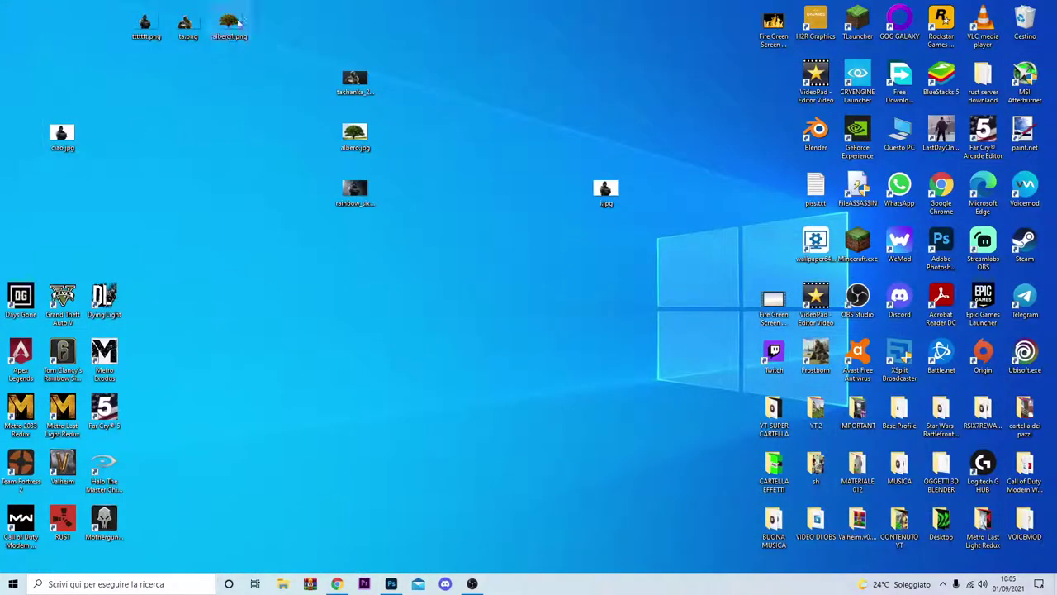
pyautogui.doubleClick(237, 23)
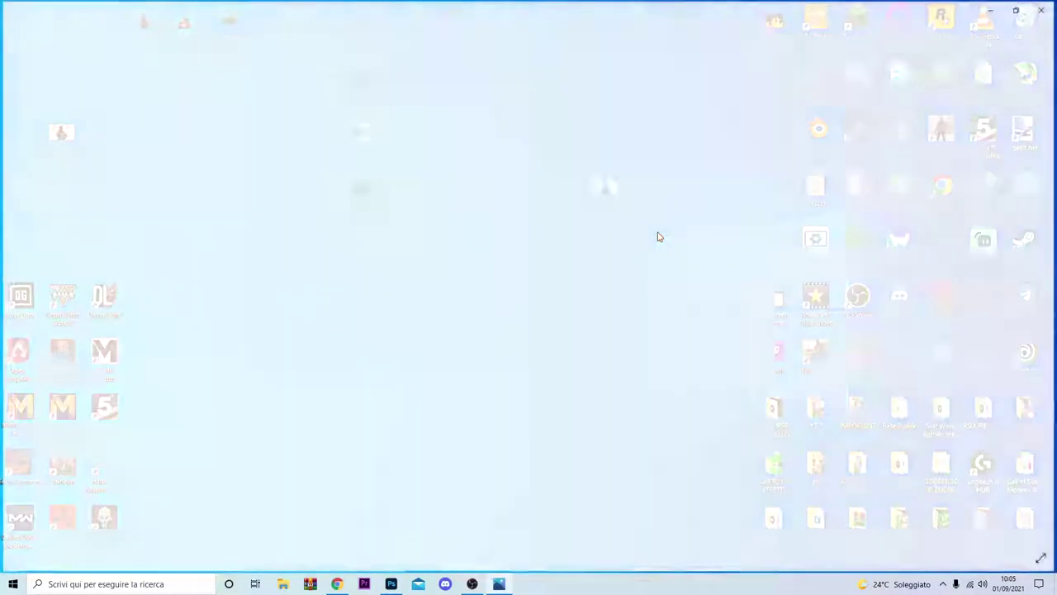
pyautogui.click(1045, 5)
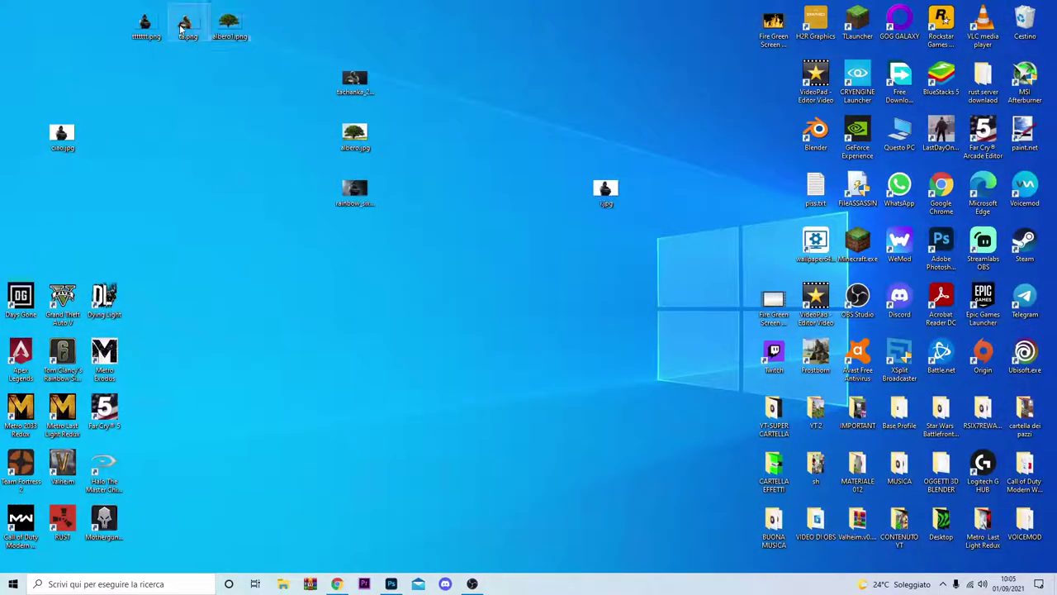
# Preview the ta.png and tttttt.png cutouts
pyautogui.doubleClick(185, 21)
pyautogui.hotkey('alt', 'F4')
pyautogui.doubleClick(146, 23)
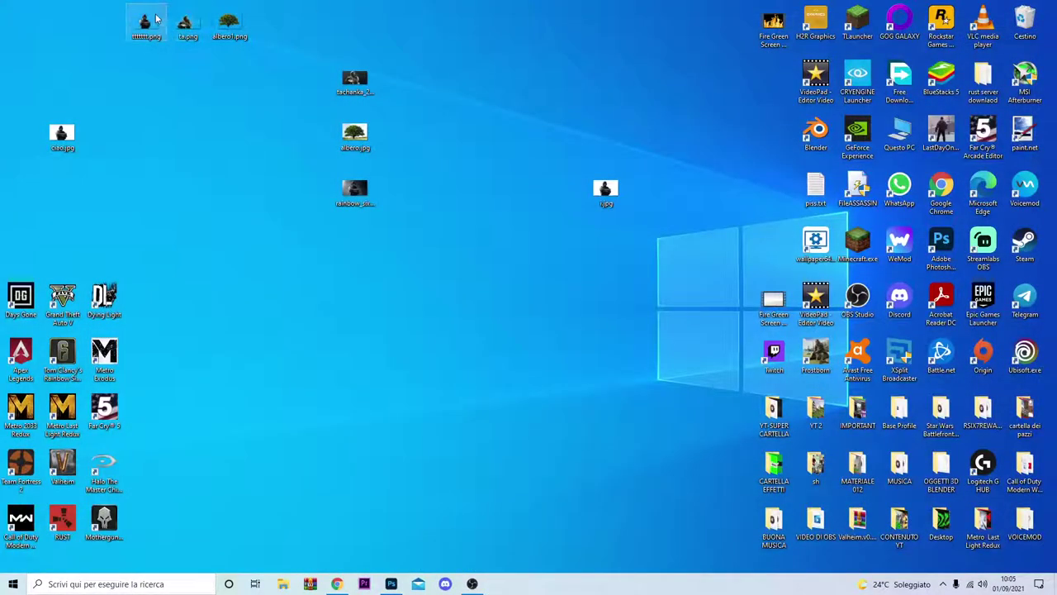
pyautogui.hotkey('alt', 'F4')
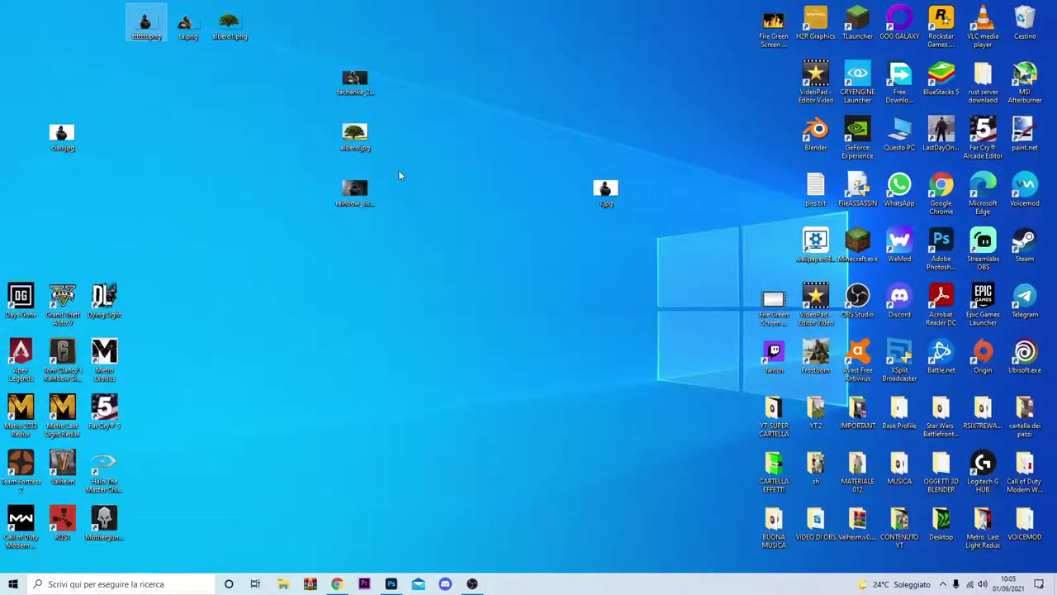
# Refresh the desktop icons and bring Photoshop's tree document back up
pyautogui.rightClick(399, 170)
pyautogui.click(420, 203)
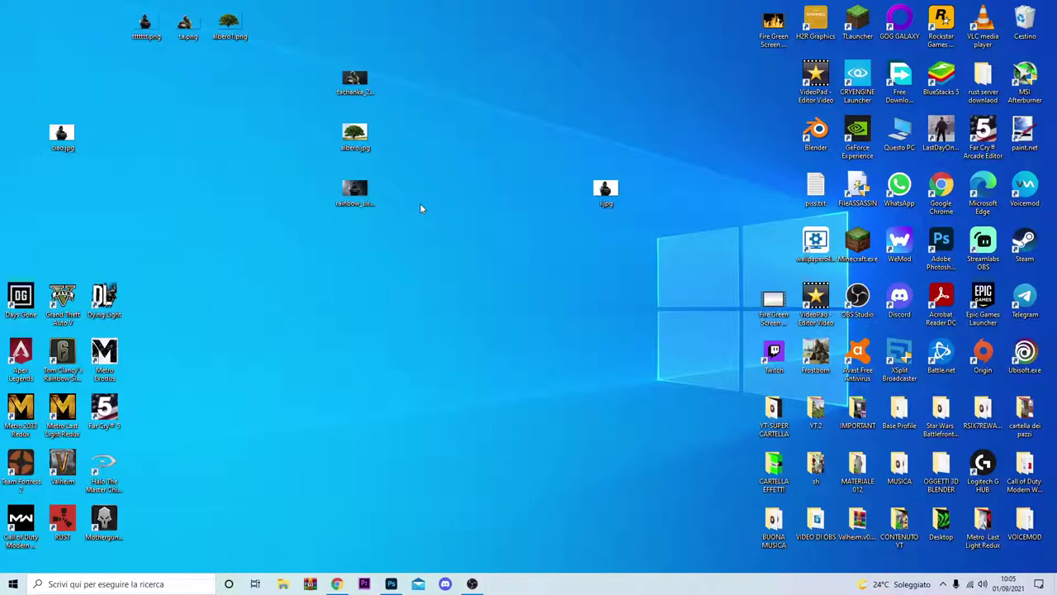
pyautogui.click(391, 583)
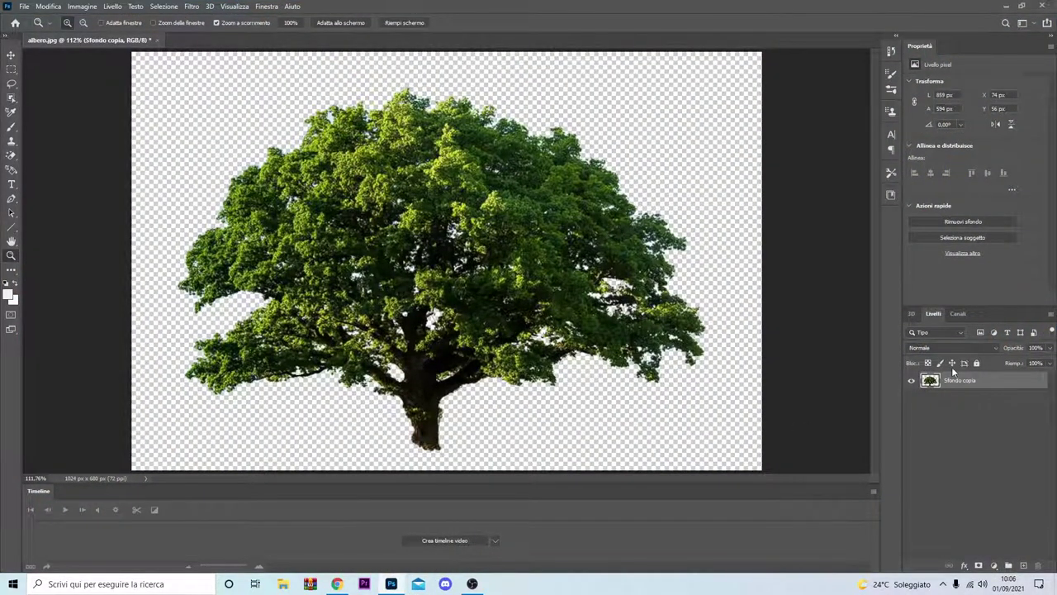